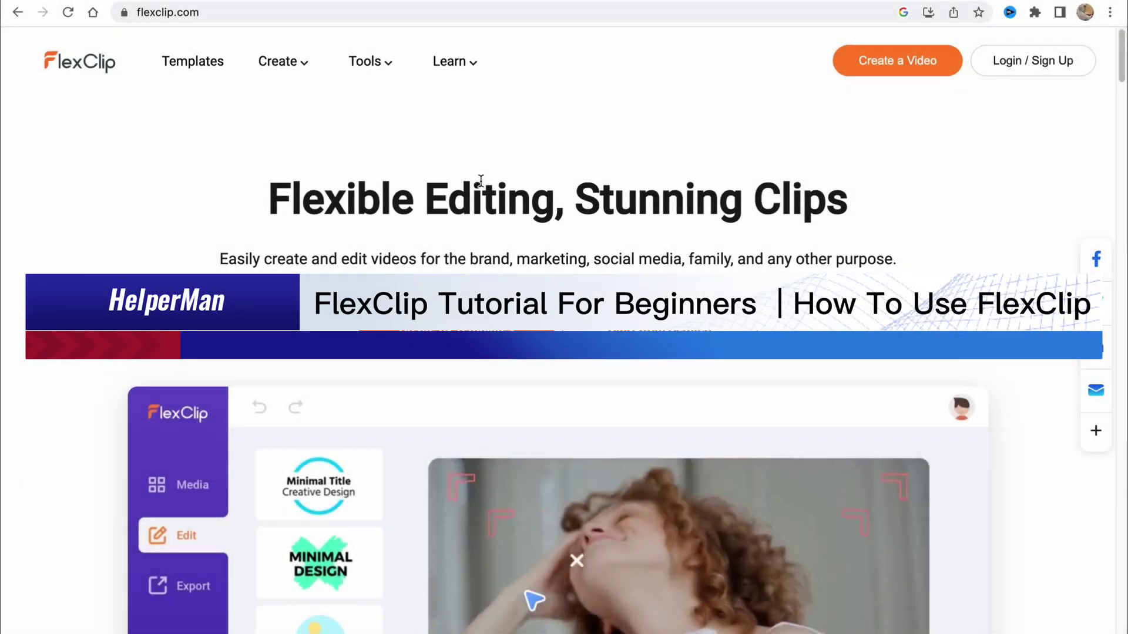
# Scroll through the FlexClip landing page, then sign in to the account.
pyautogui.scroll(3, 534, 258)
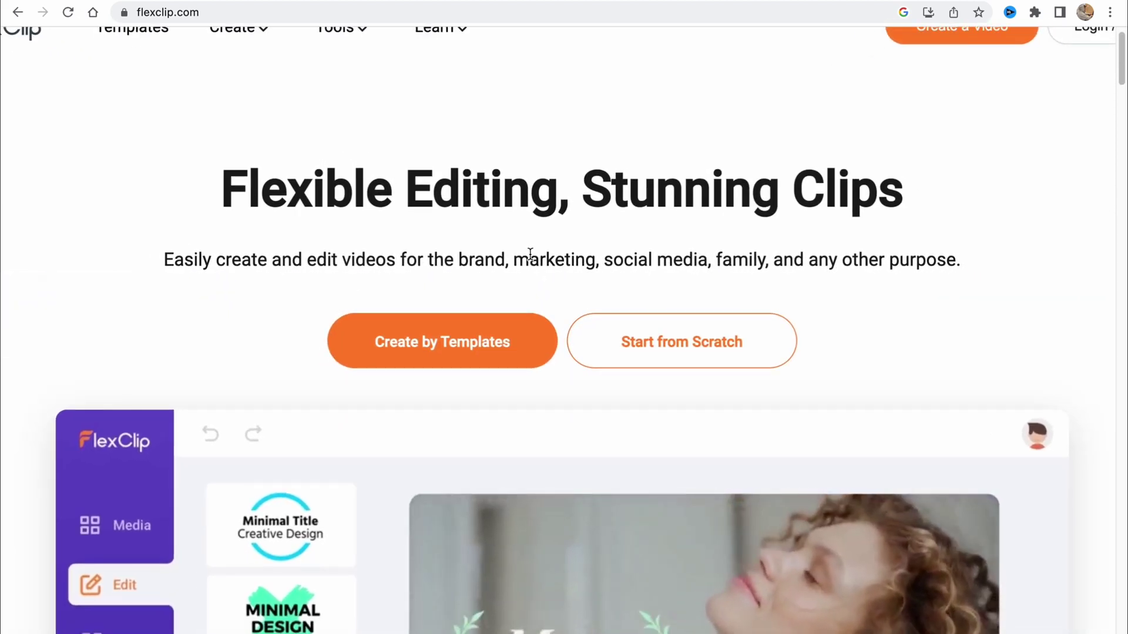
pyautogui.scroll(-3, 529, 242)
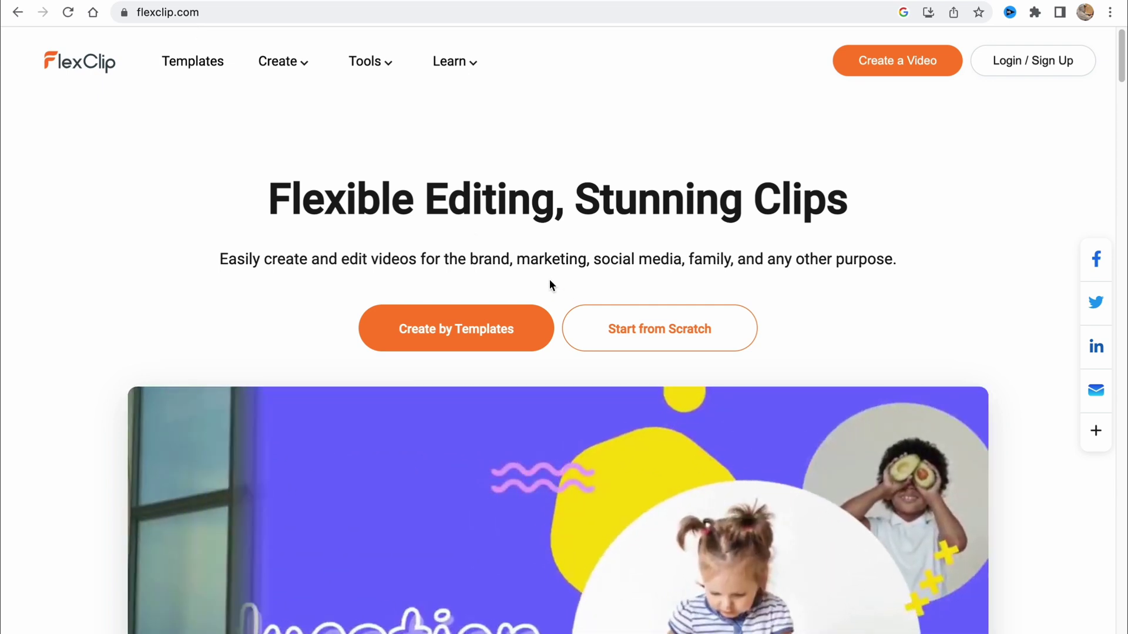
pyautogui.scroll(-1, 547, 285)
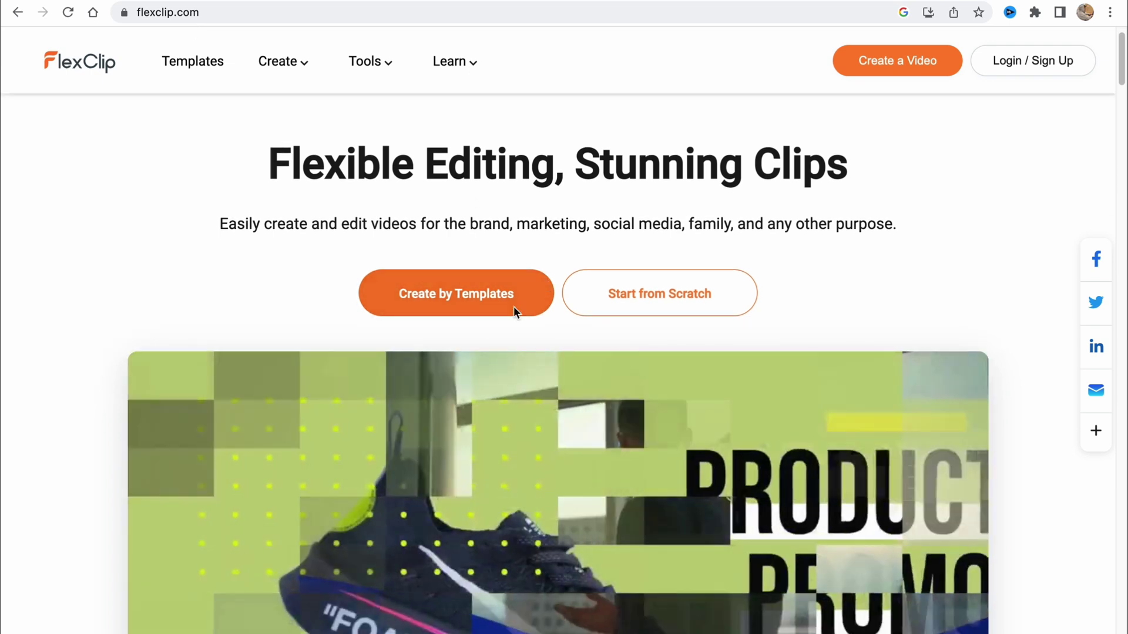
pyautogui.scroll(-2, 478, 295)
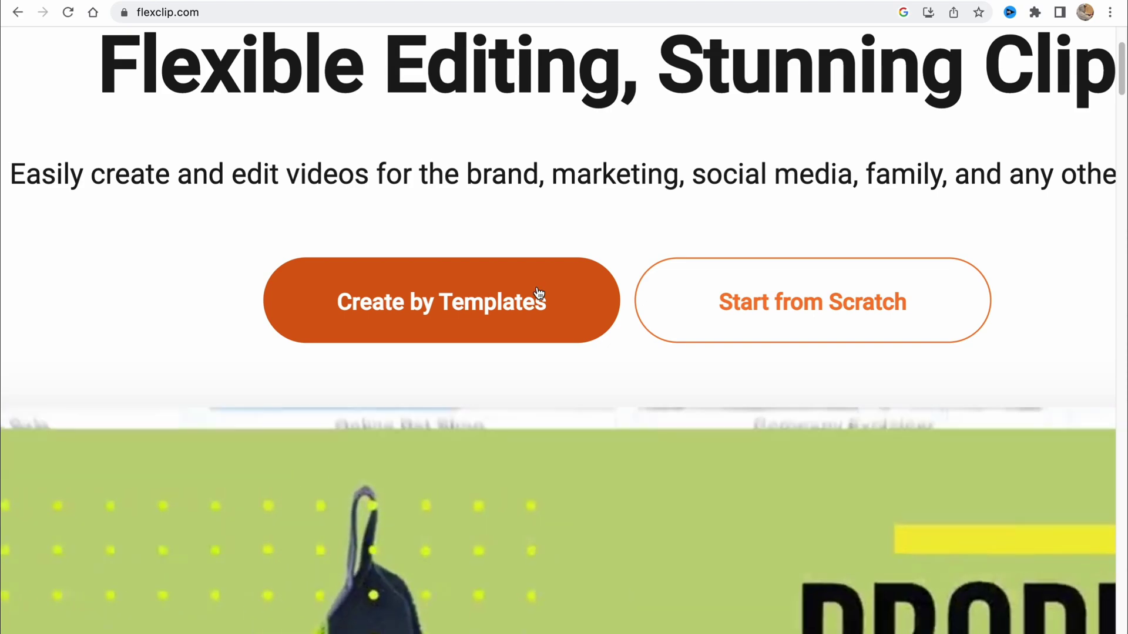
pyautogui.scroll(-2, 713, 292)
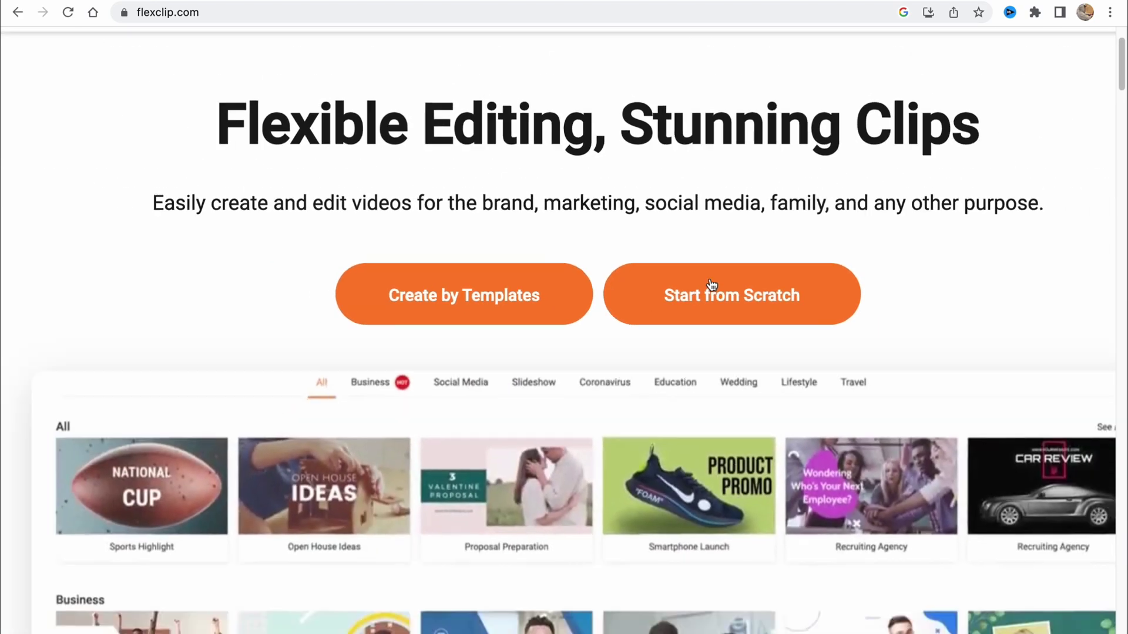
pyautogui.scroll(3, 664, 243)
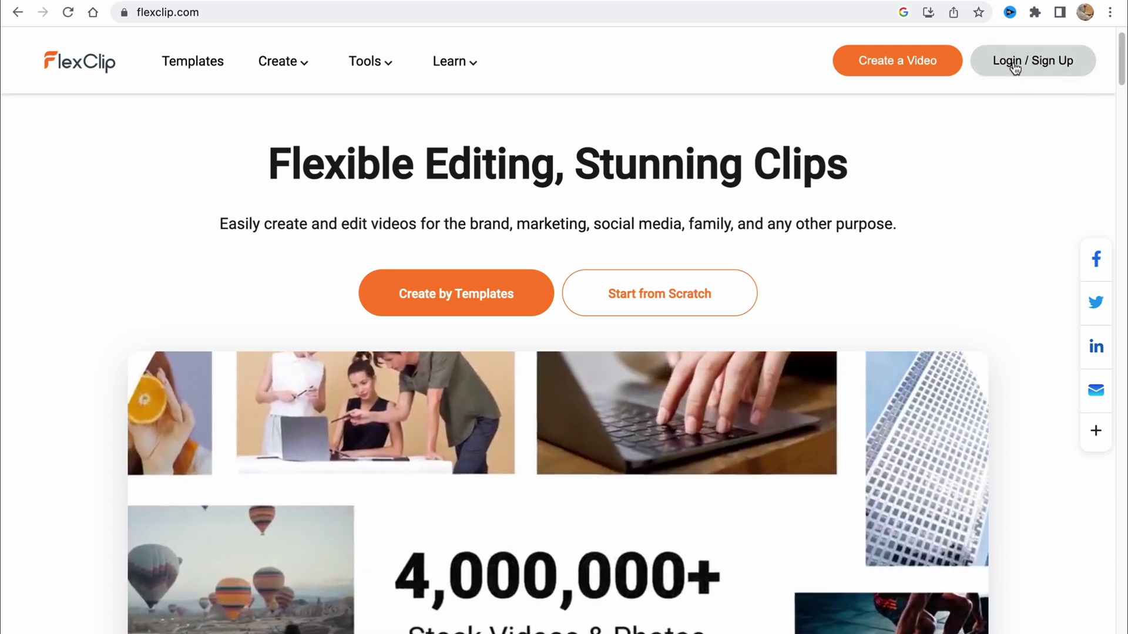
pyautogui.click(1043, 63)
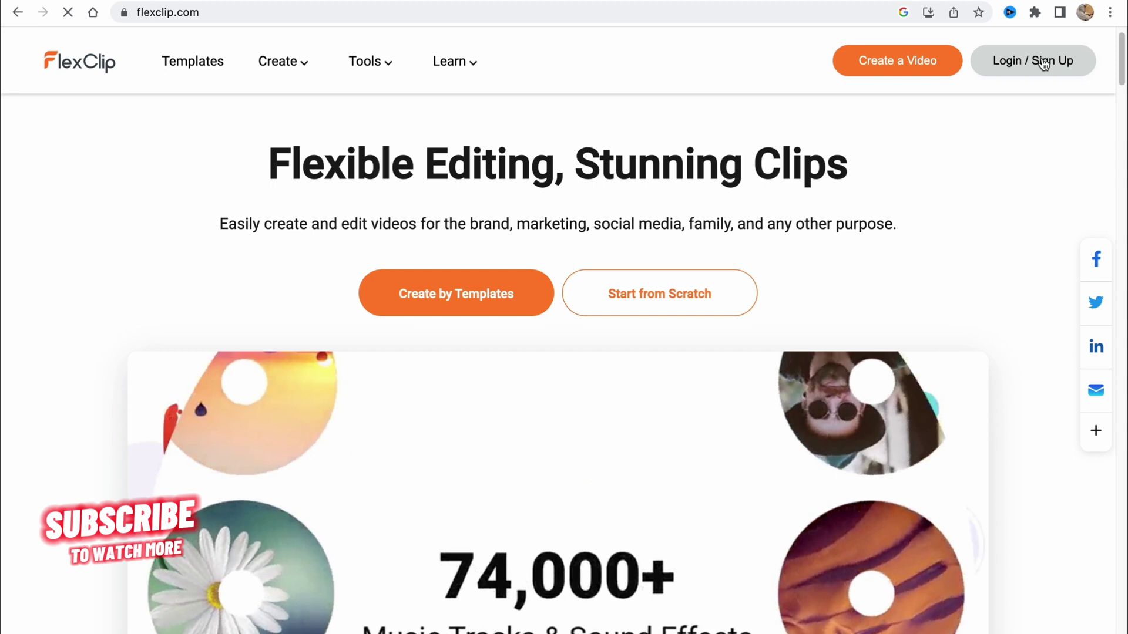
# Enter the editor dashboard, check the still-empty My Projects list, and return Home.
pyautogui.click(949, 69)
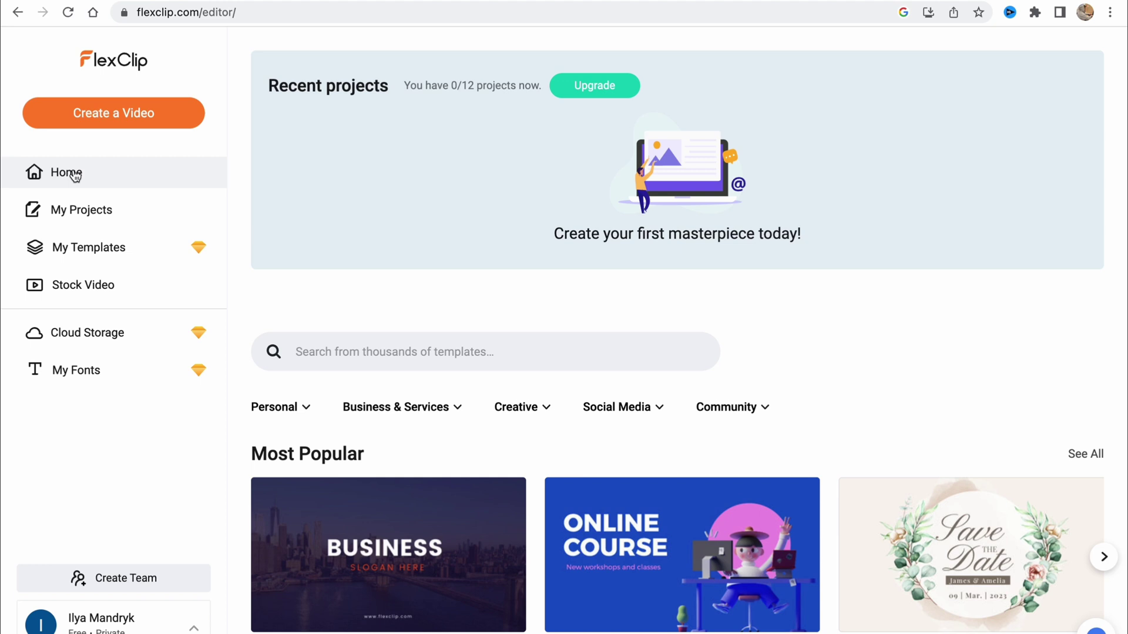
pyautogui.click(84, 216)
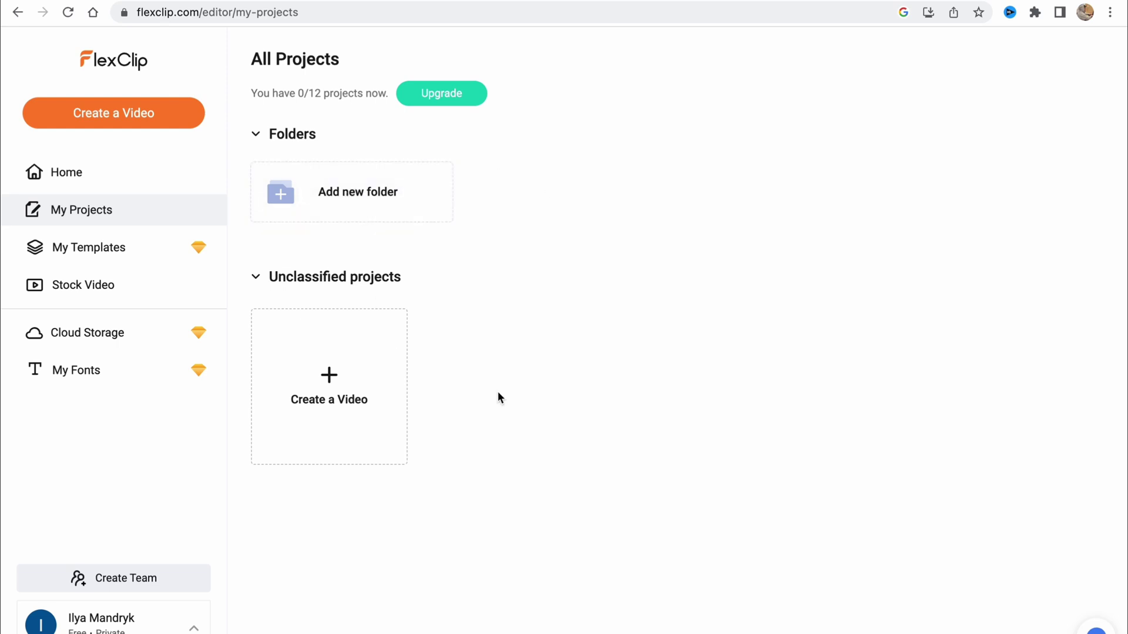
pyautogui.click(80, 174)
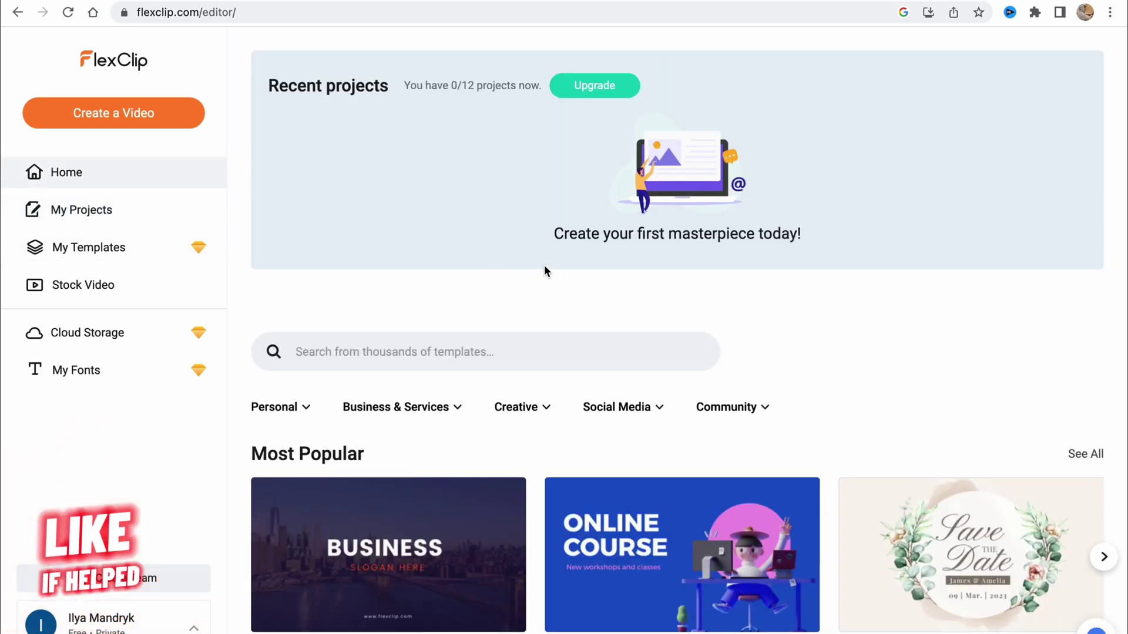
# Browse the Creative template categories on the Home page.
pyautogui.click(532, 412)
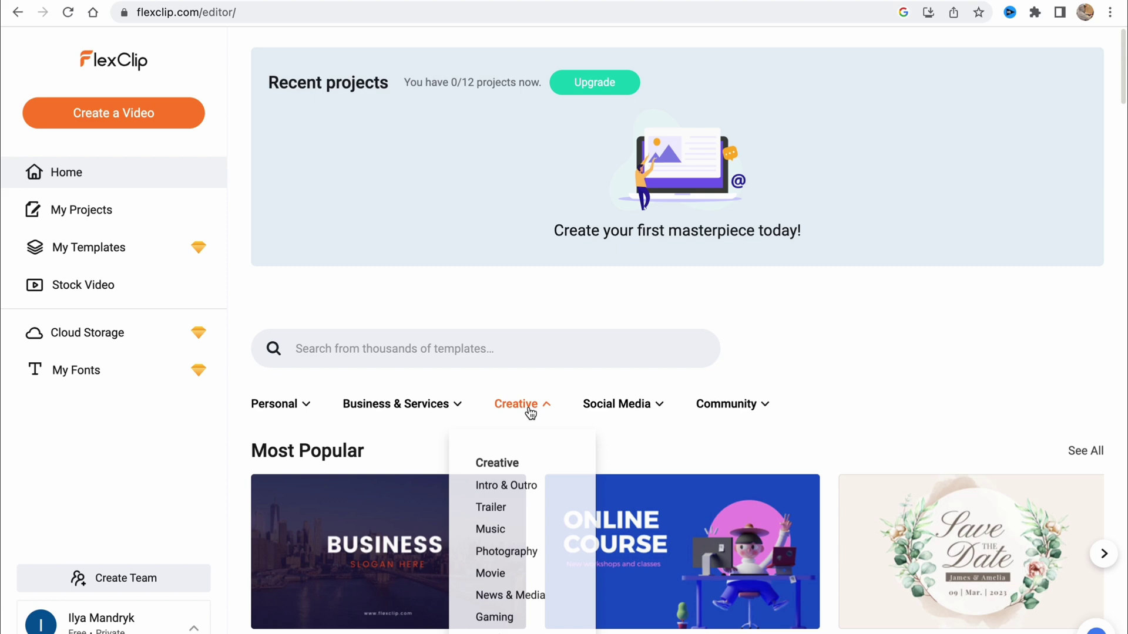
pyautogui.scroll(-1, 398, 389)
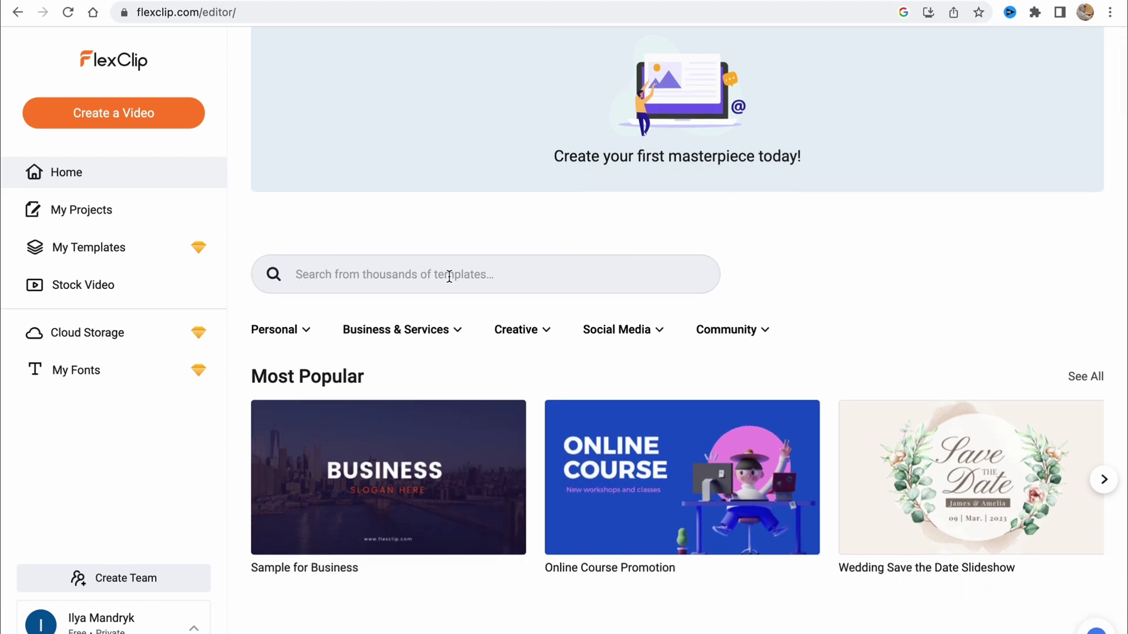
pyautogui.scroll(-3, 506, 340)
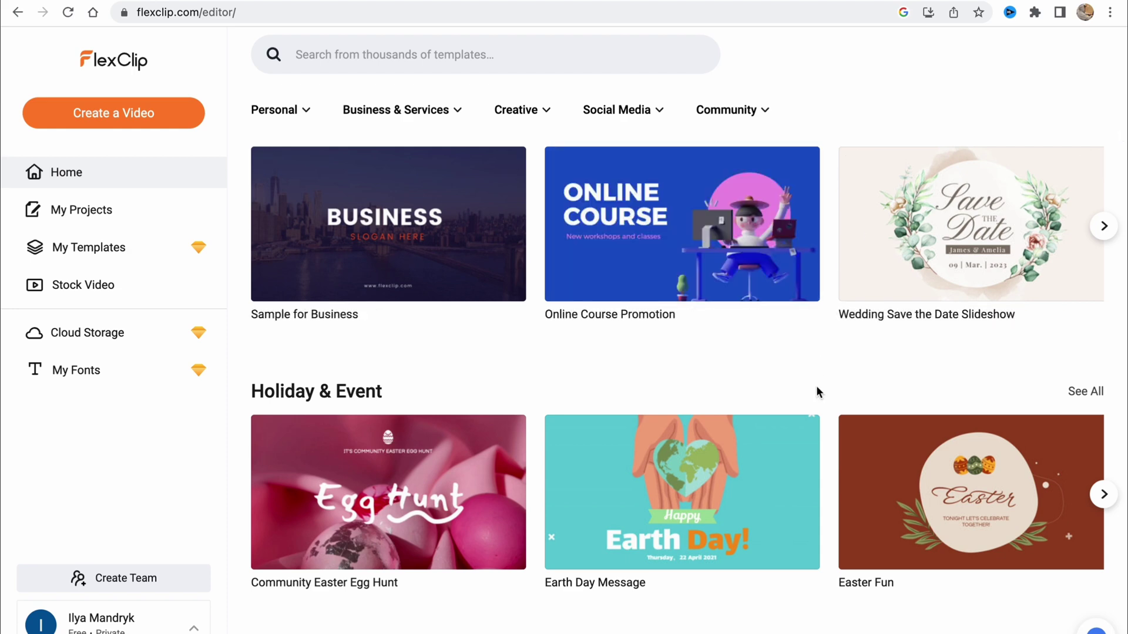
pyautogui.scroll(-3, 327, 300)
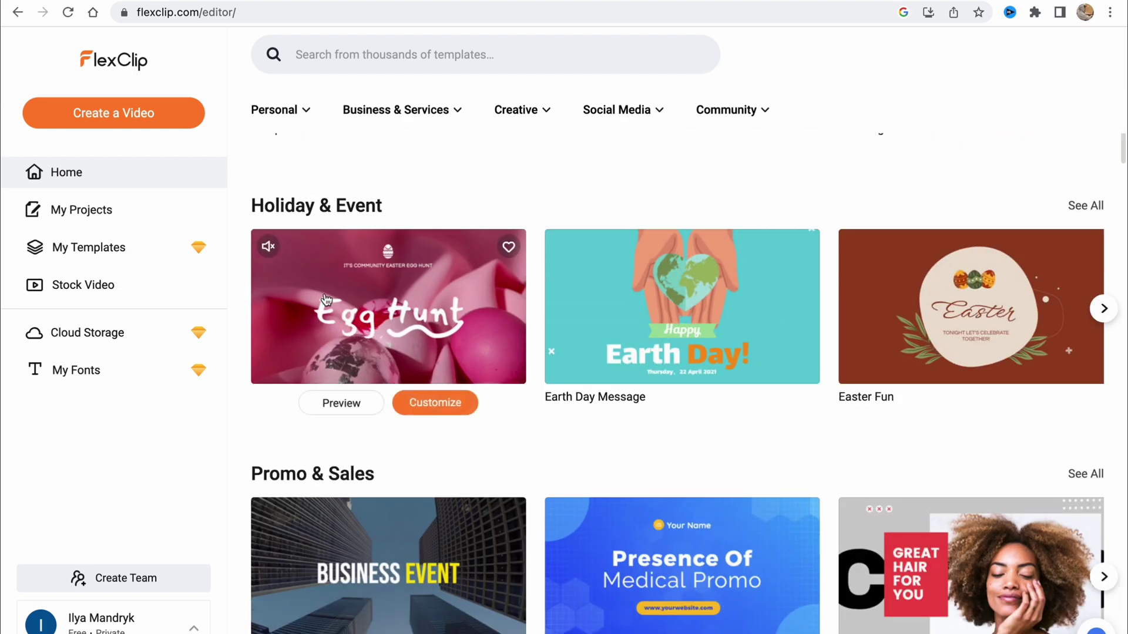
pyautogui.scroll(1, 359, 310)
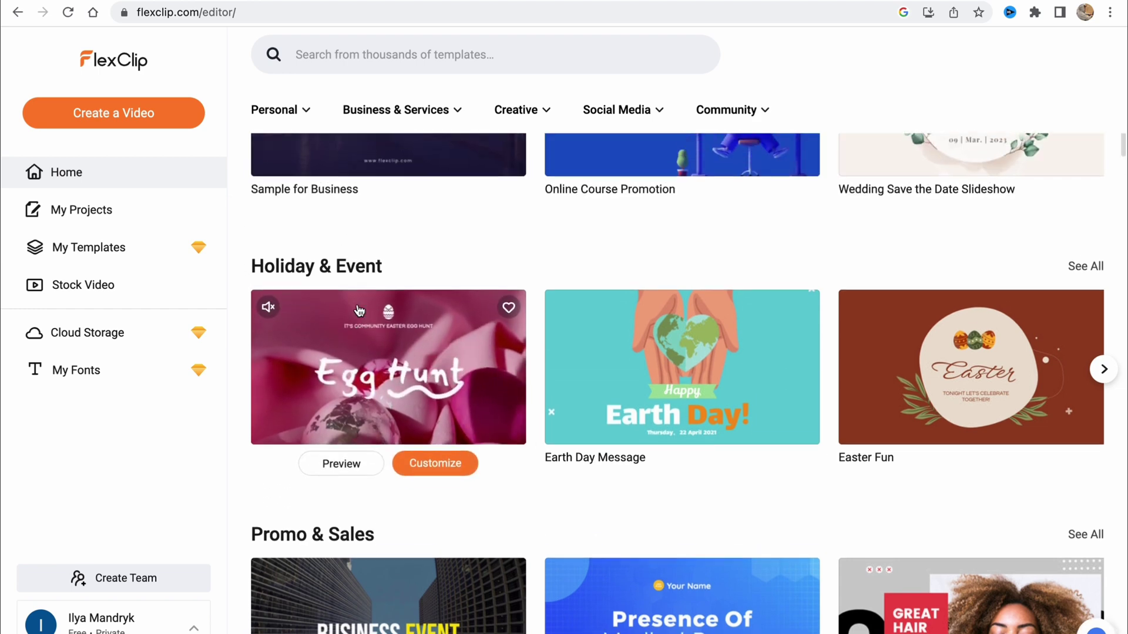
pyautogui.scroll(1, 357, 308)
# Open Social Media > YouTube templates and scroll to the Nature Bokeh Youtube Intro Outro template.
pyautogui.moveTo(438, 117)
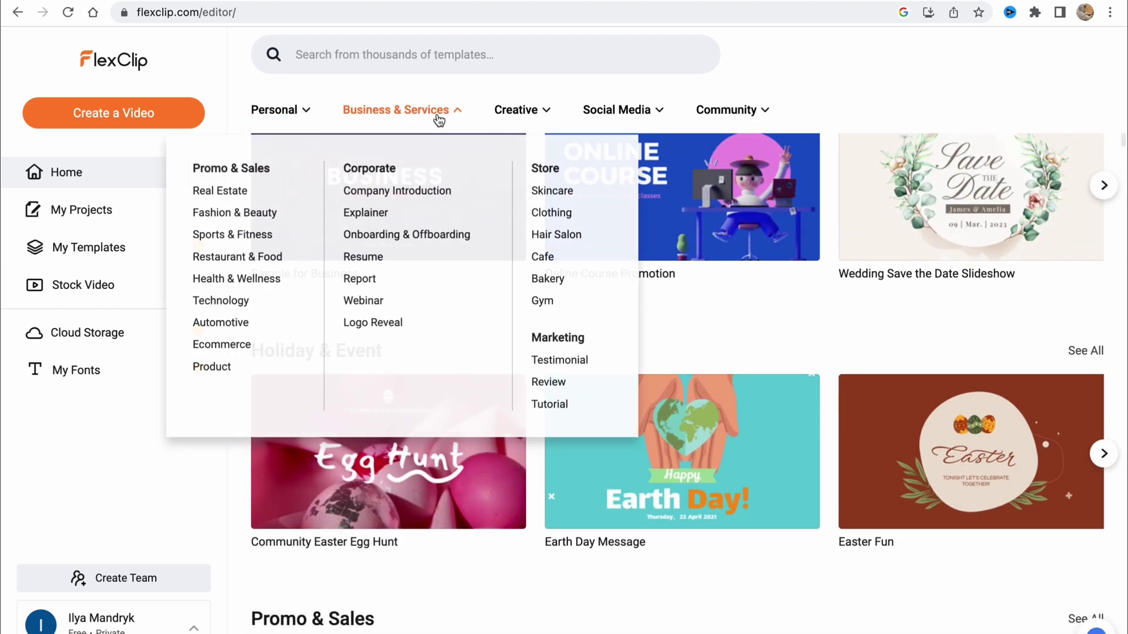
pyautogui.moveTo(522, 115)
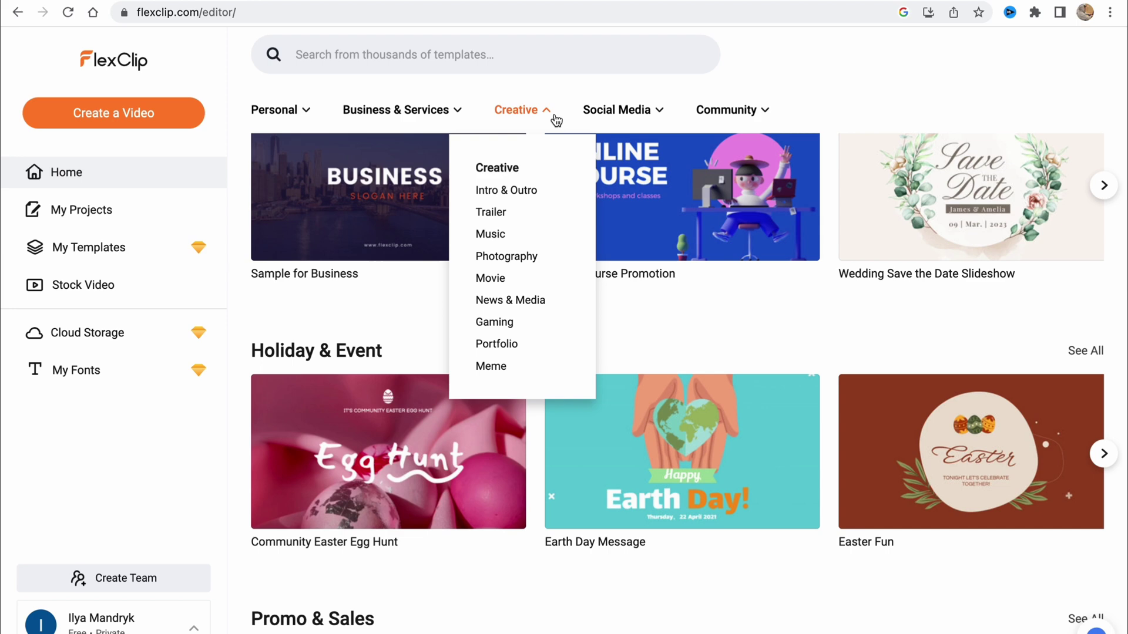
pyautogui.moveTo(649, 116)
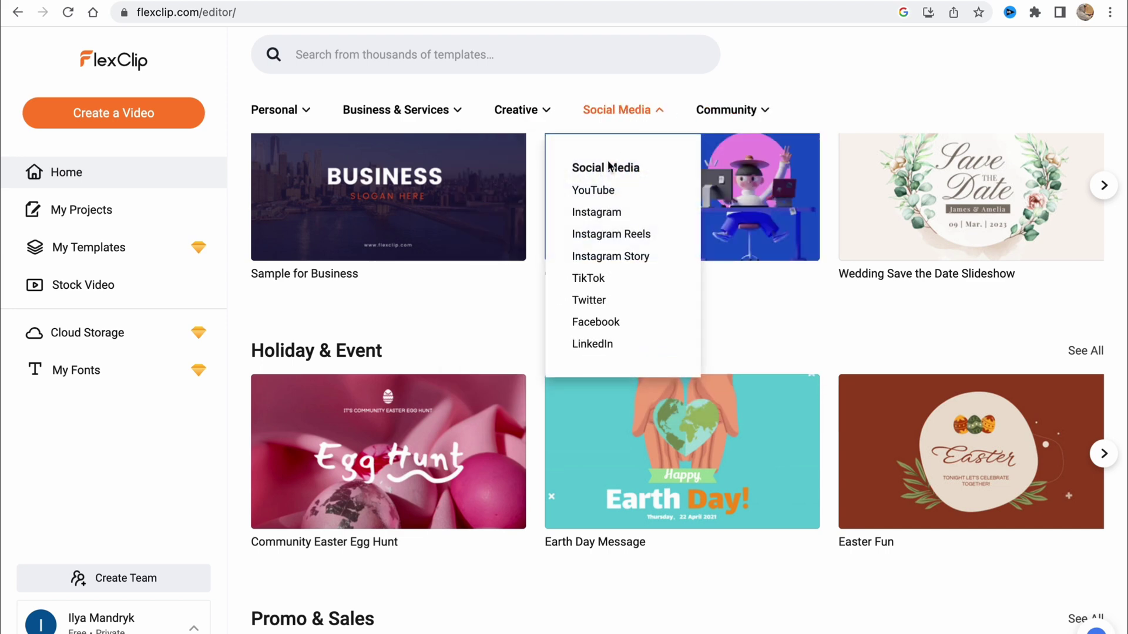
pyautogui.click(597, 183)
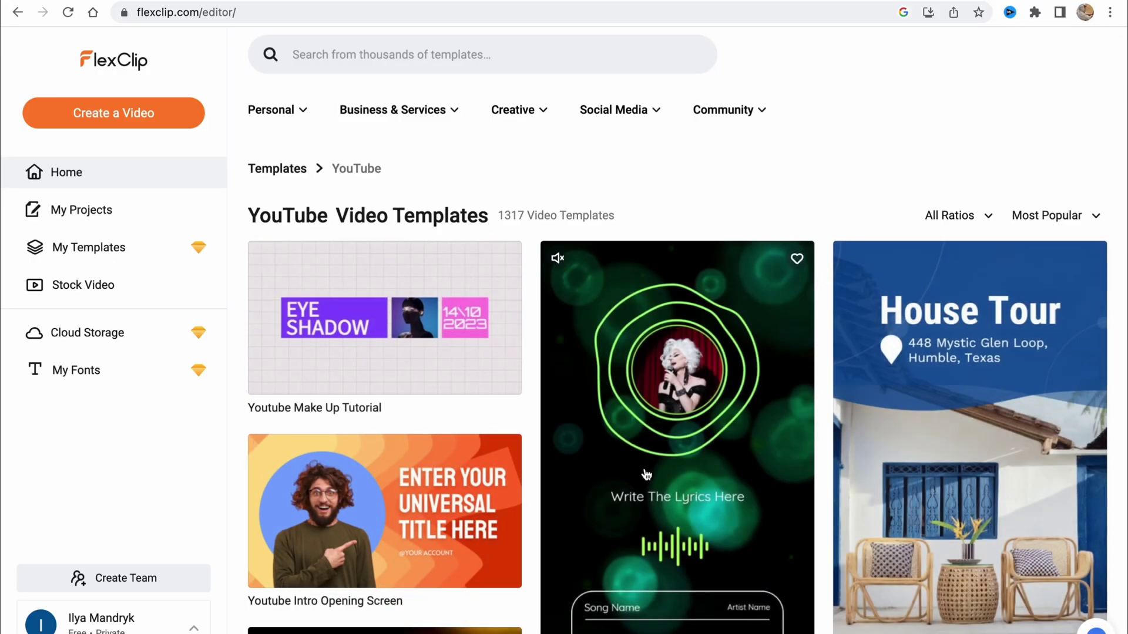
pyautogui.scroll(-1, 647, 474)
pyautogui.scroll(-10, 623, 448)
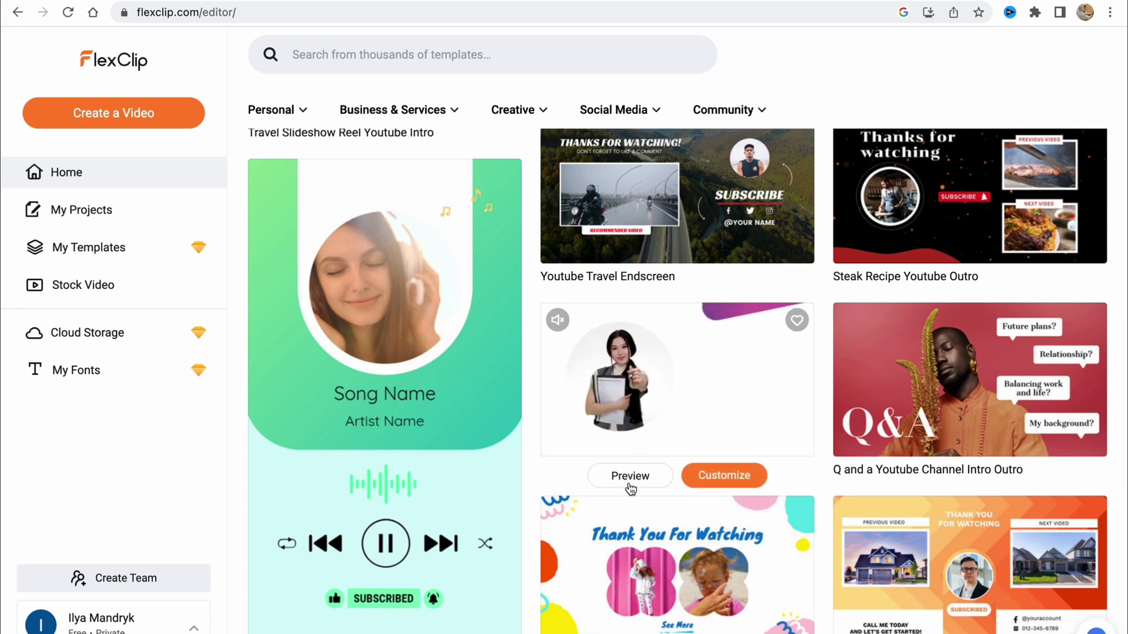
pyautogui.scroll(-6, 629, 491)
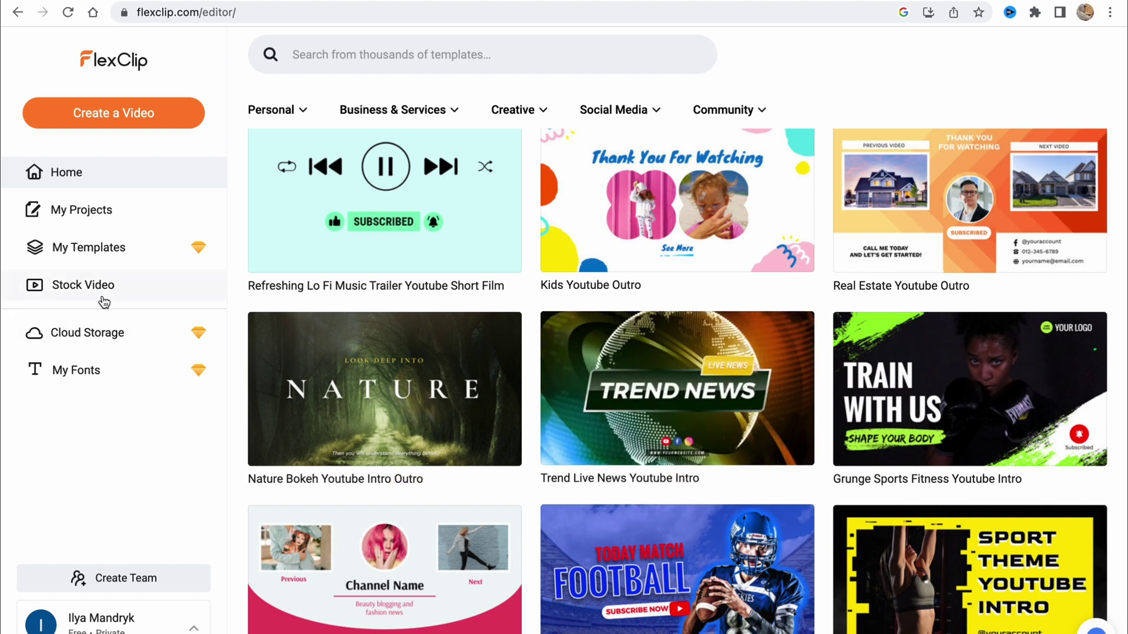
# Look at the saved custom templates, then switch to the Stock Video library.
pyautogui.click(111, 248)
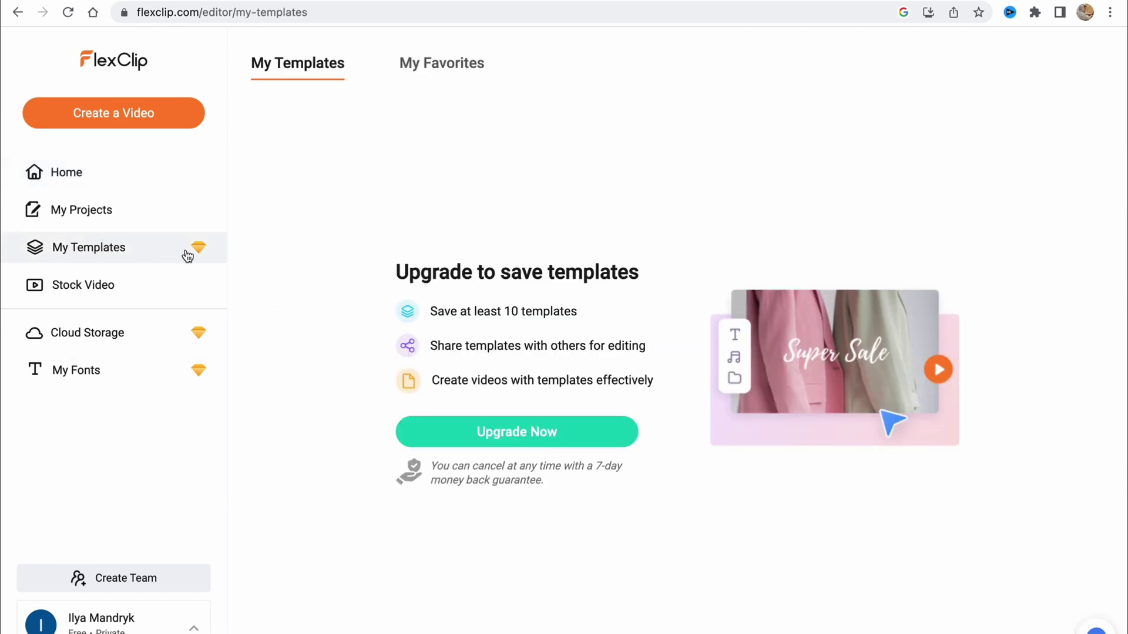
pyautogui.moveTo(200, 253)
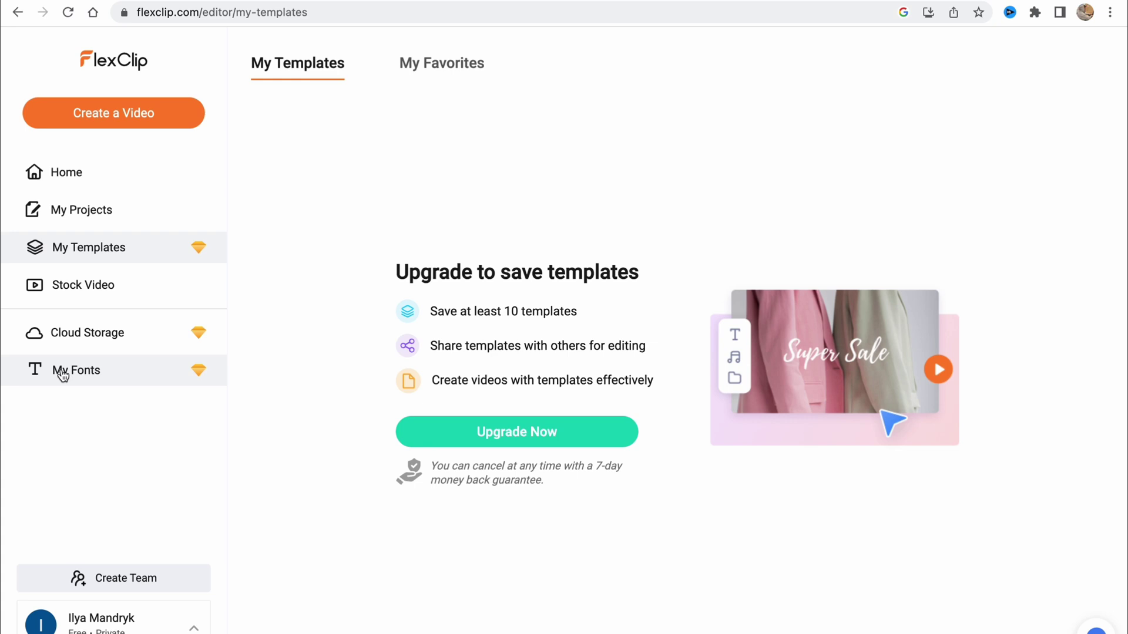
pyautogui.click(68, 292)
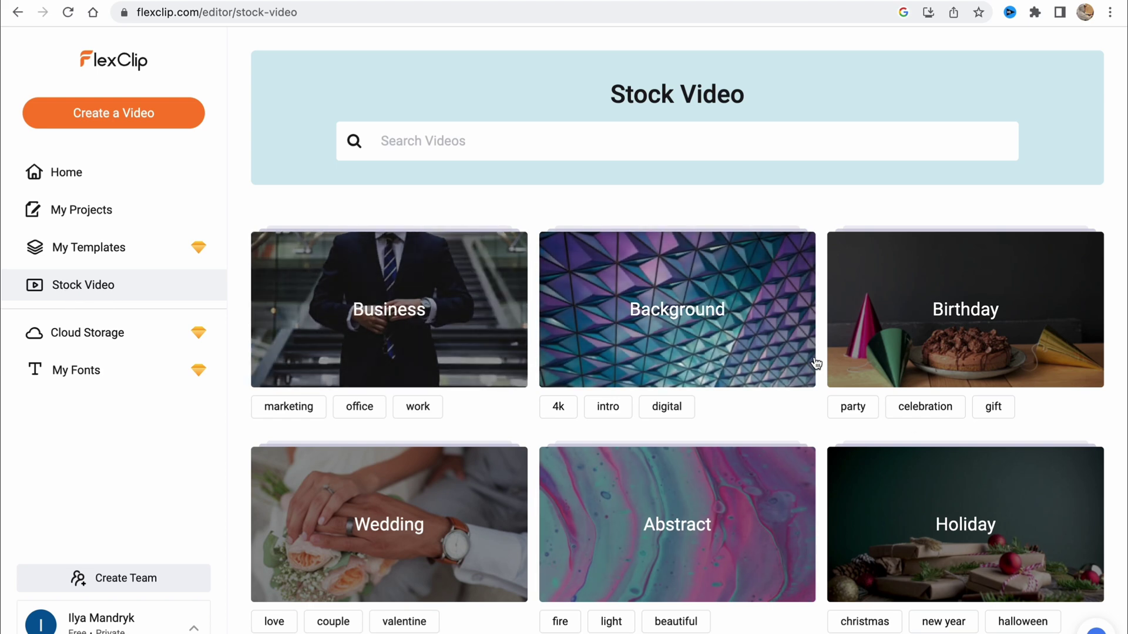
# Scroll the stock video categories down to the Nature, Fashion and Education row.
pyautogui.scroll(-5, 780, 369)
pyautogui.scroll(3, 719, 390)
pyautogui.scroll(-1, 713, 388)
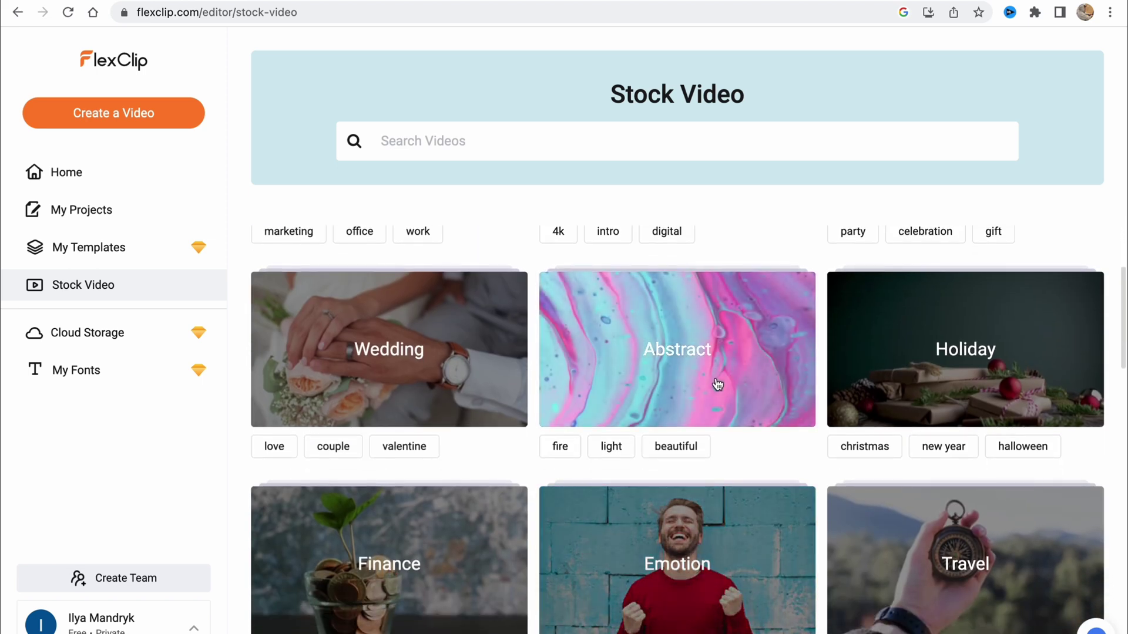
pyautogui.scroll(-5, 653, 374)
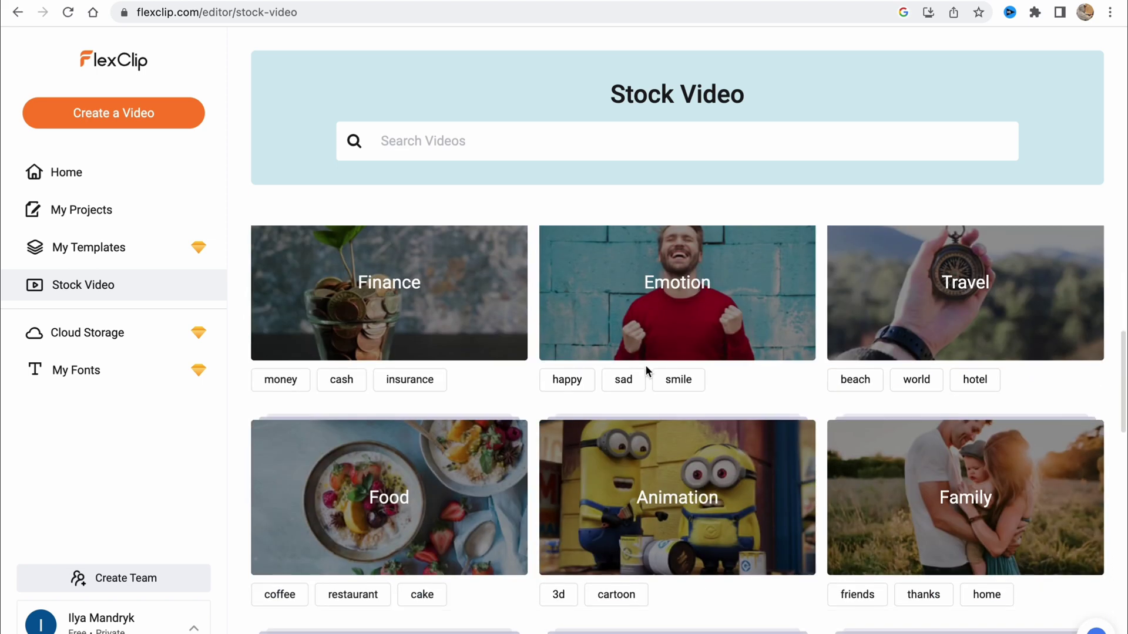
pyautogui.scroll(-2, 672, 372)
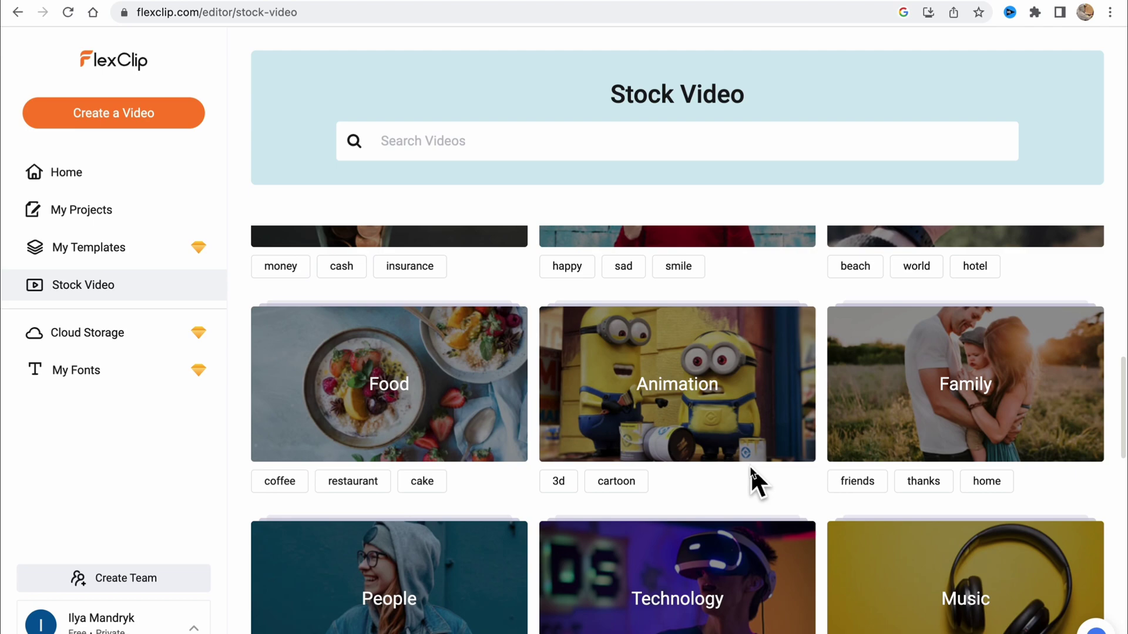
pyautogui.scroll(4, 744, 461)
pyautogui.scroll(-6, 763, 443)
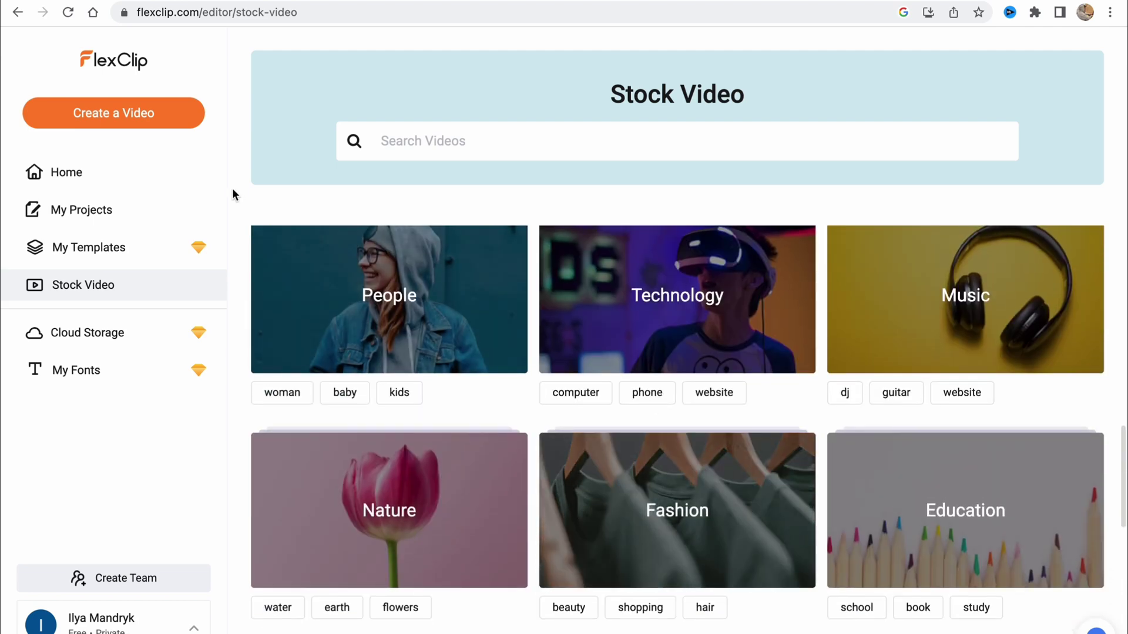
# From Home, start Create a Video to reach the edit-mode and 16:9 ratio dialog.
pyautogui.click(74, 178)
pyautogui.click(113, 122)
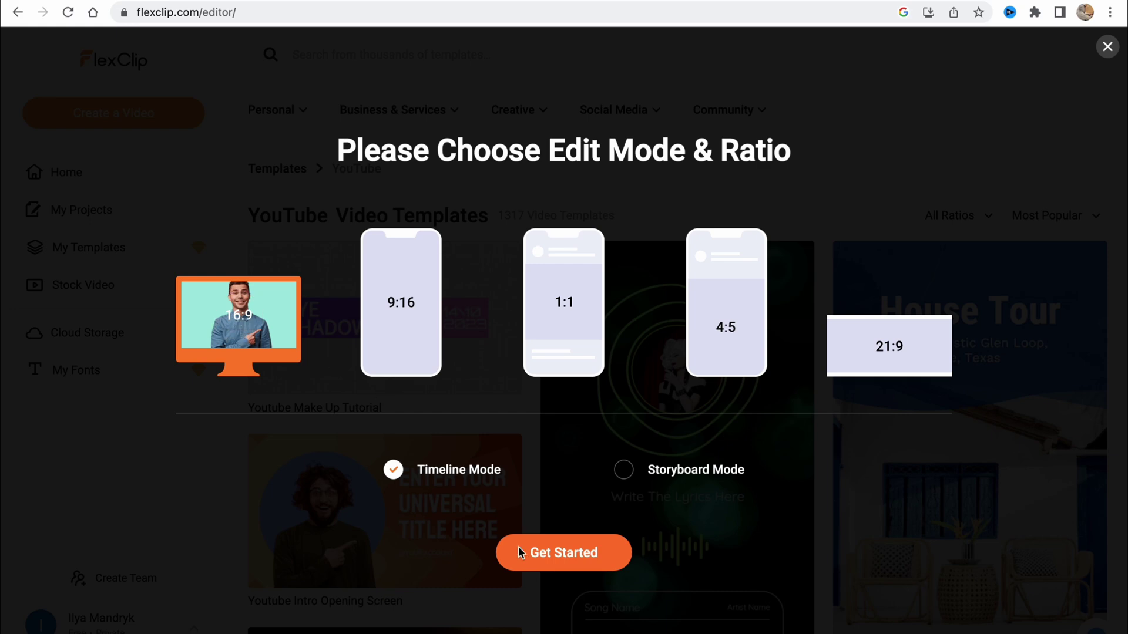
# Open a 16:9 Timeline Mode project and import both January nature .mp4 files from the Desktop.
pyautogui.click(554, 558)
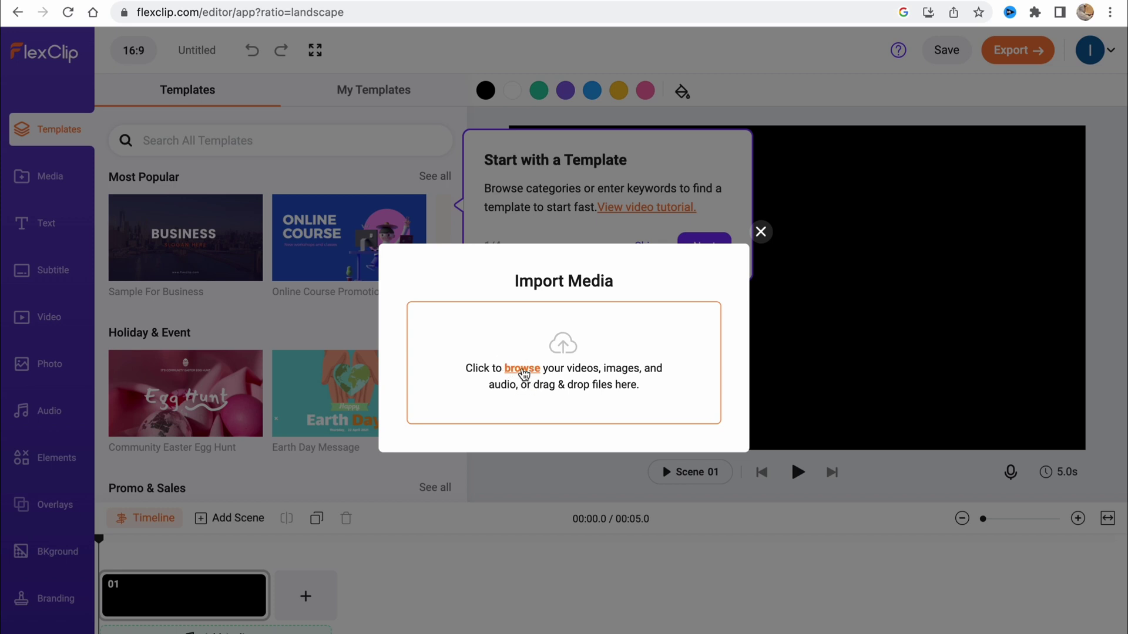
pyautogui.click(522, 373)
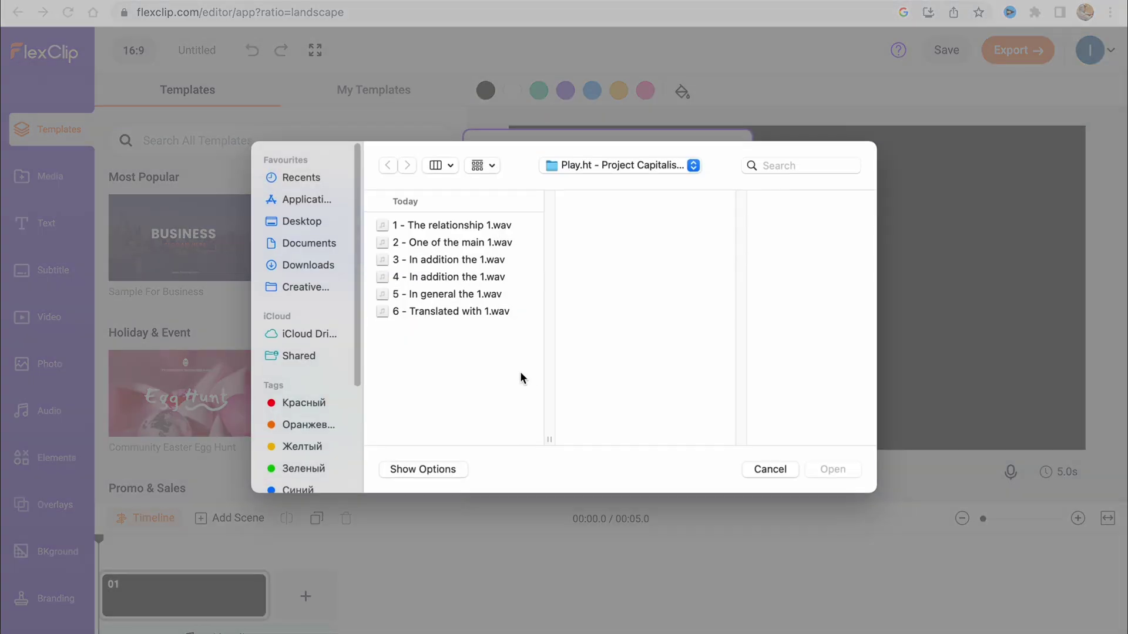
pyautogui.click(304, 228)
pyautogui.scroll(-5, 435, 288)
pyautogui.keyDown('shift'); pyautogui.click(449, 271); pyautogui.keyUp('shift')
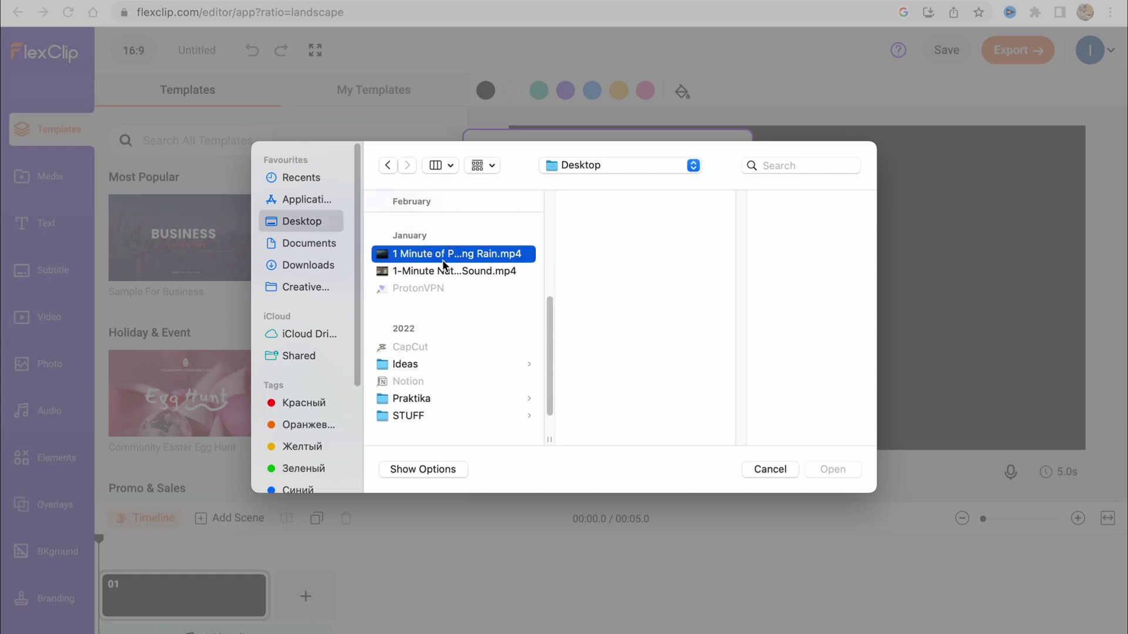
pyautogui.click(831, 469)
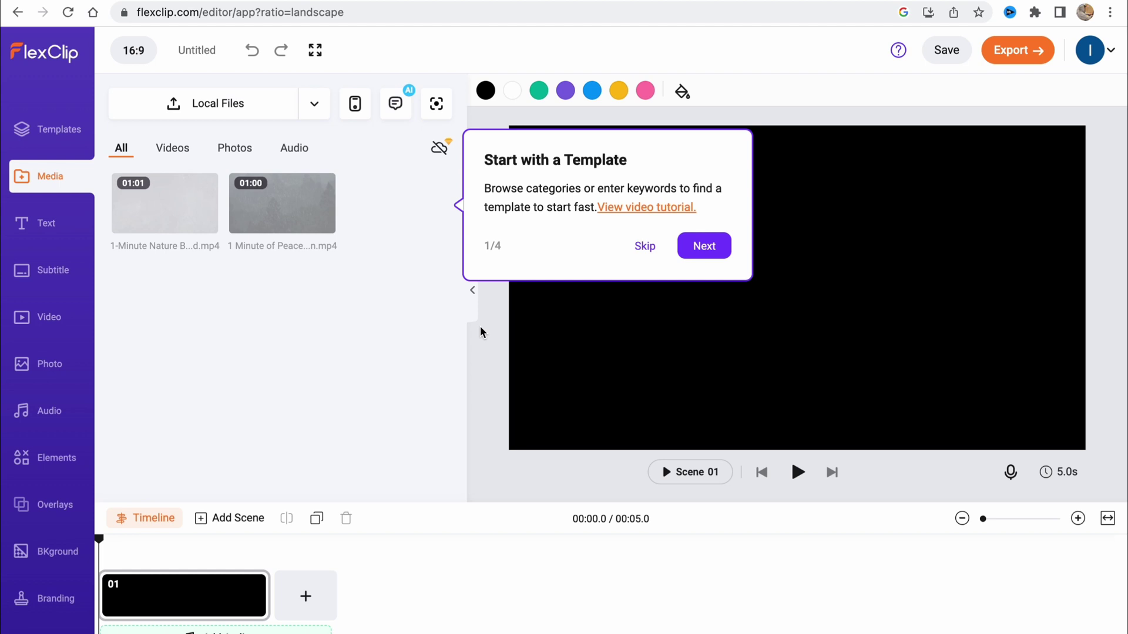
pyautogui.click(645, 246)
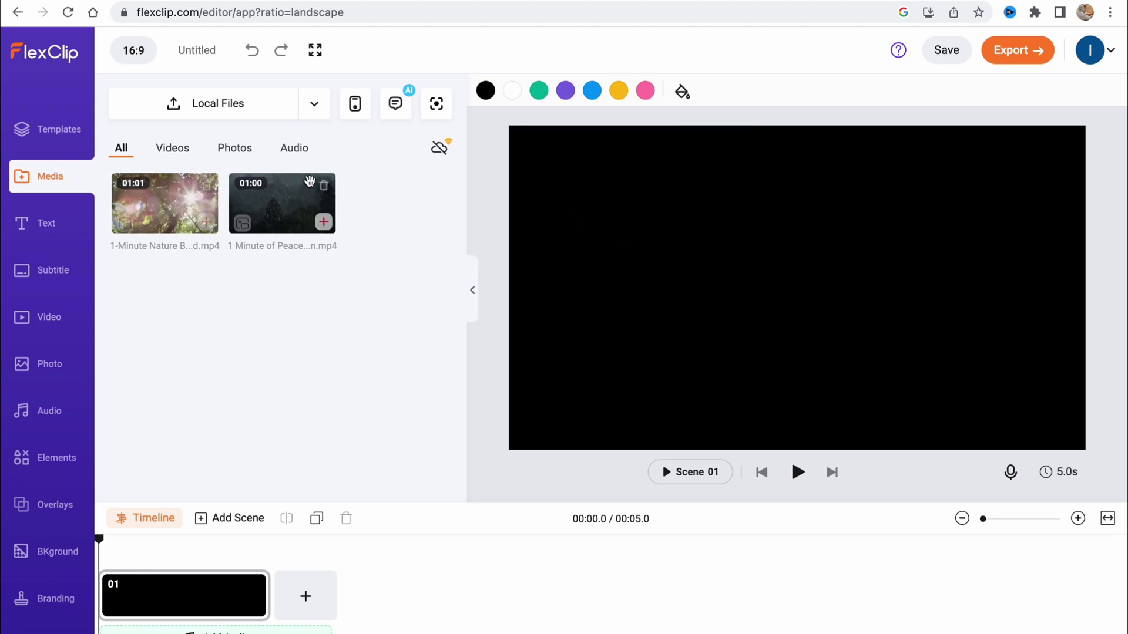
pyautogui.moveTo(147, 203)
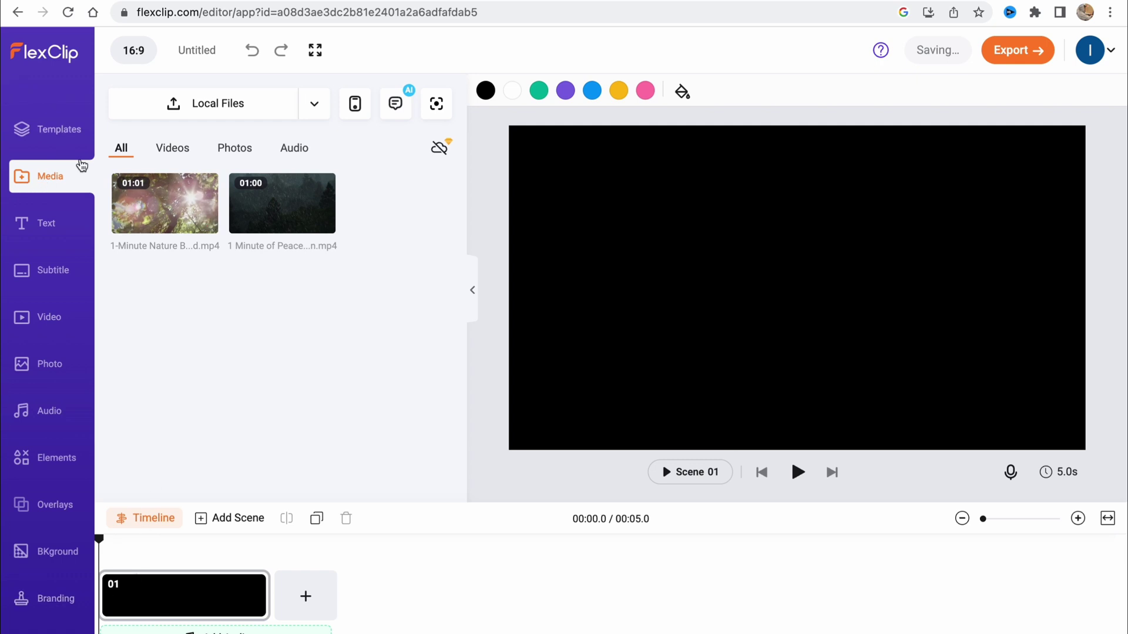
pyautogui.click(43, 129)
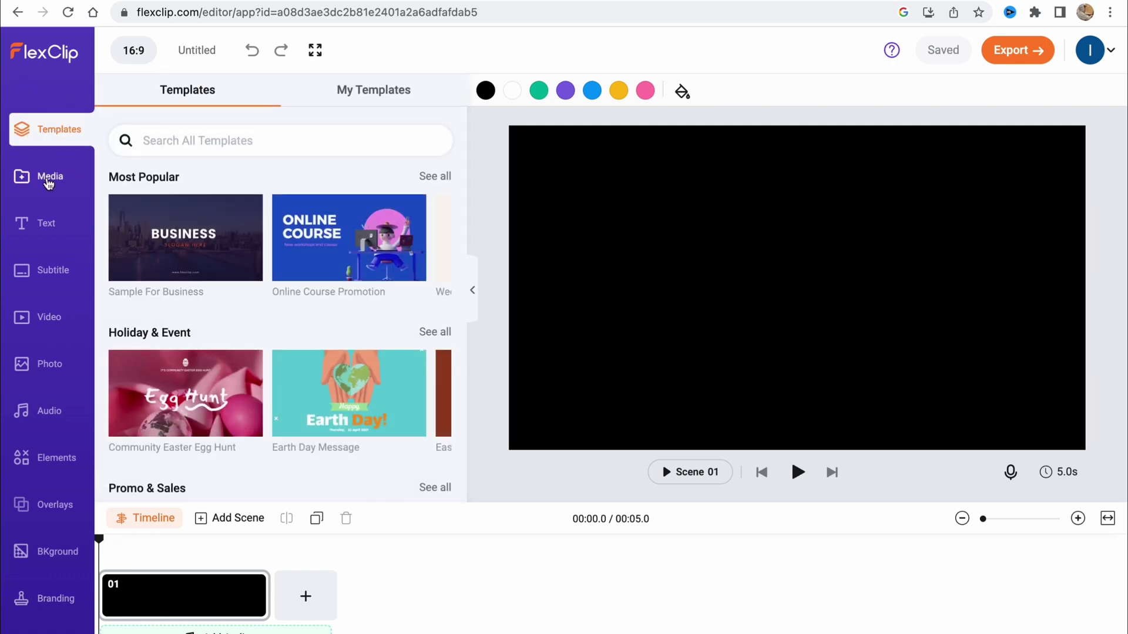
pyautogui.click(49, 184)
pyautogui.click(51, 226)
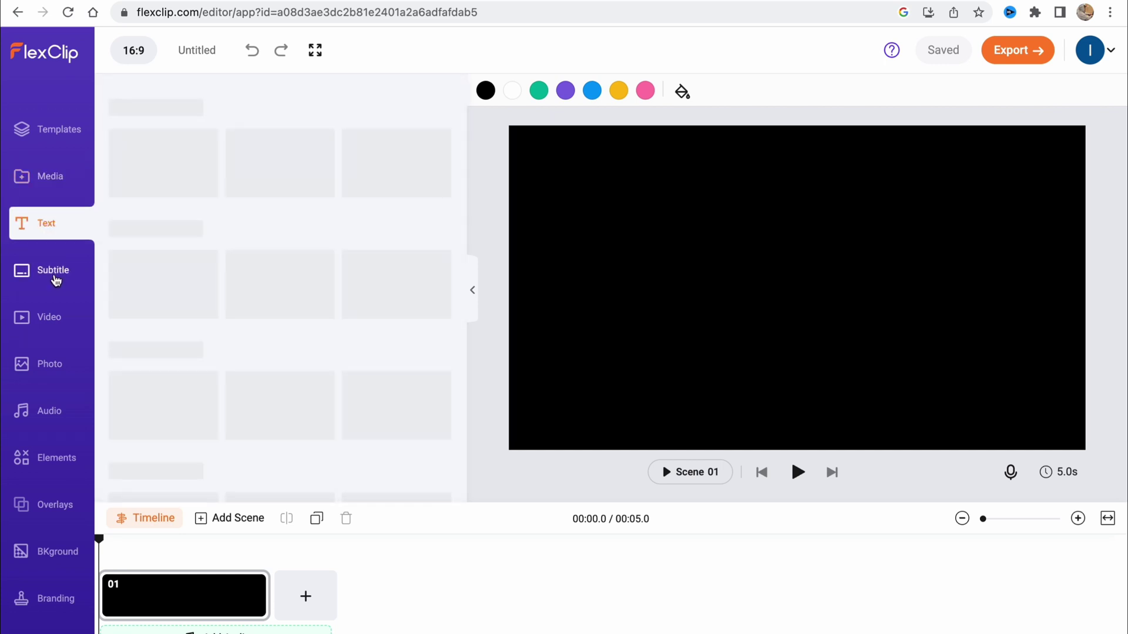
pyautogui.click(54, 276)
pyautogui.click(53, 319)
pyautogui.click(49, 370)
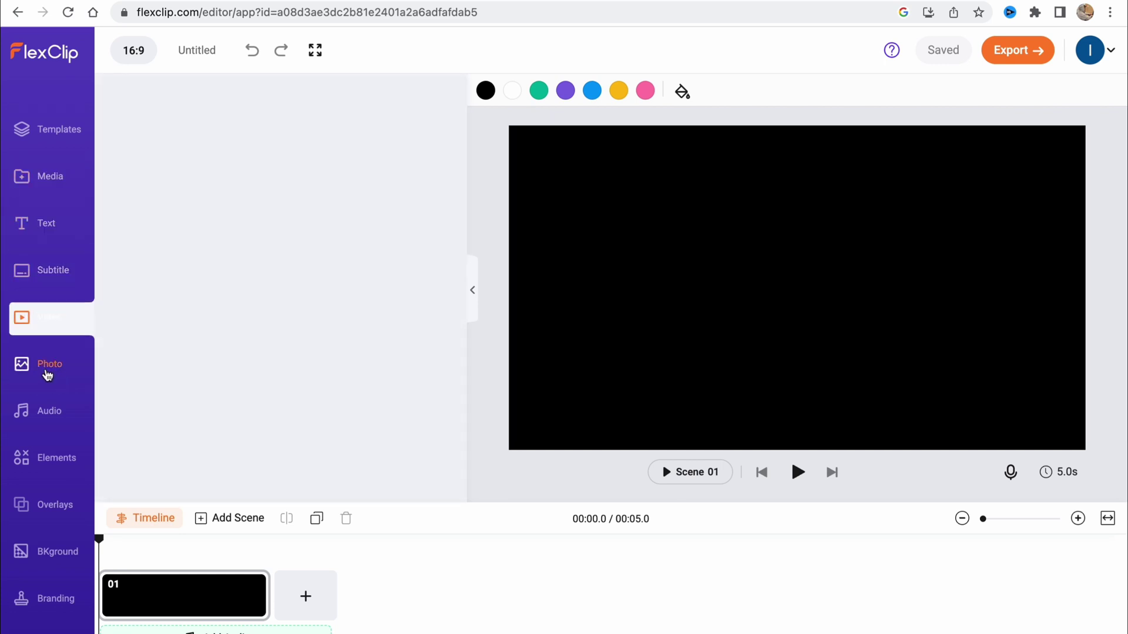
pyautogui.click(50, 417)
pyautogui.click(52, 467)
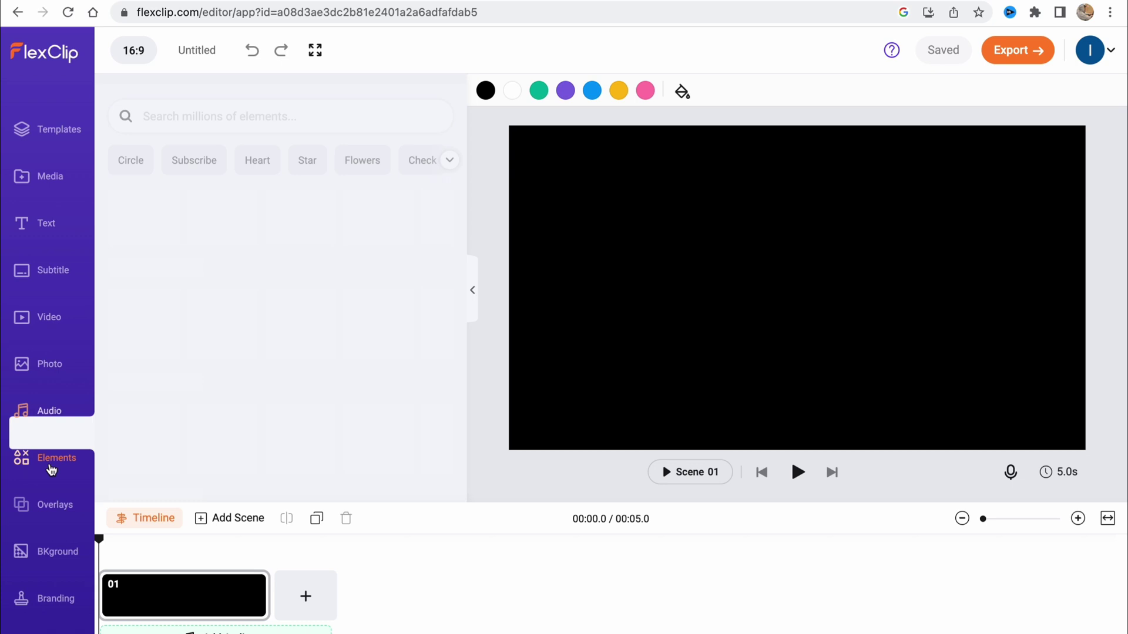
pyautogui.click(54, 509)
pyautogui.click(57, 555)
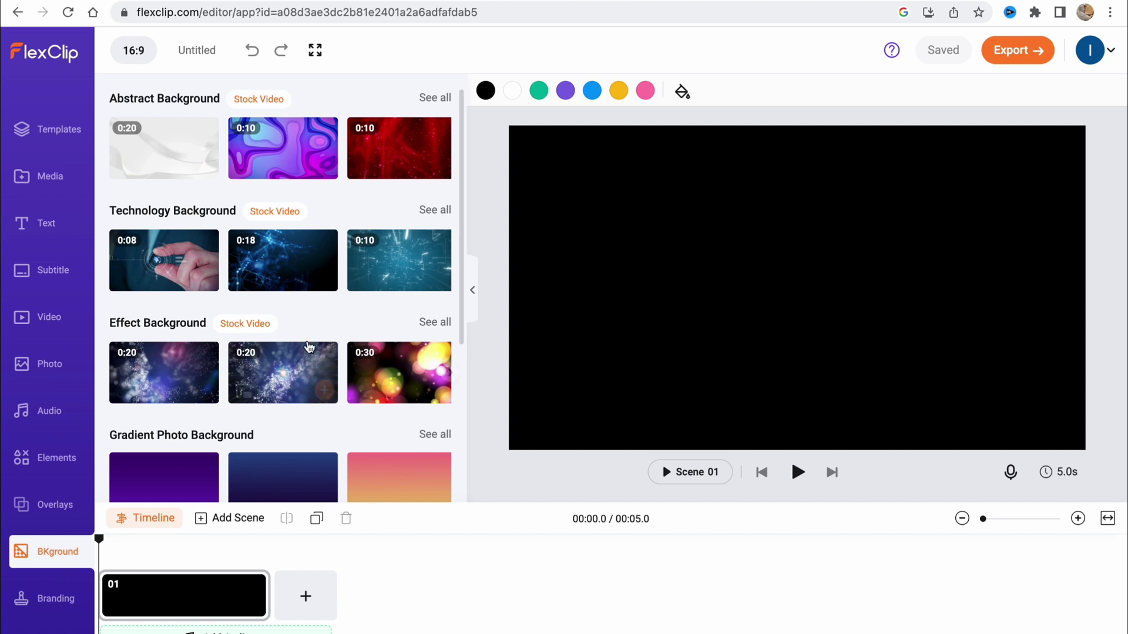
pyautogui.click(55, 505)
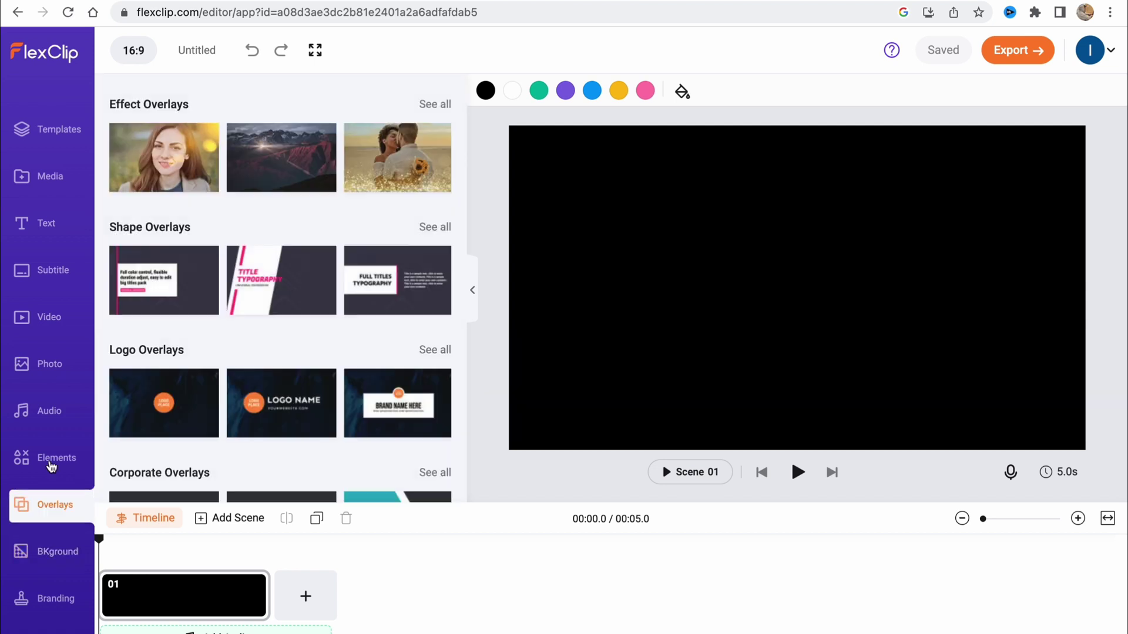
pyautogui.click(35, 418)
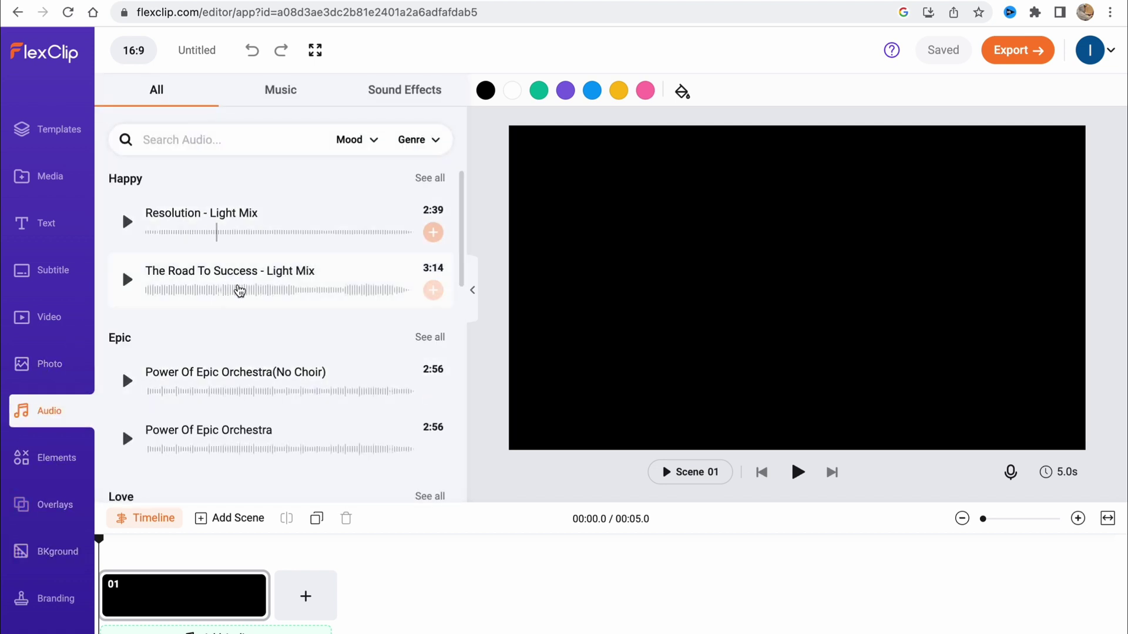
pyautogui.click(49, 364)
pyautogui.click(49, 313)
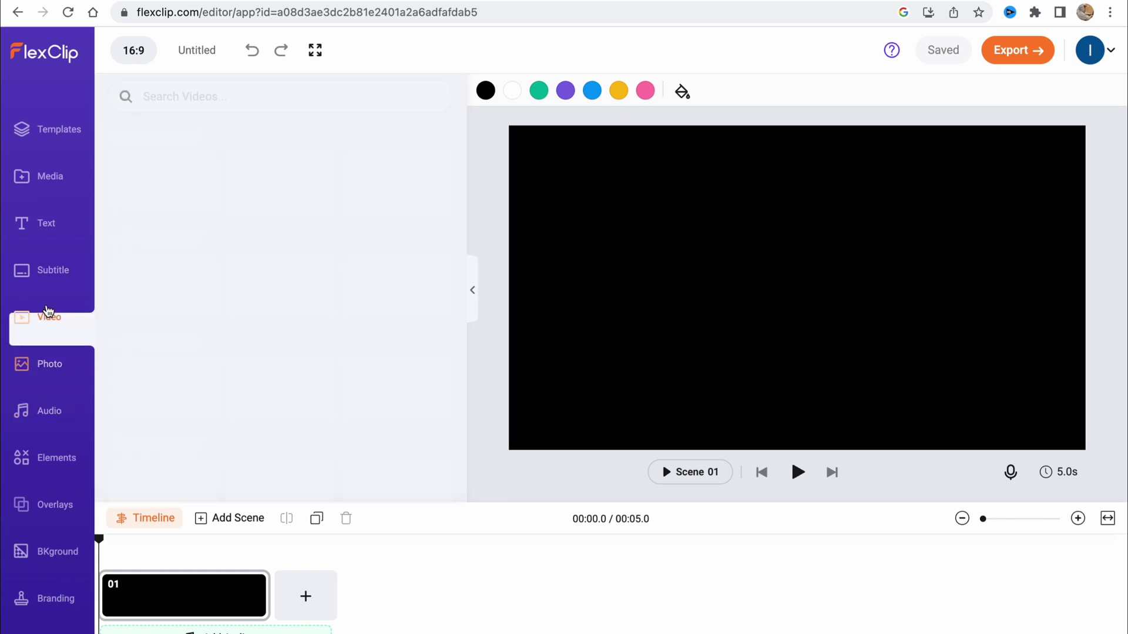
pyautogui.click(52, 276)
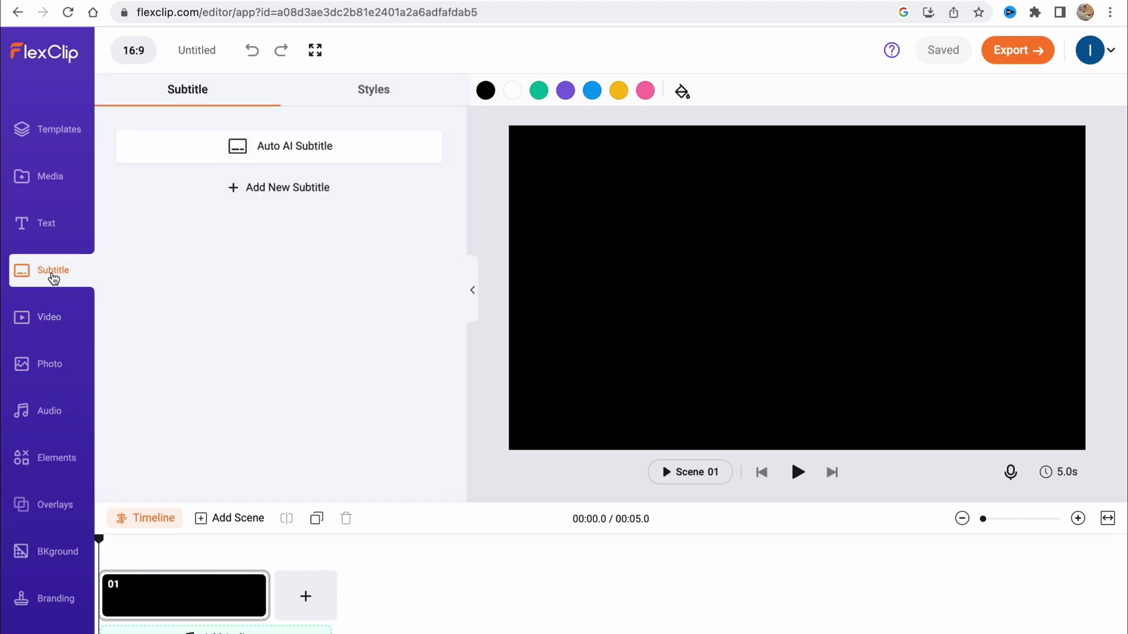
pyautogui.click(54, 235)
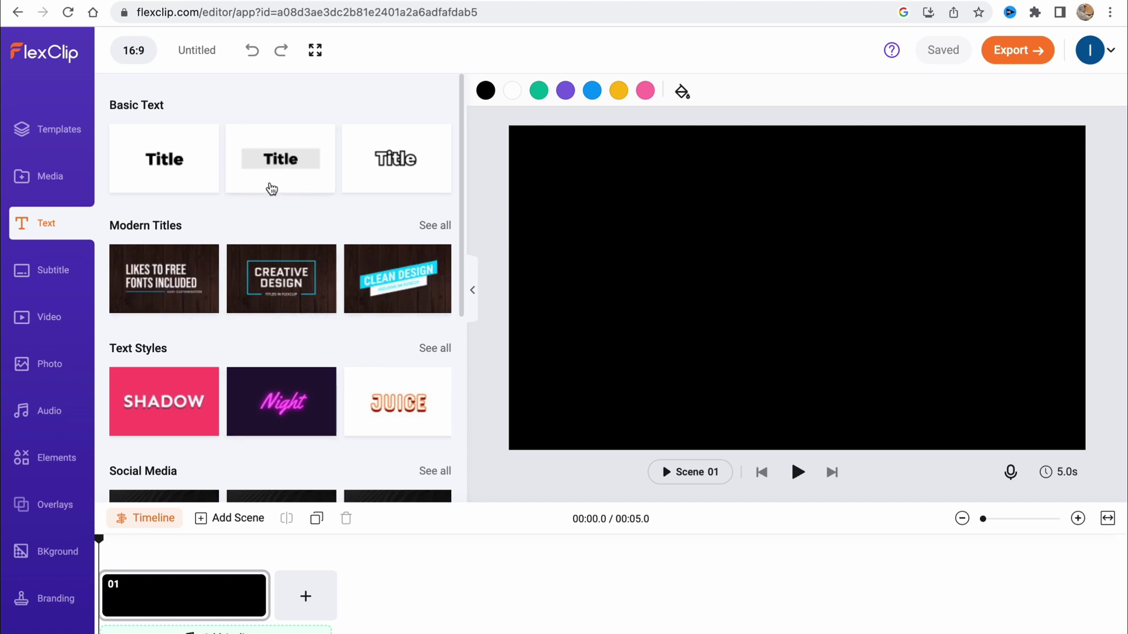
pyautogui.click(61, 181)
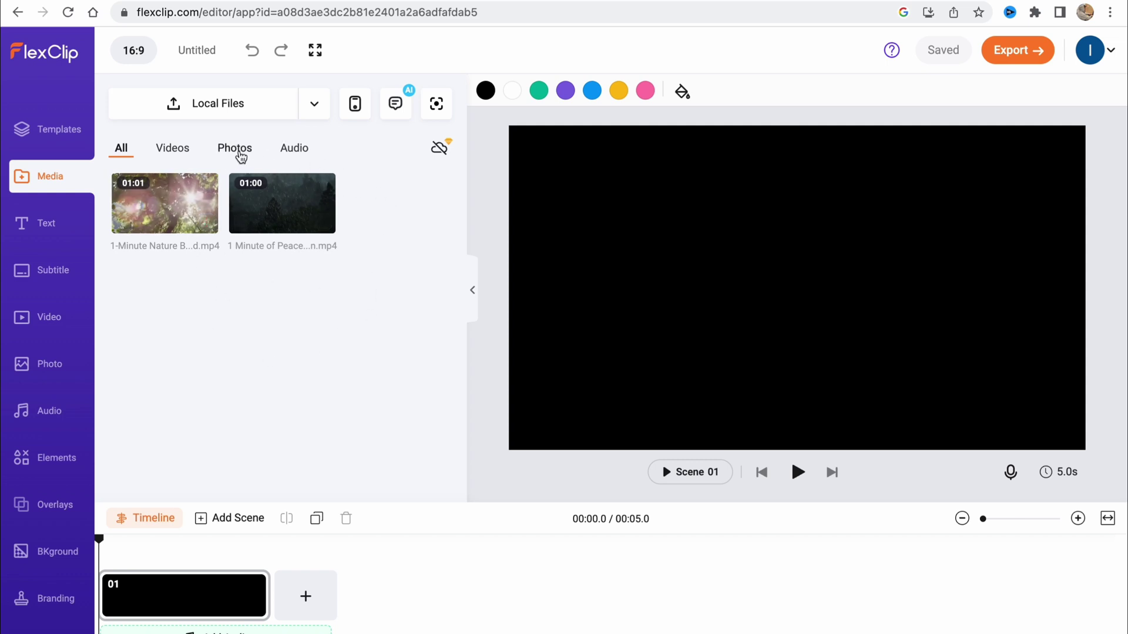
# Place the 1-Minute Nature forest video on the timeline as Scene 02 after the blank scene.
pyautogui.moveTo(168, 210)
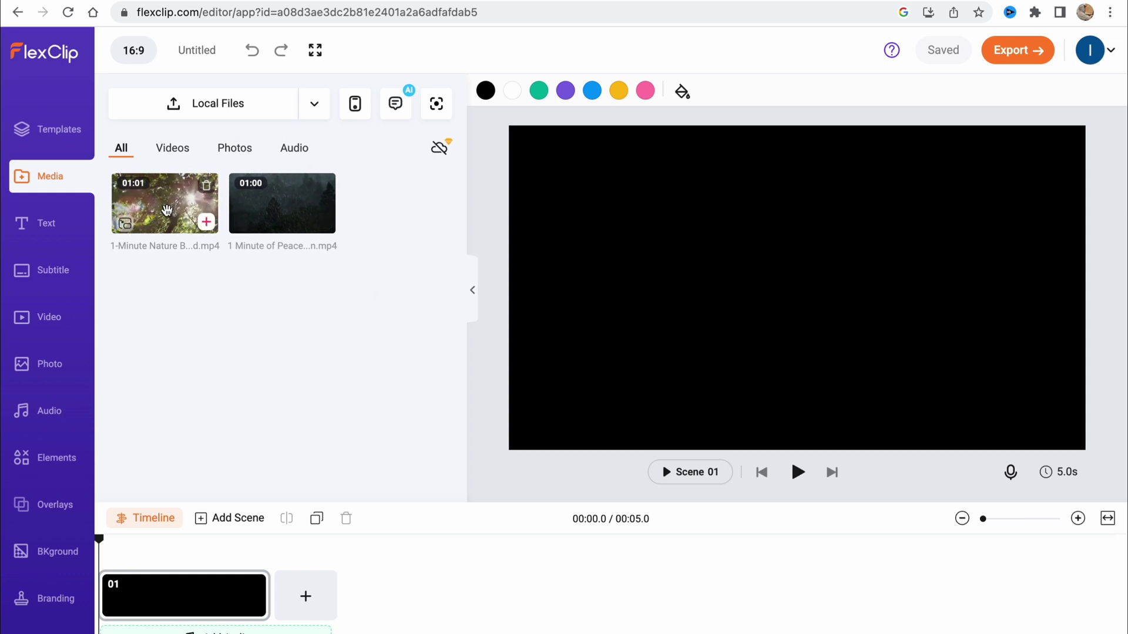
pyautogui.moveTo(167, 210); pyautogui.dragTo(271, 589)
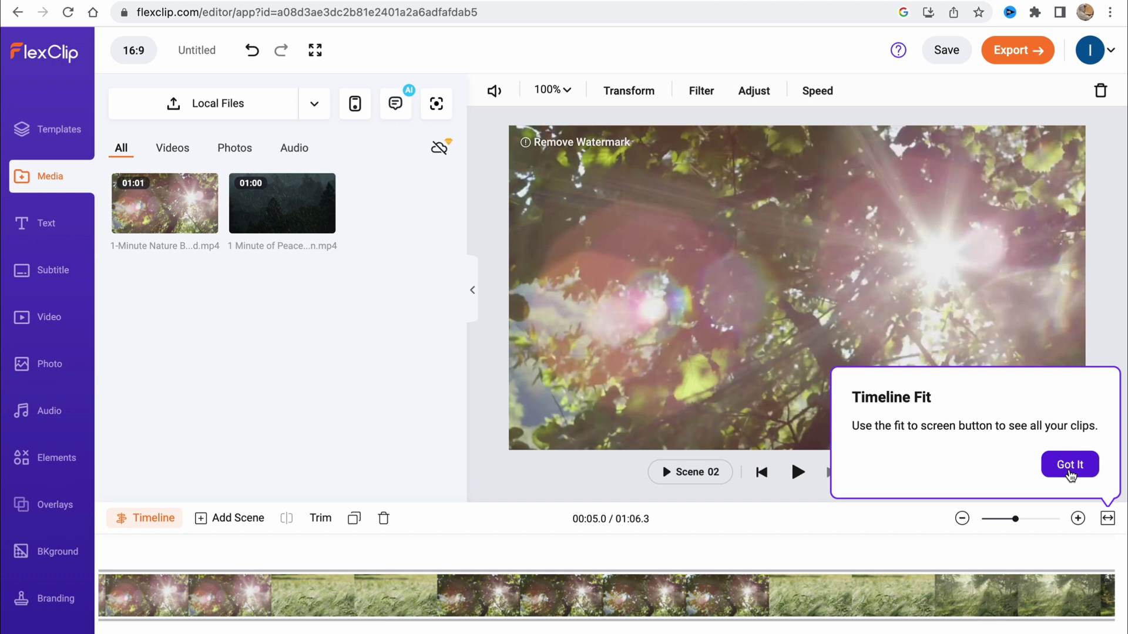
pyautogui.click(1070, 464)
pyautogui.moveTo(892, 595); pyautogui.dragTo(476, 585)
pyautogui.hscroll(-10, 477, 586)
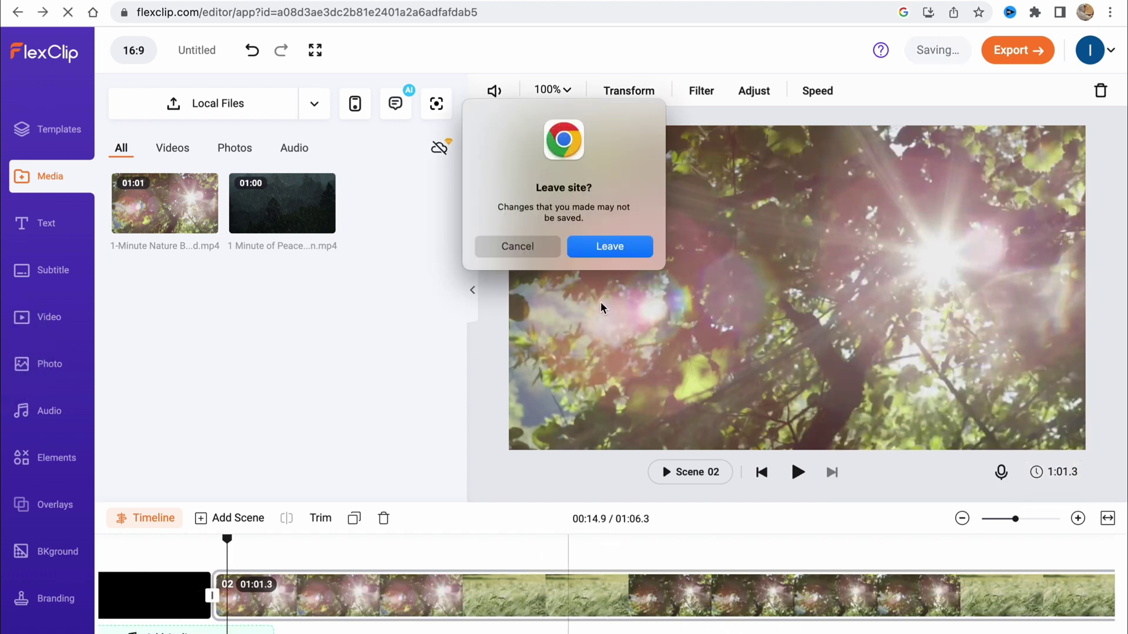
pyautogui.click(511, 245)
pyautogui.click(305, 604)
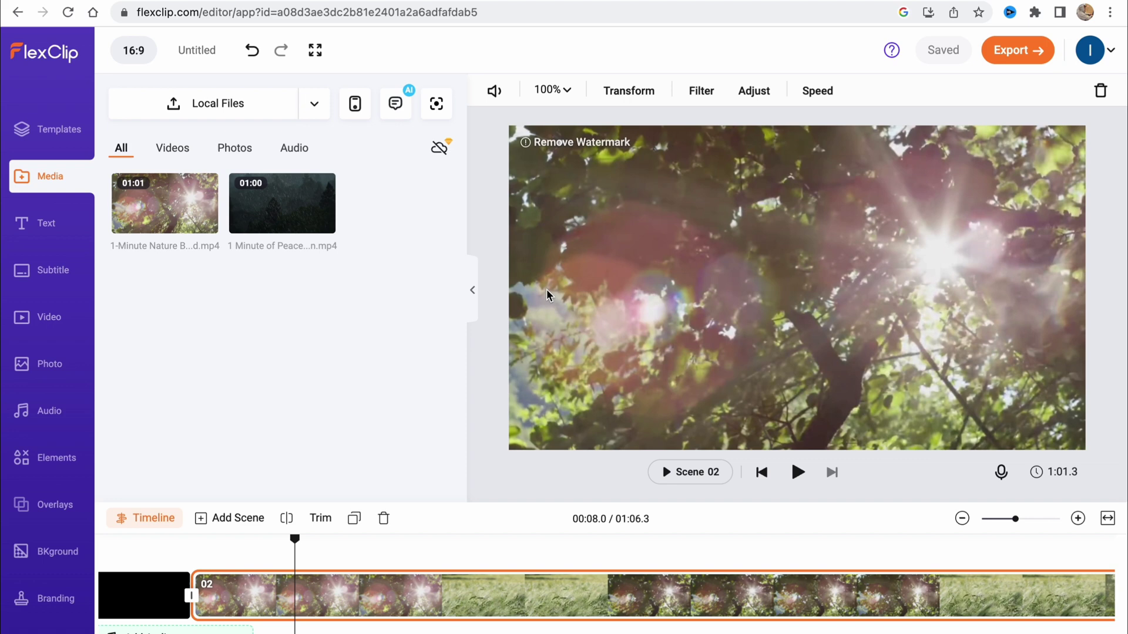
# Rotate the forest clip through quarter turns and back to upright.
pyautogui.click(638, 99)
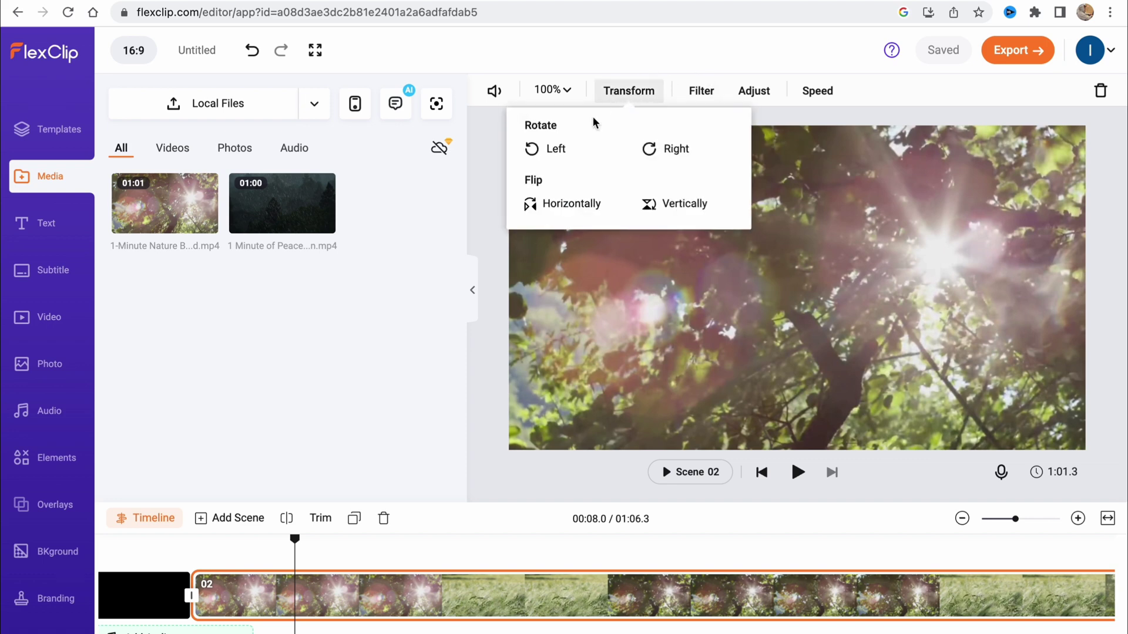
pyautogui.click(552, 150)
pyautogui.click(552, 150)
pyautogui.click(552, 152)
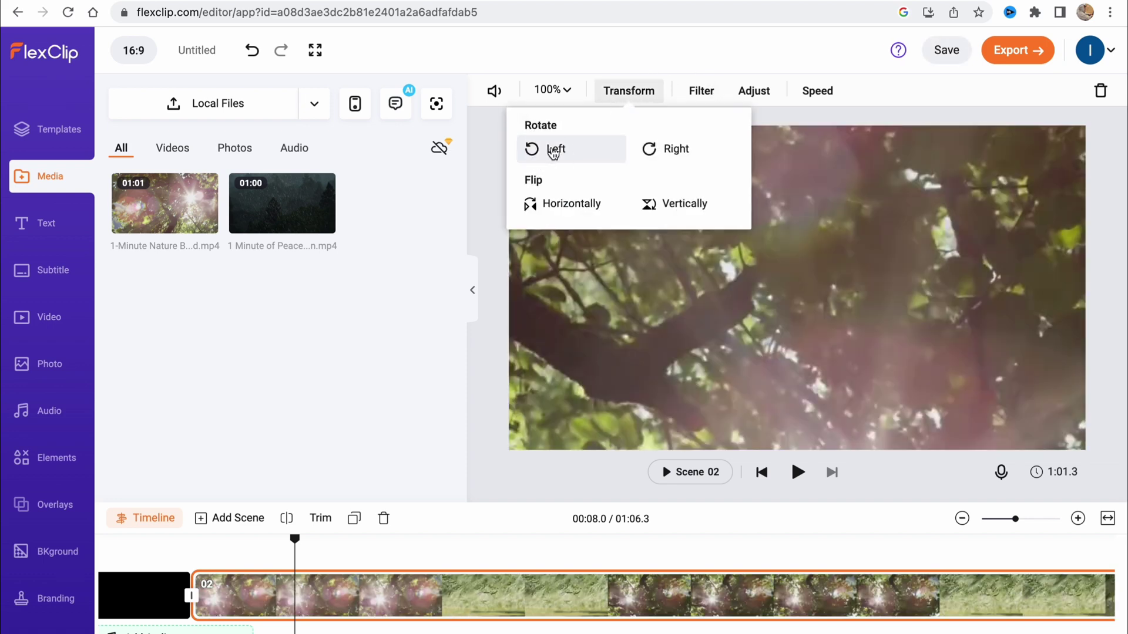
pyautogui.click(553, 150)
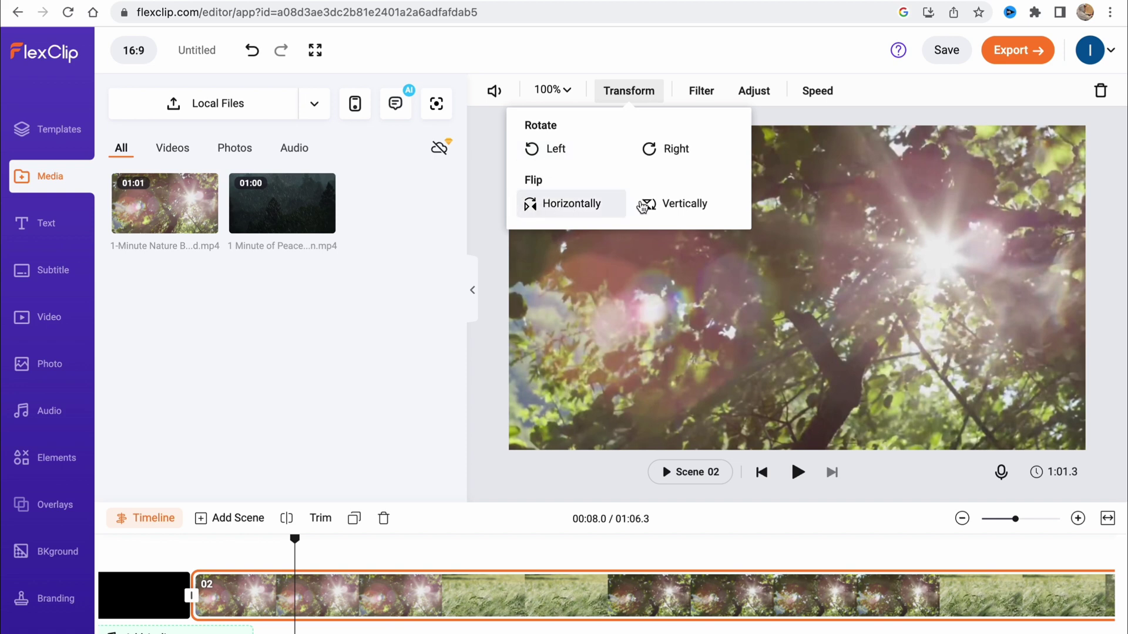
# Try the Vintage and Greyscale filters, then leave the clip with no filter.
pyautogui.click(699, 91)
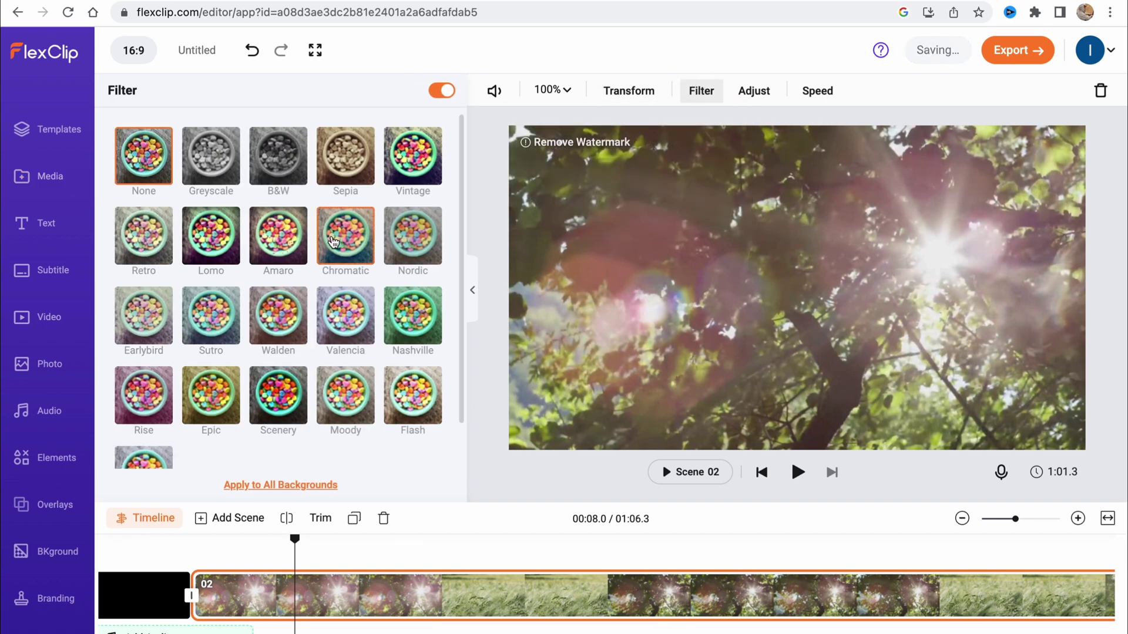
pyautogui.click(413, 155)
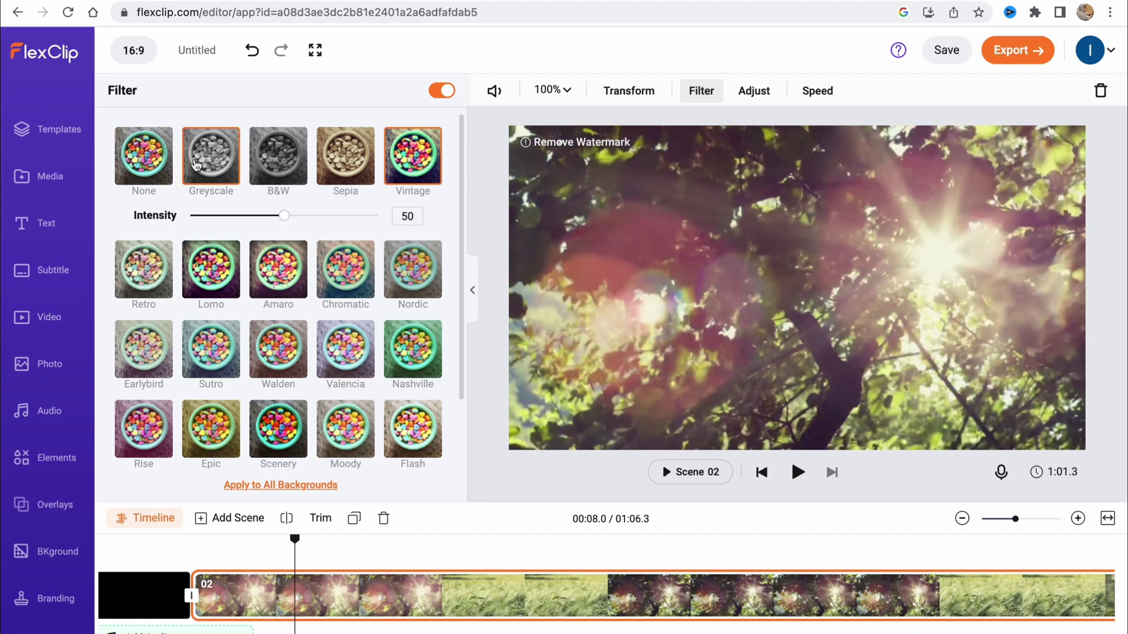
pyautogui.click(196, 164)
pyautogui.click(144, 155)
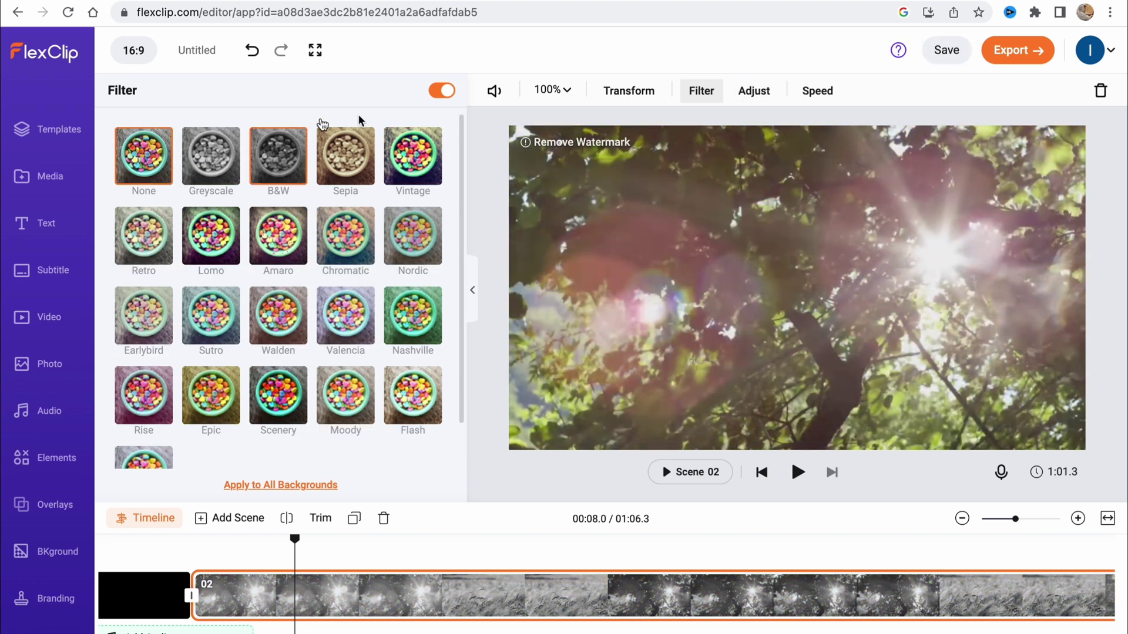
# Set the clip's exposure to 1 and check its speed without changing it.
pyautogui.click(758, 92)
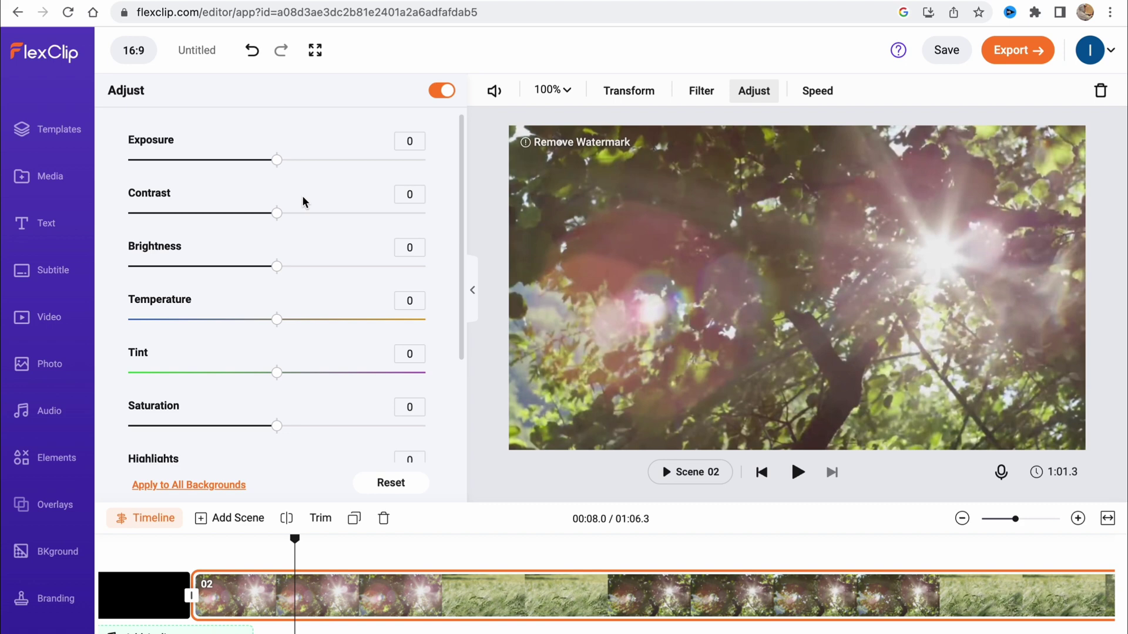
pyautogui.moveTo(293, 163)
pyautogui.mouseDown()
pyautogui.moveTo(312, 163)
pyautogui.moveTo(276, 165)
pyautogui.mouseUp()
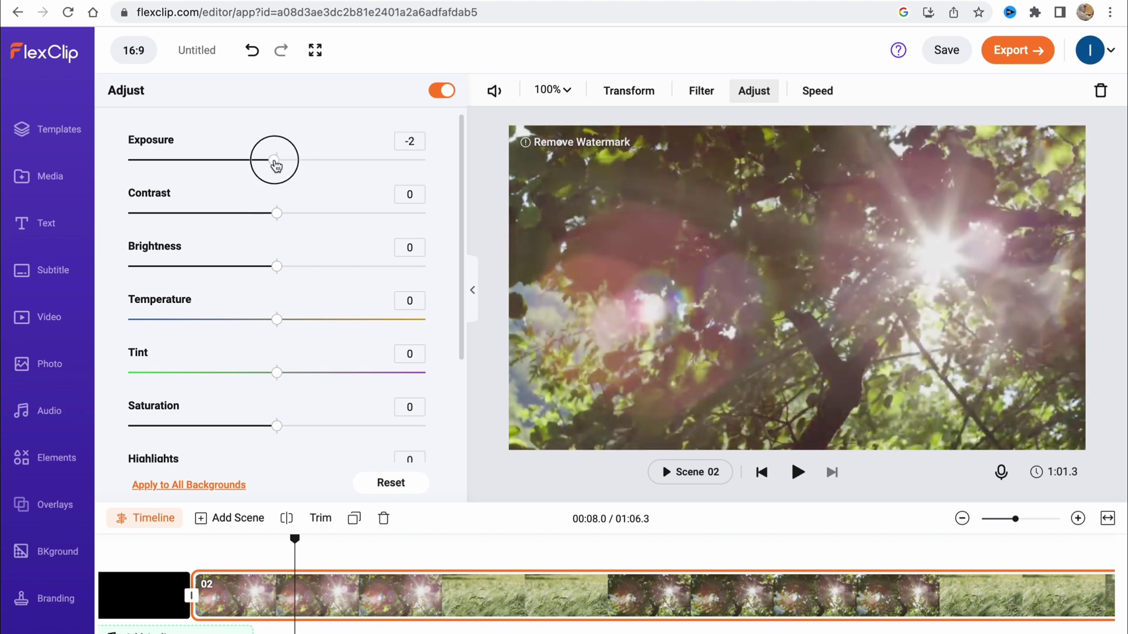
pyautogui.click(829, 99)
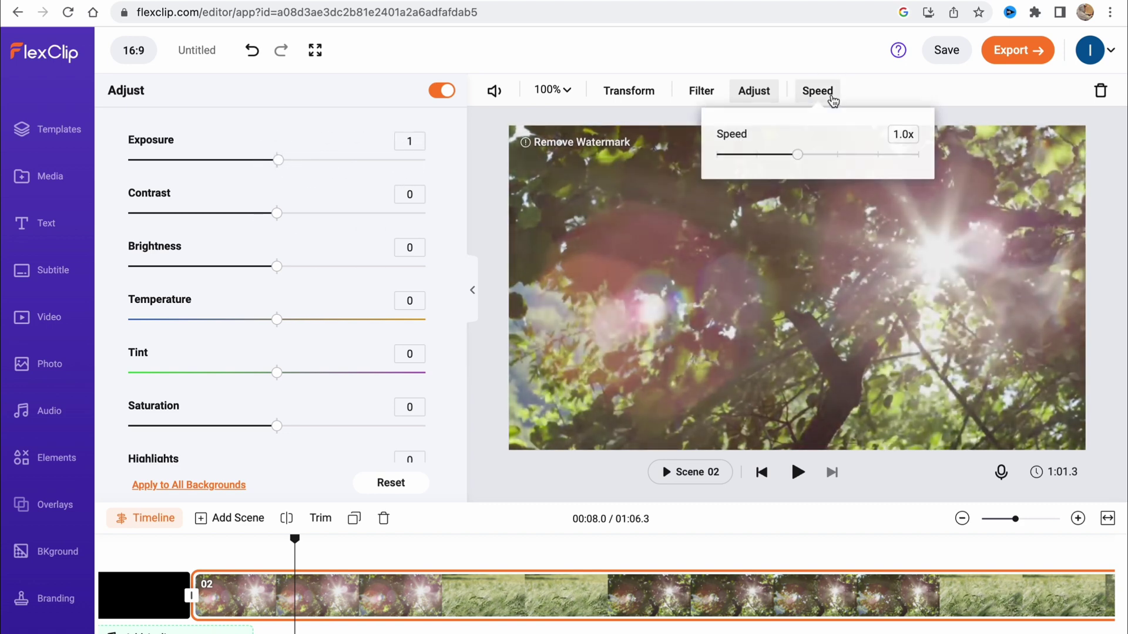
pyautogui.click(590, 63)
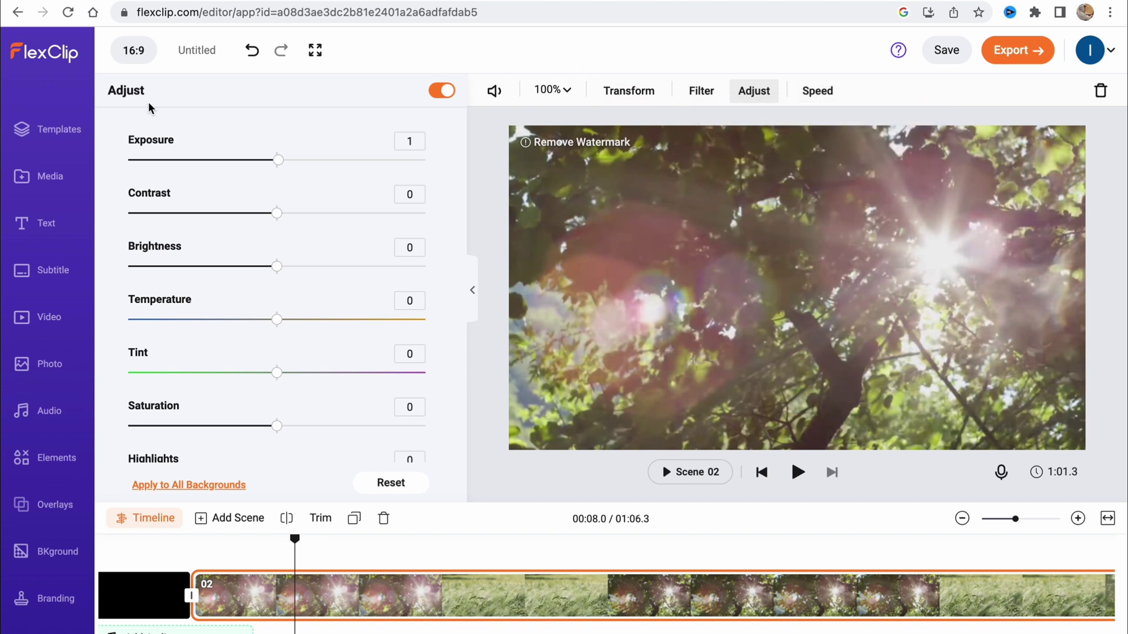
pyautogui.click(52, 136)
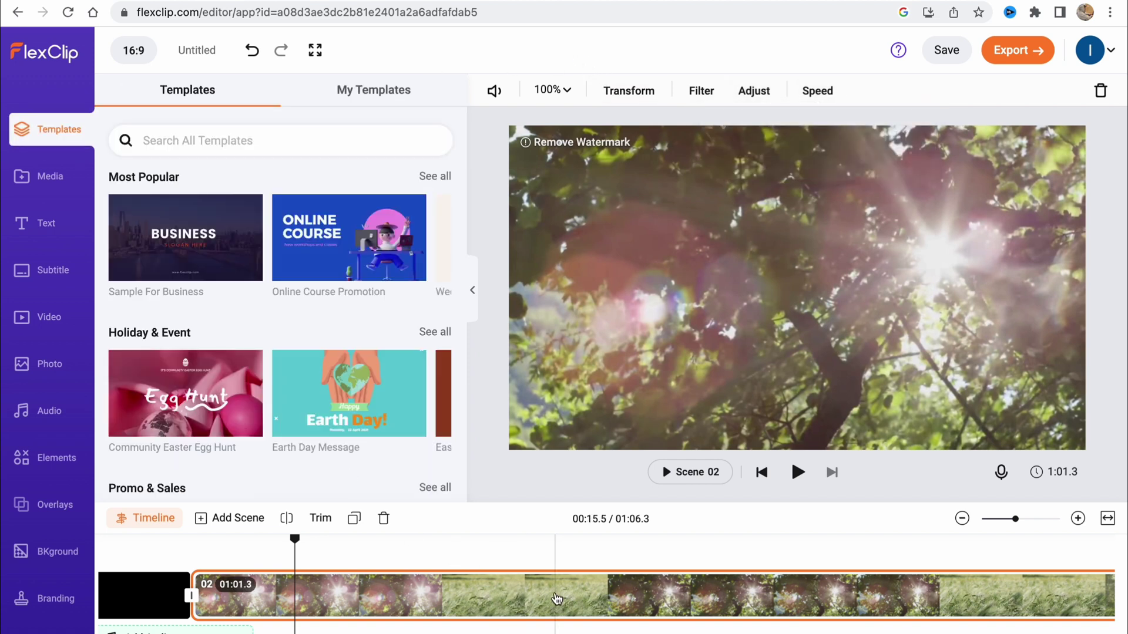
# Delete the black opening scene and move the playhead to about 00:12.
pyautogui.hscroll(-3, 582, 608)
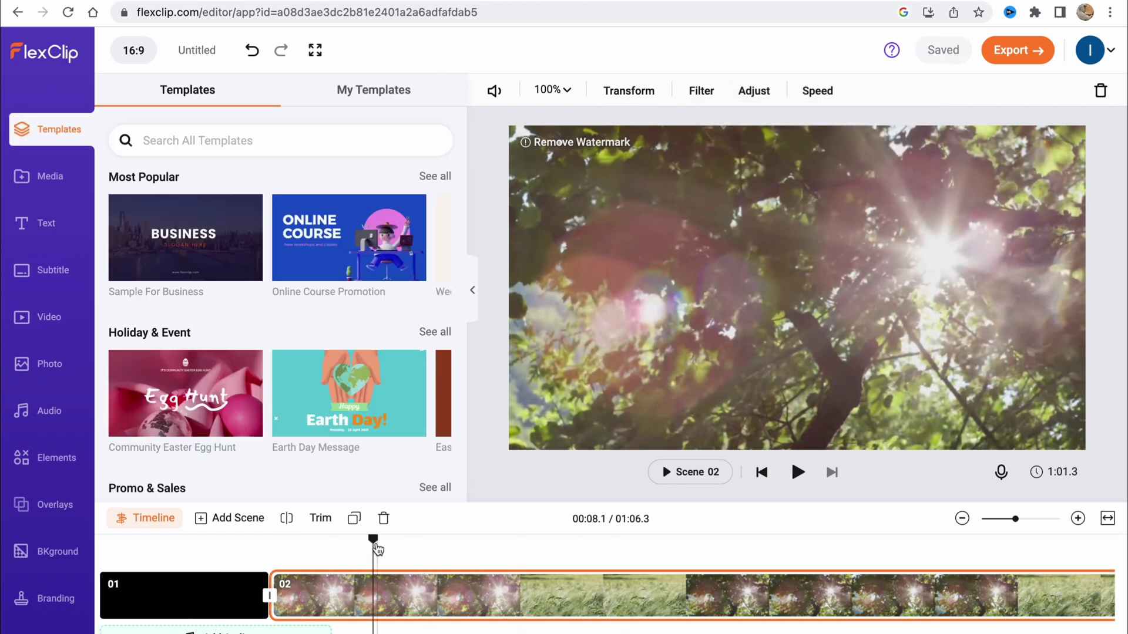
pyautogui.moveTo(271, 587); pyautogui.dragTo(132, 584)
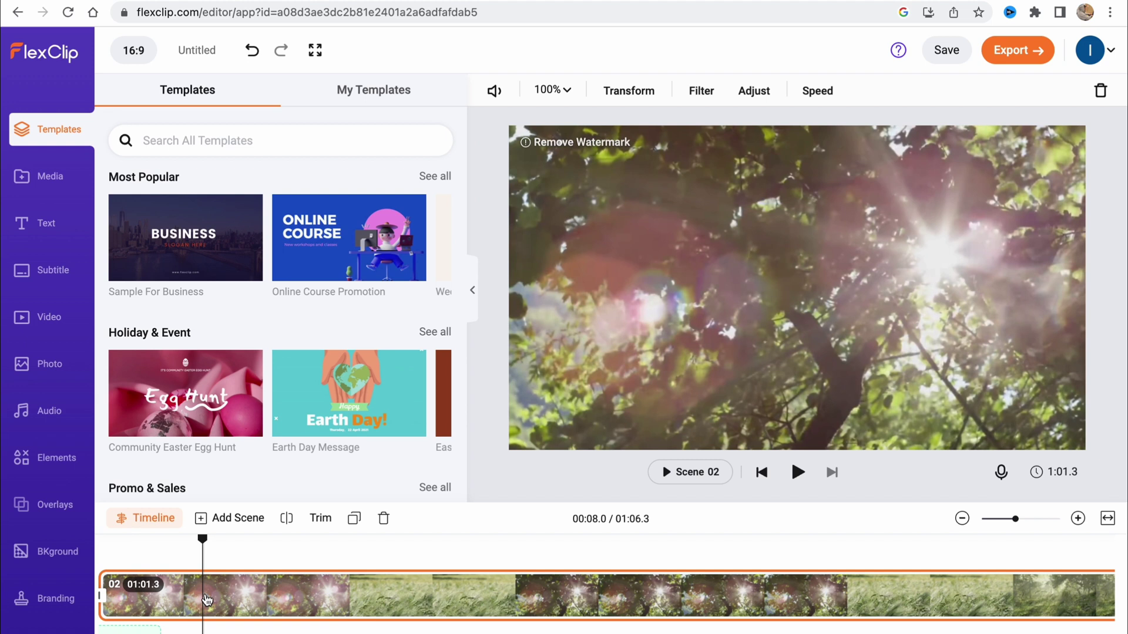
pyautogui.hscroll(-5, 177, 593)
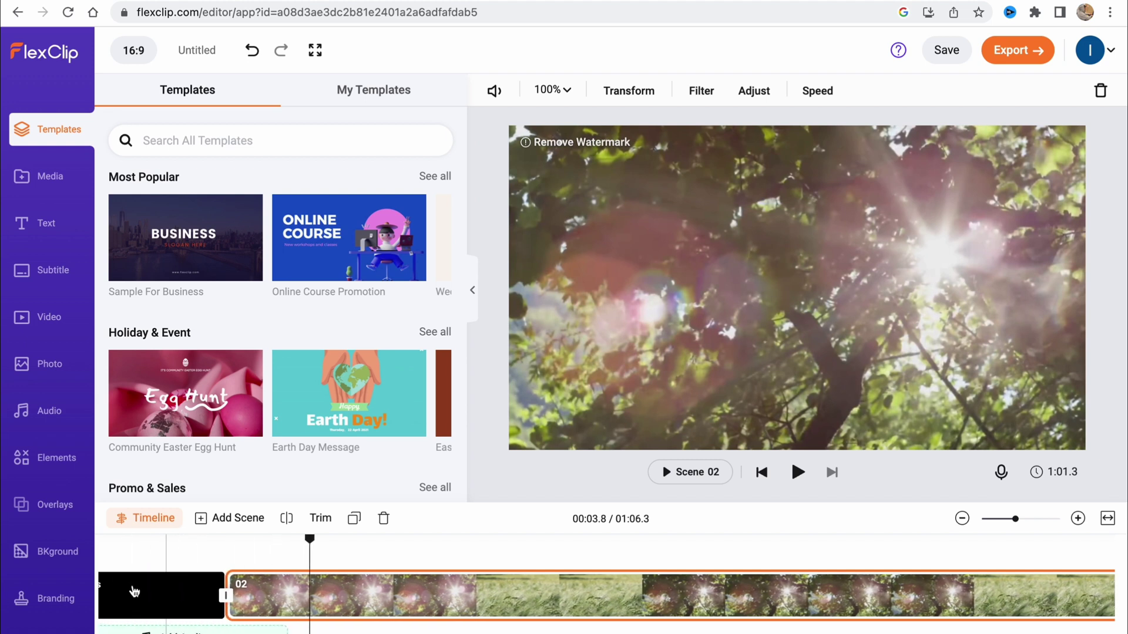
pyautogui.click(132, 592)
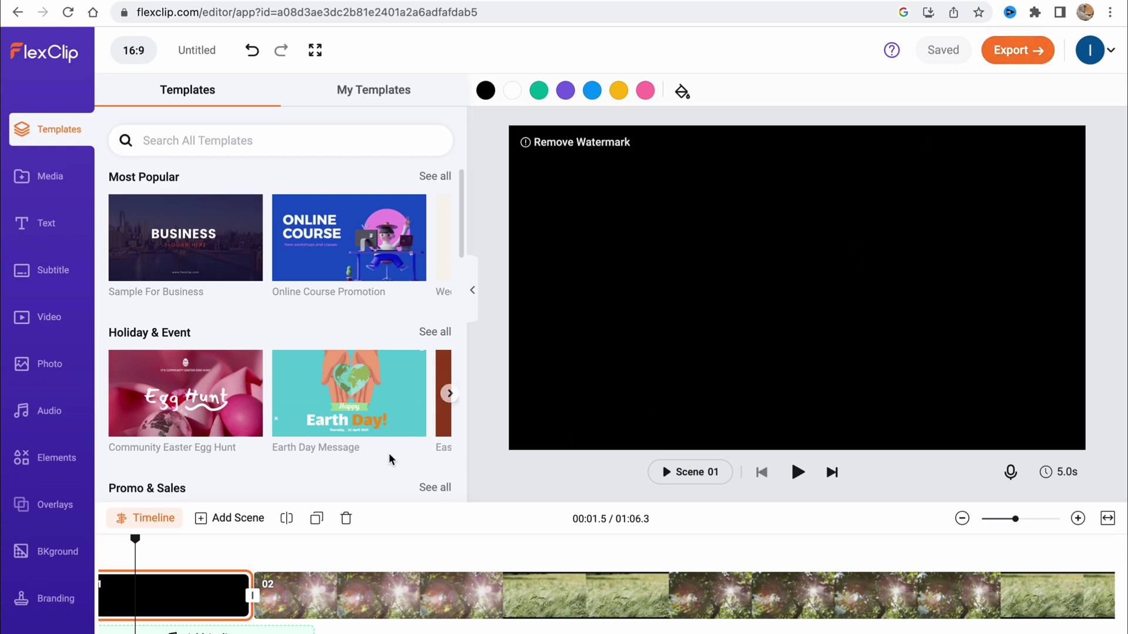
pyautogui.press('Delete')
pyautogui.moveTo(276, 558); pyautogui.dragTo(381, 587)
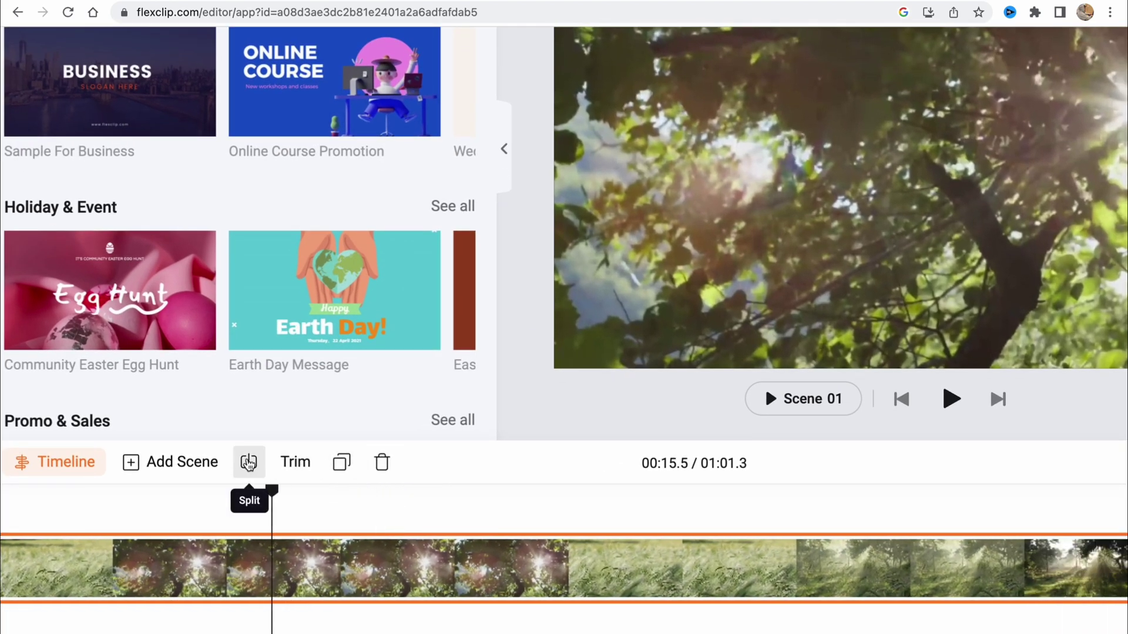
# Split the footage at 00:15.5 and about 00:19, then delete the 3.5-second middle piece.
pyautogui.click(250, 463)
pyautogui.hscroll(-5, 318, 589)
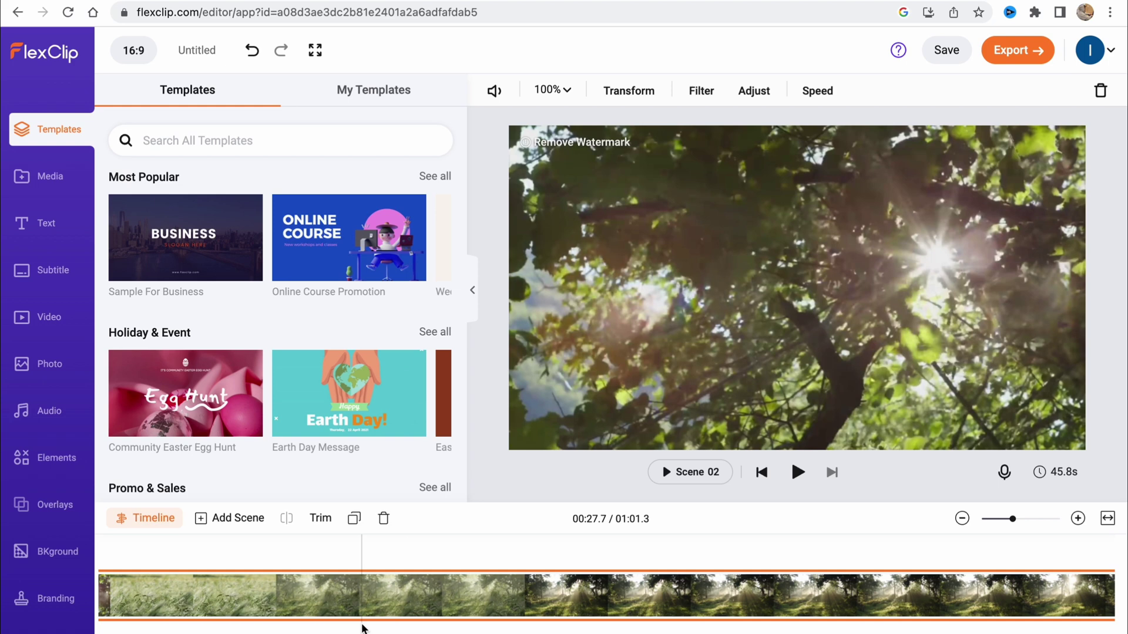
pyautogui.hscroll(-10, 444, 594)
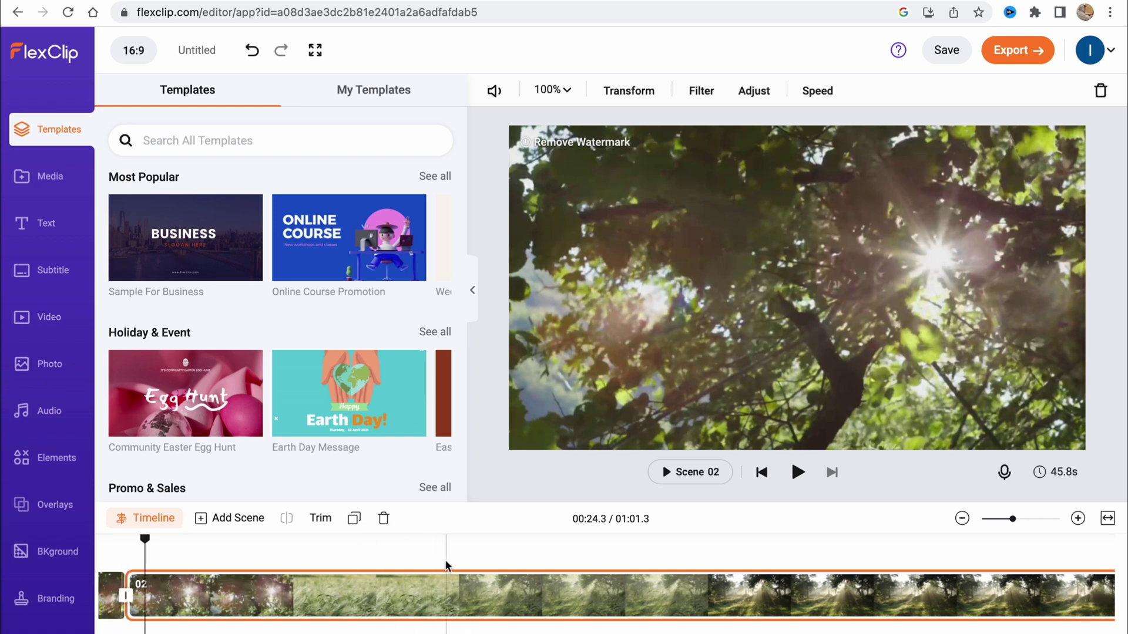
pyautogui.hscroll(-2, 429, 589)
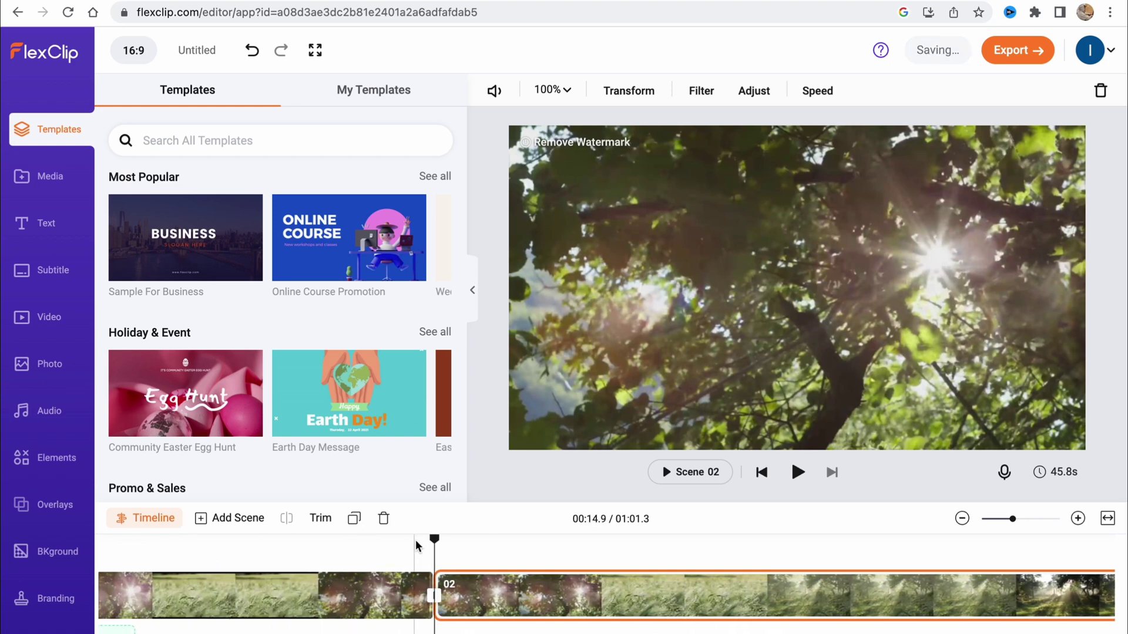
pyautogui.moveTo(440, 543); pyautogui.dragTo(552, 546)
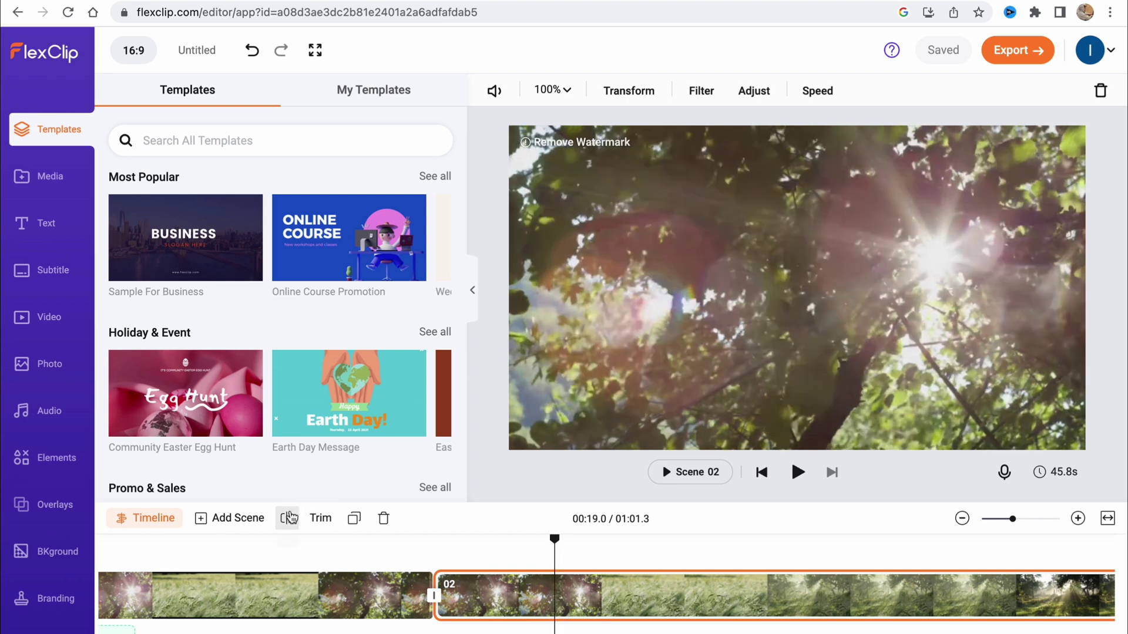
pyautogui.click(286, 518)
pyautogui.hscroll(-10, 435, 597)
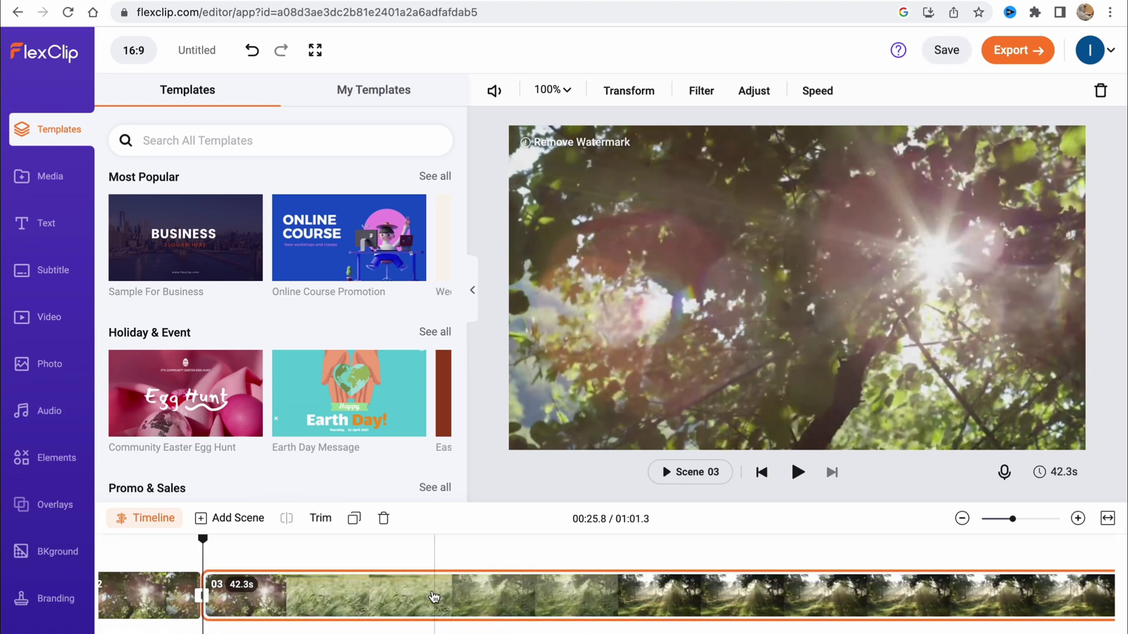
pyautogui.click(362, 599)
pyautogui.press('Delete')
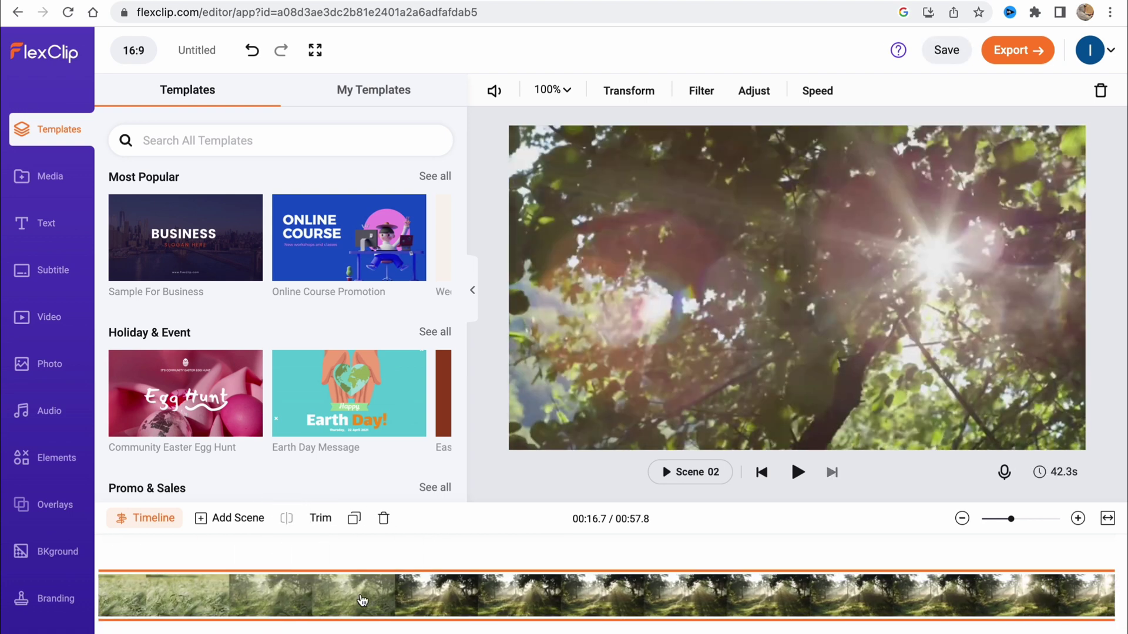
pyautogui.hscroll(-3, 353, 598)
pyautogui.hscroll(-3, 376, 587)
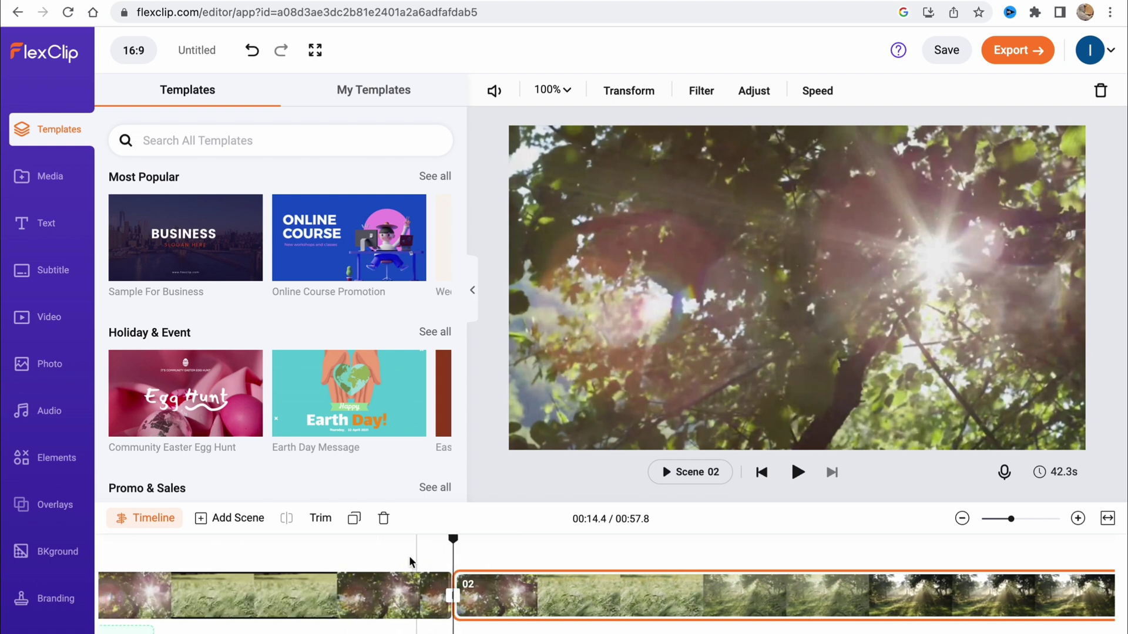
pyautogui.hscroll(-15, 353, 536)
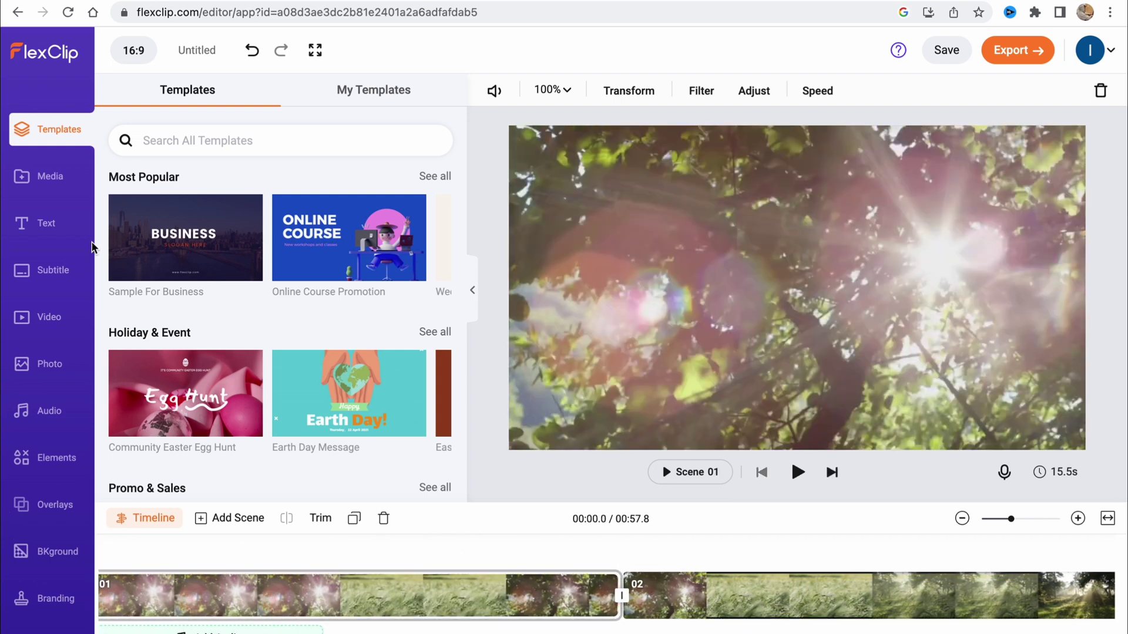
# Add the Basic Text 'Enter Text Here' title over Scene 01 and select it for editing.
pyautogui.click(45, 222)
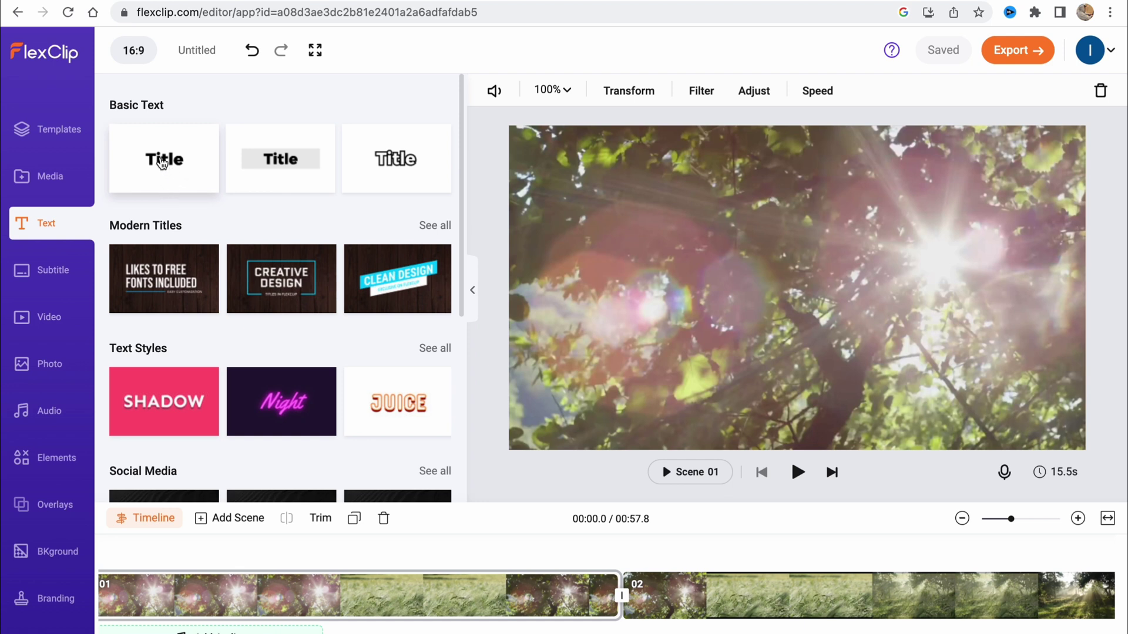
pyautogui.moveTo(162, 164); pyautogui.dragTo(208, 565)
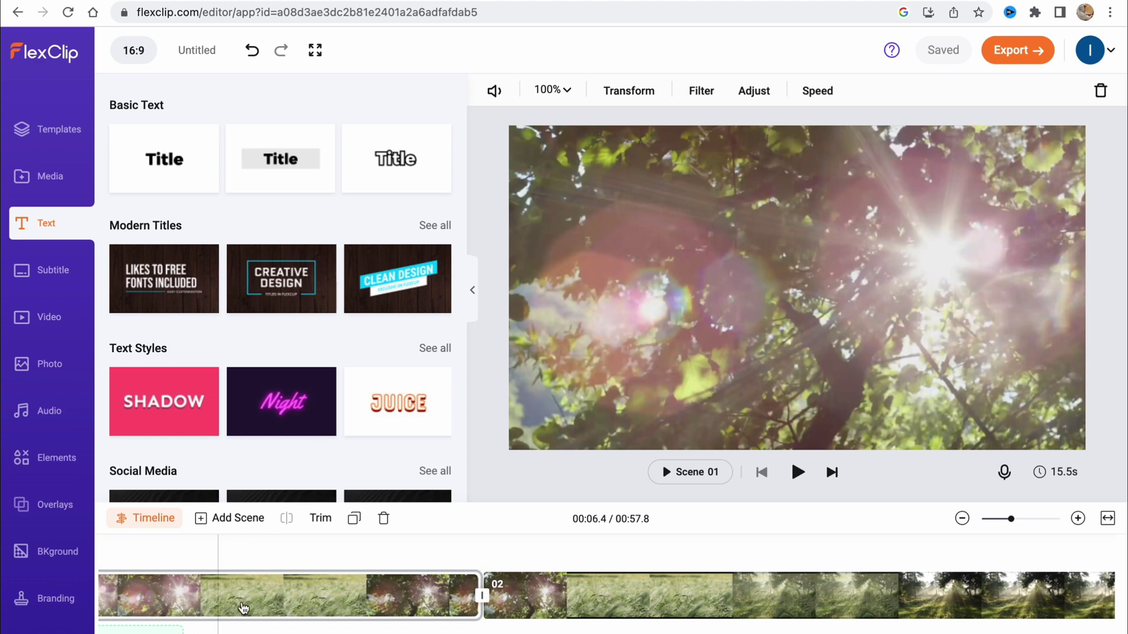
pyautogui.click(168, 169)
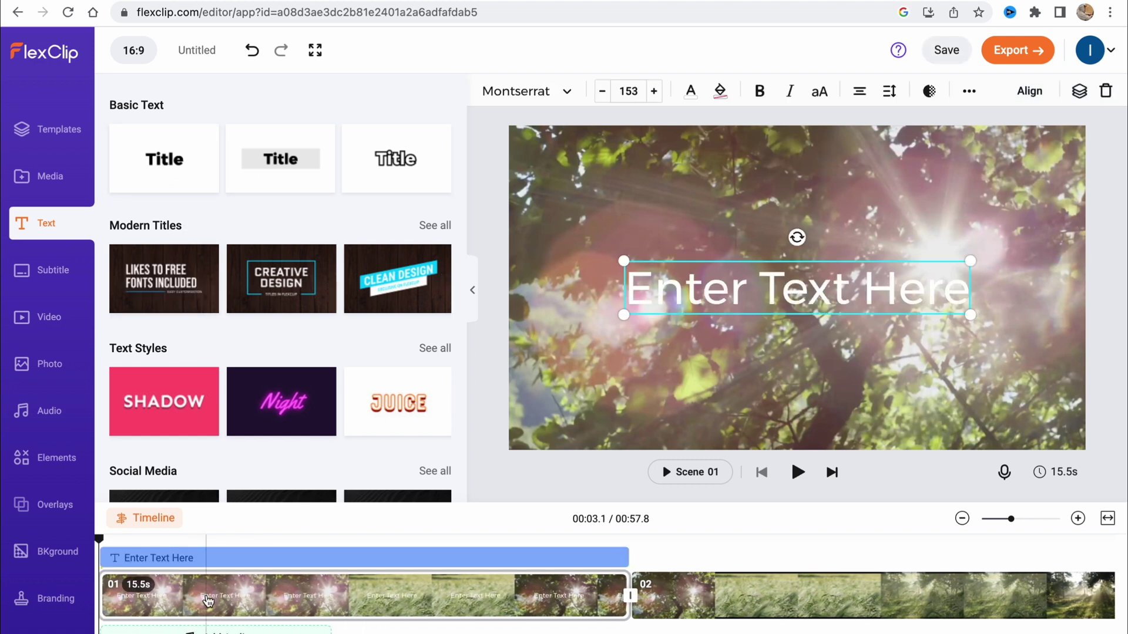
pyautogui.click(189, 556)
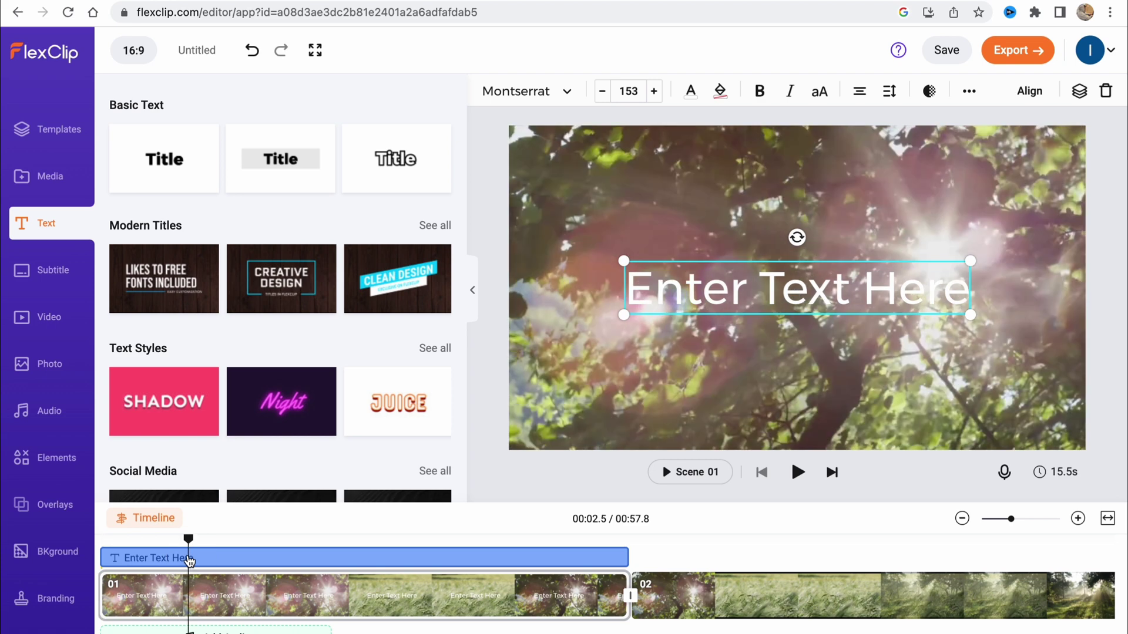
pyautogui.click(759, 301)
# Replace the garbled placeholder title text with 'Nature'.
pyautogui.click(305, 148)
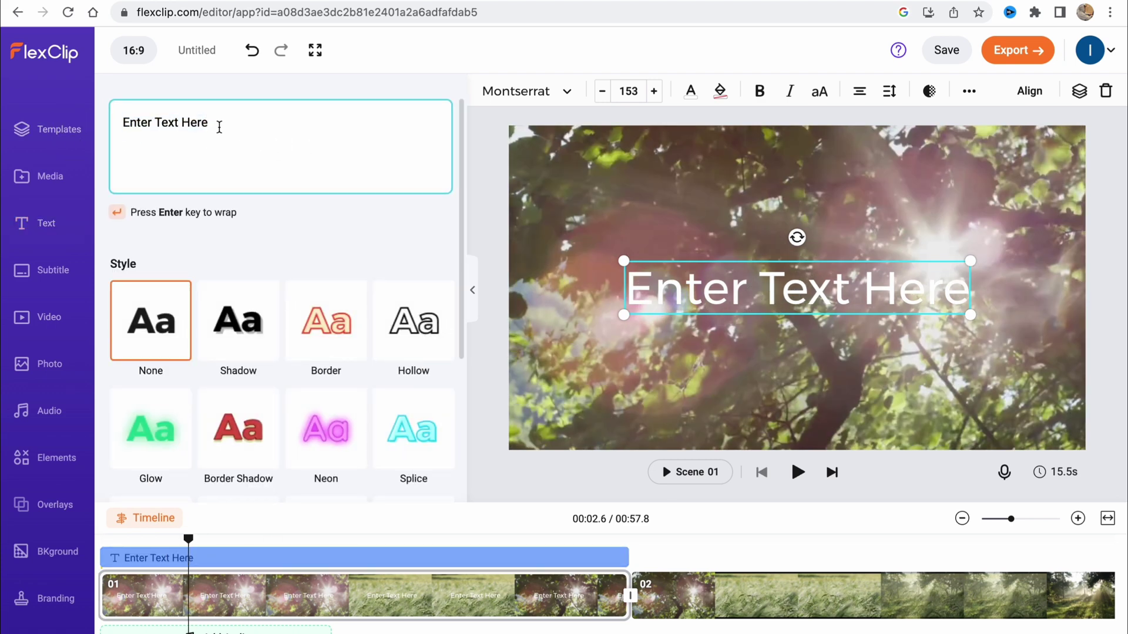
pyautogui.moveTo(219, 127); pyautogui.dragTo(77, 121)
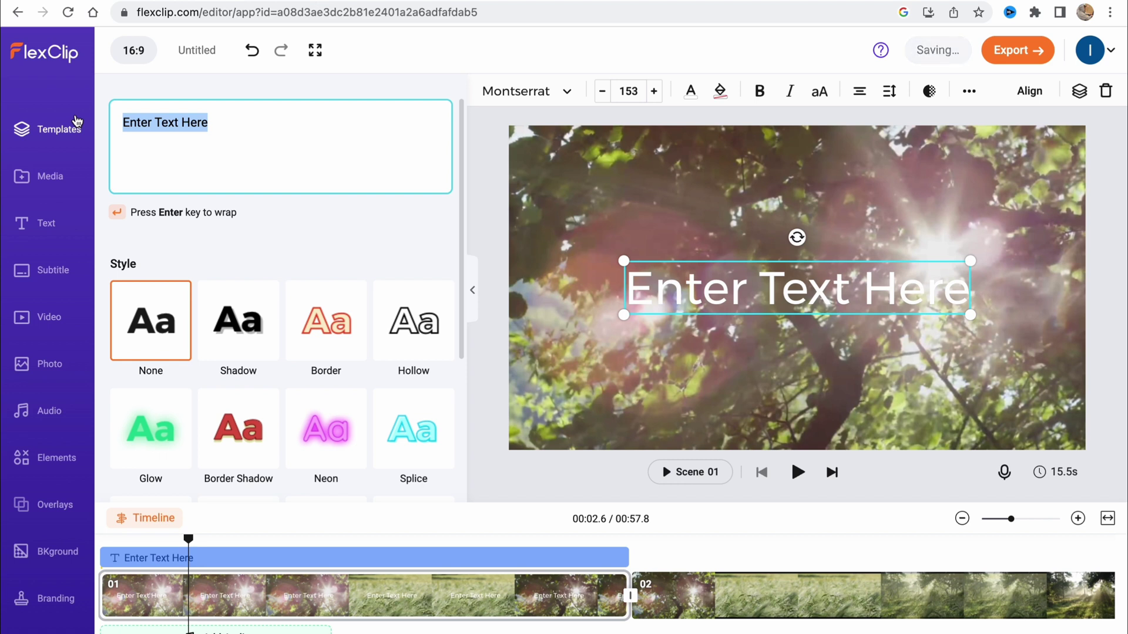
pyautogui.write('Тфегку')
pyautogui.press('BackSpace')
pyautogui.press('BackSpace')
pyautogui.press('BackSpace')
pyautogui.press('BackSpace')
pyautogui.press('BackSpace')
pyautogui.press('BackSpace')
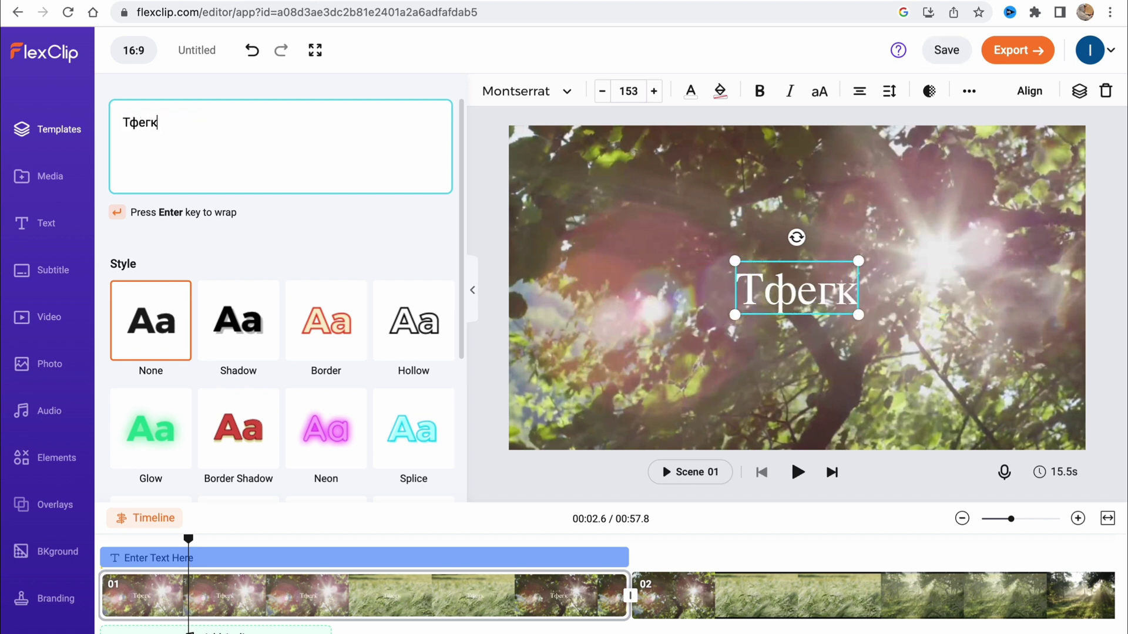
pyautogui.hotkey('ctrl', 'space')
pyautogui.write('Nature')
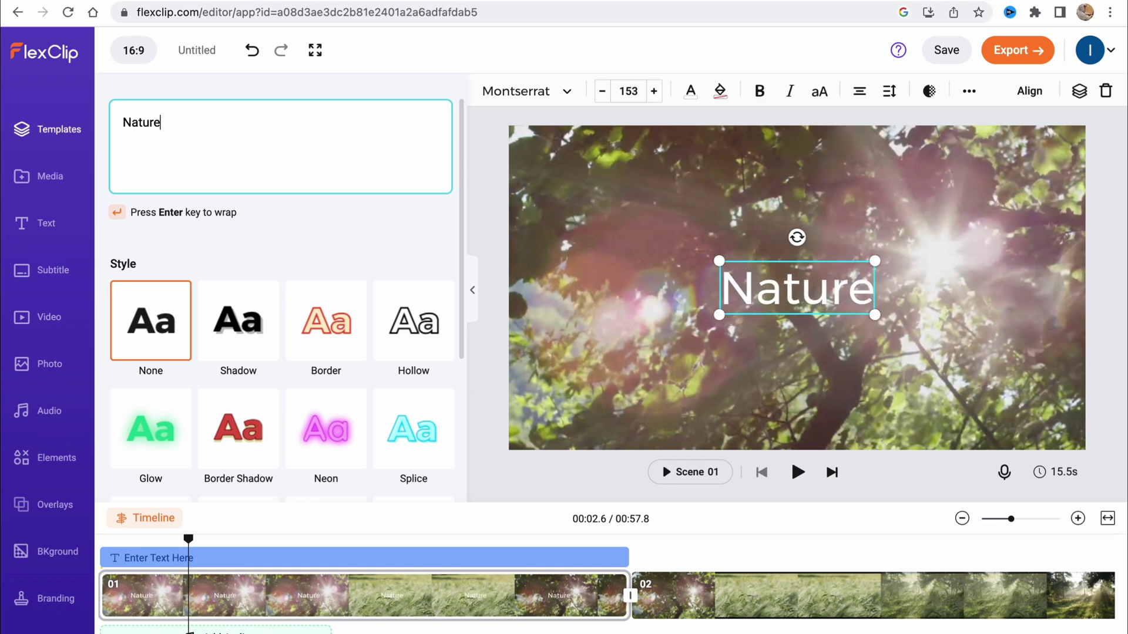
# Try a fully opaque drop shadow, Glitch and Double Outline, then settle on the Splice style.
pyautogui.click(268, 330)
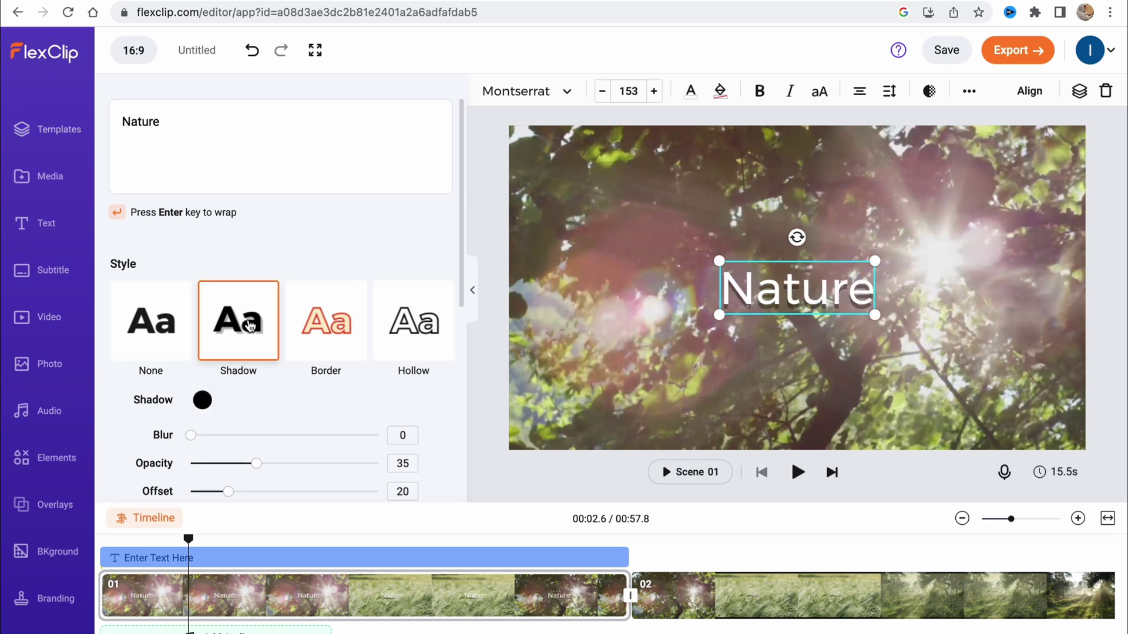
pyautogui.moveTo(193, 398); pyautogui.dragTo(138, 396)
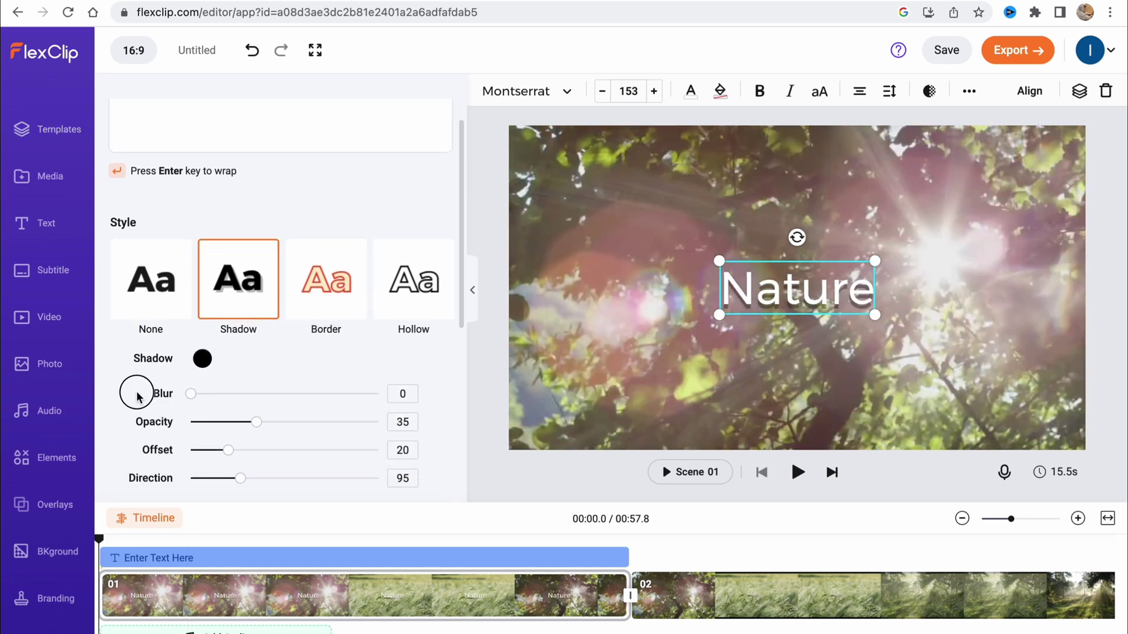
pyautogui.moveTo(247, 430); pyautogui.dragTo(391, 427)
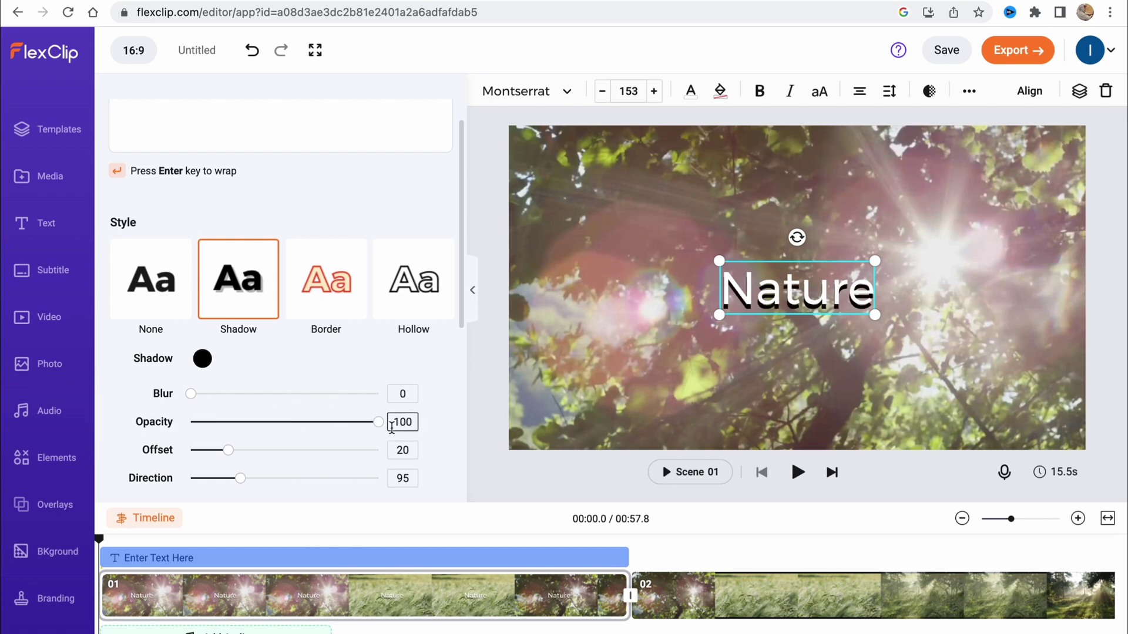
pyautogui.scroll(-5, 296, 354)
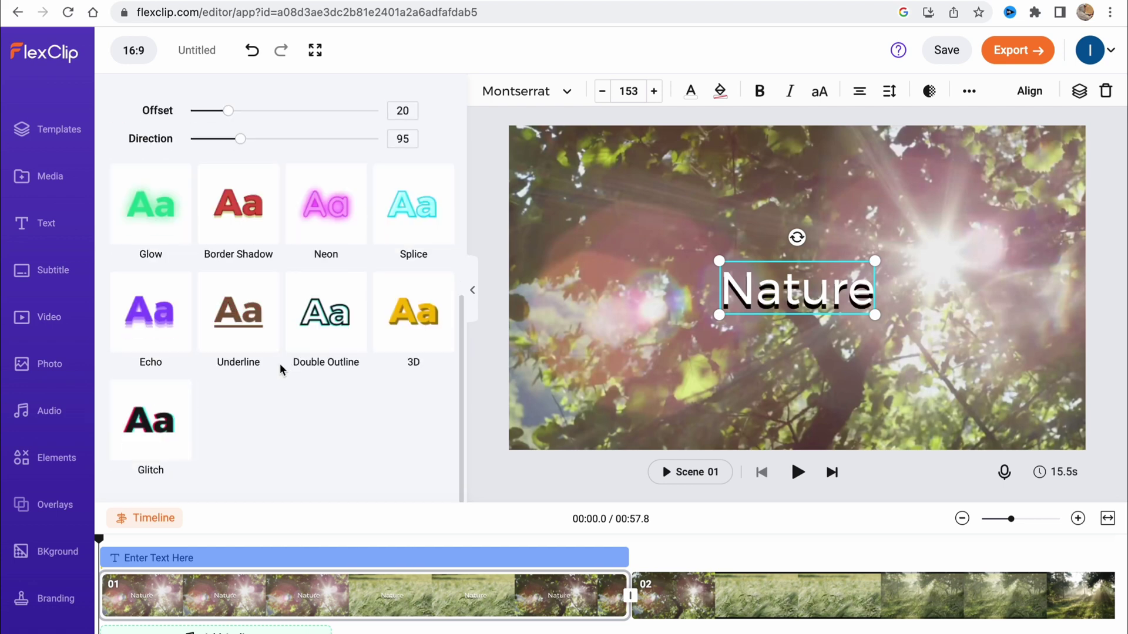
pyautogui.click(172, 423)
pyautogui.click(315, 266)
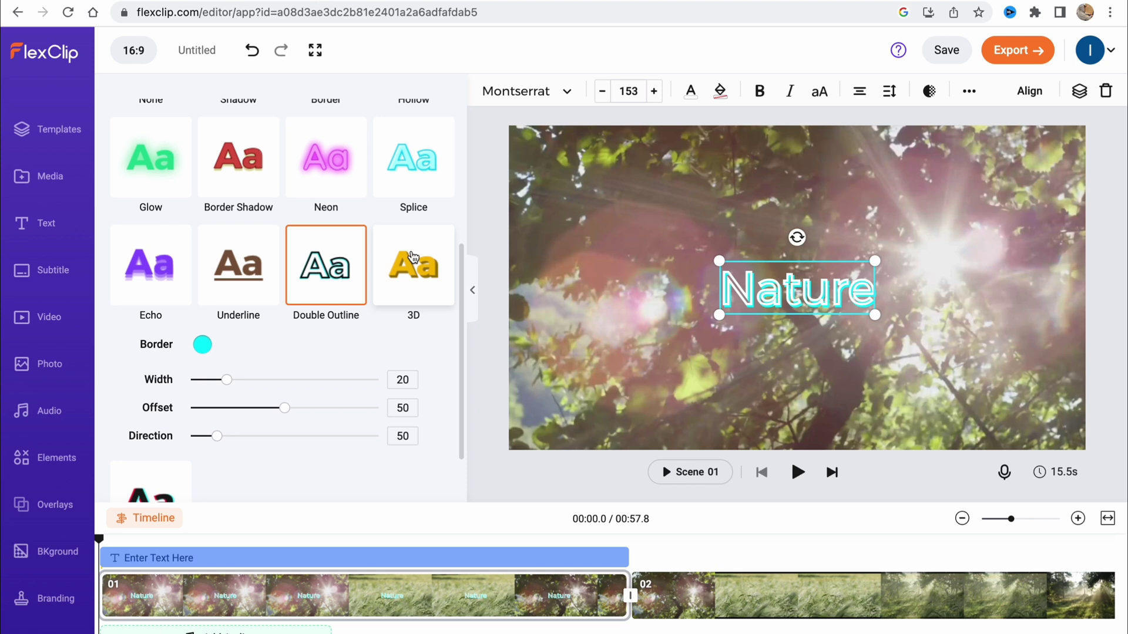
pyautogui.click(424, 165)
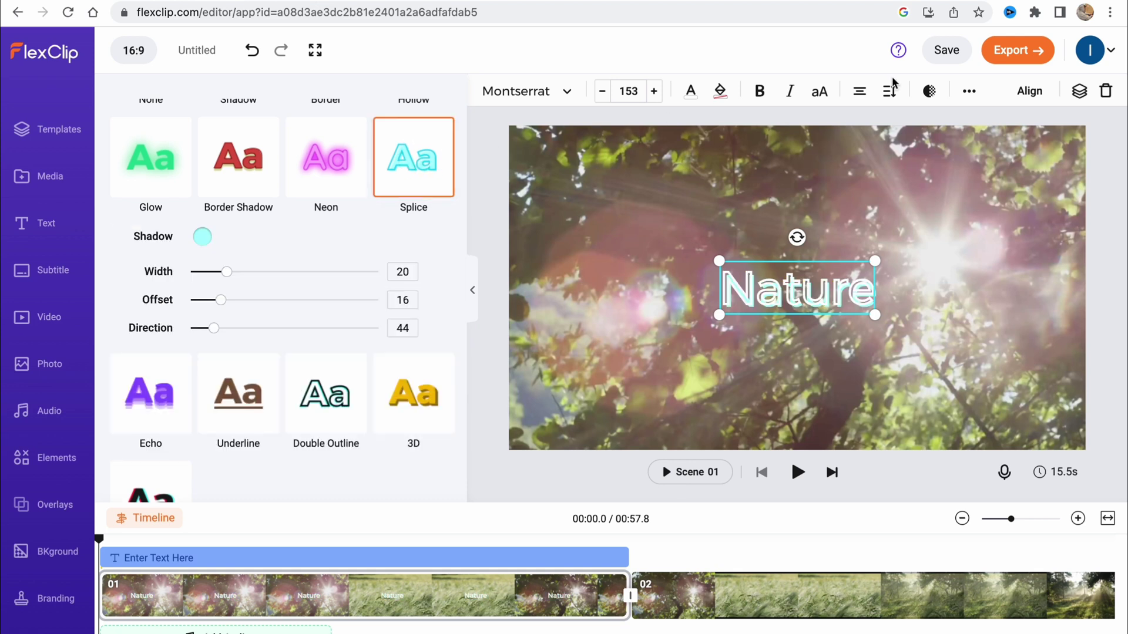
# Make the title bold, italic and uppercase NATURE, coloured green.
pyautogui.click(759, 91)
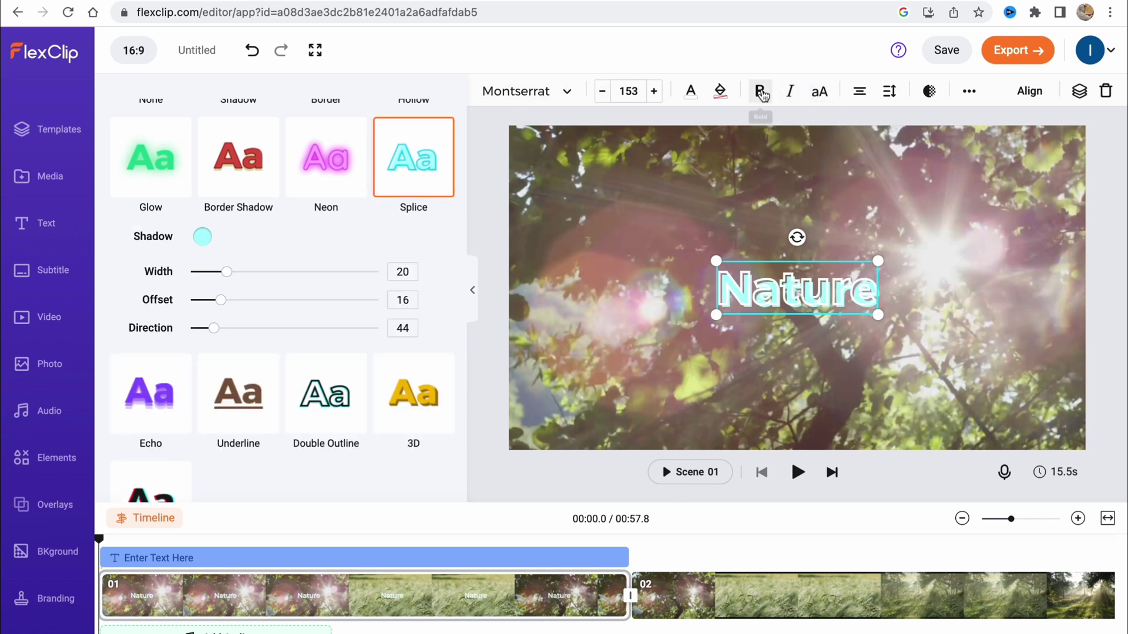
pyautogui.click(791, 92)
pyautogui.click(819, 91)
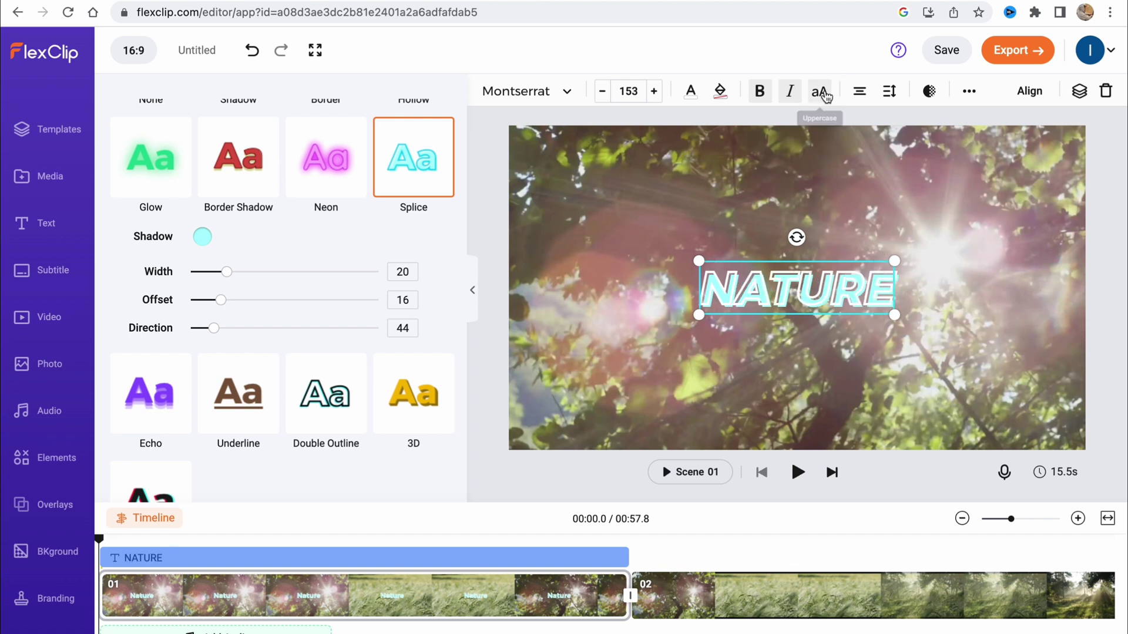
pyautogui.click(691, 92)
pyautogui.click(650, 234)
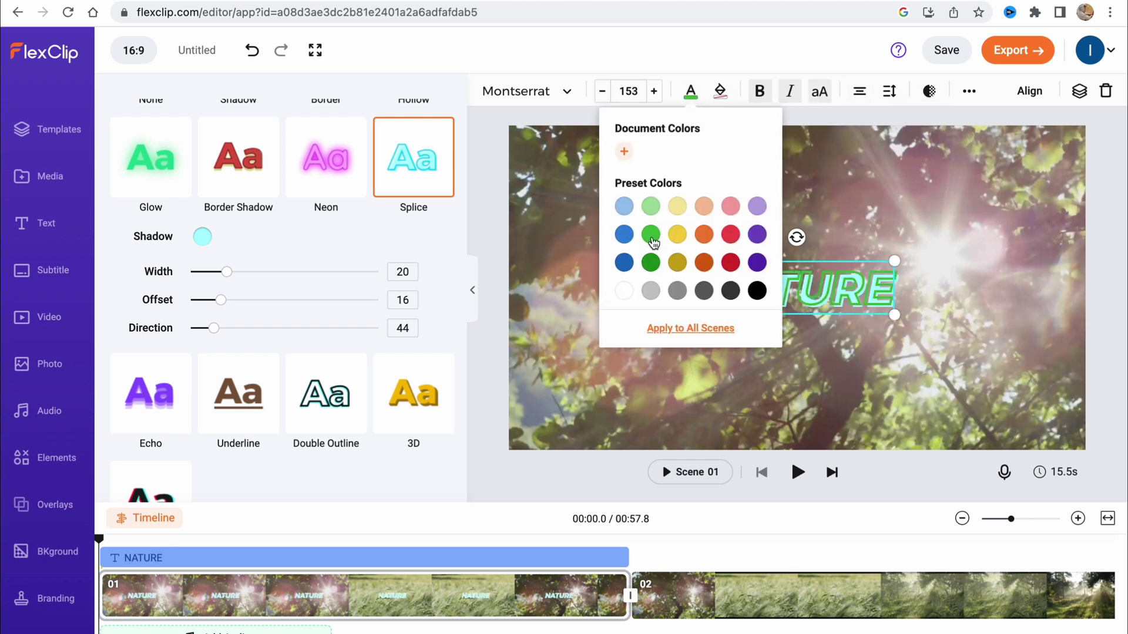
# Deselect the title and search the stock video library for 'nature'.
pyautogui.click(970, 188)
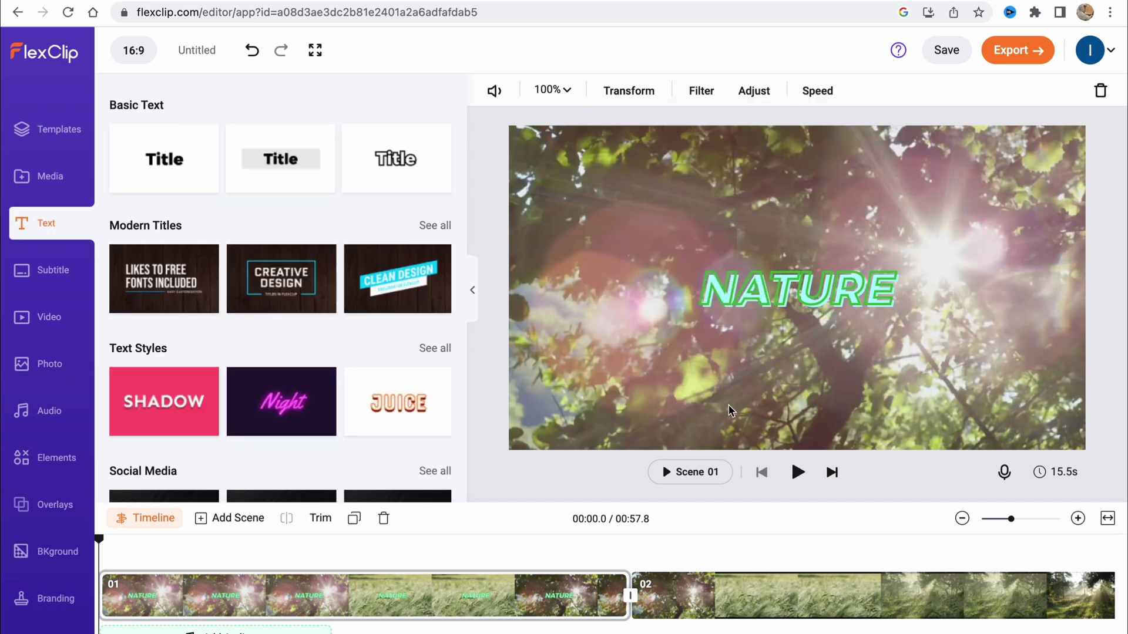
pyautogui.click(32, 285)
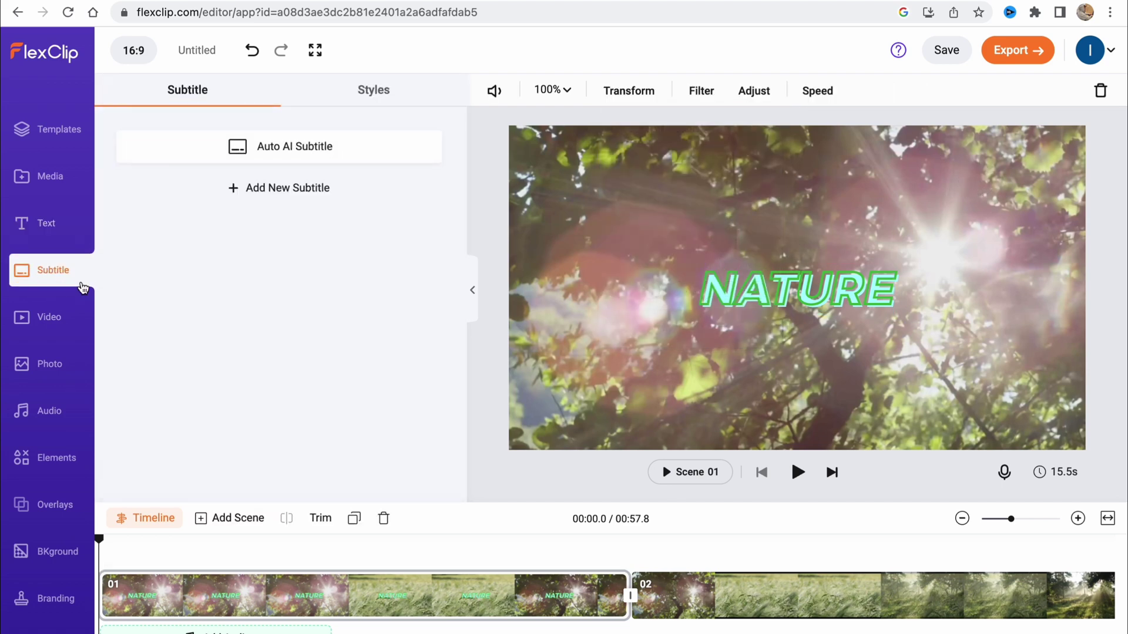
pyautogui.click(48, 321)
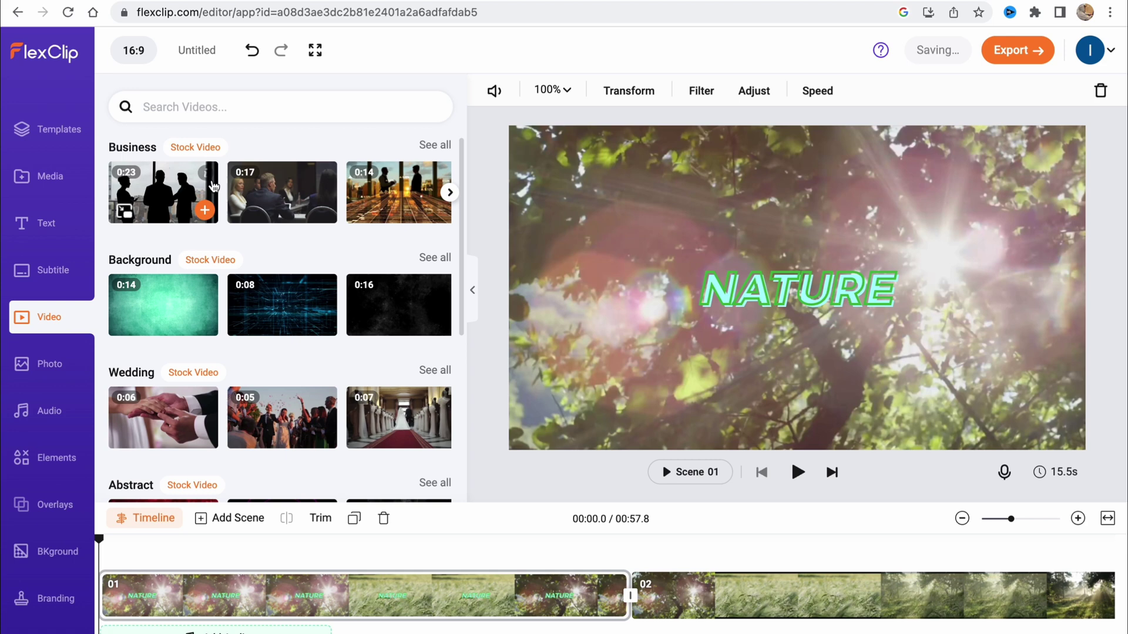
pyautogui.hscroll(5, 580, 578)
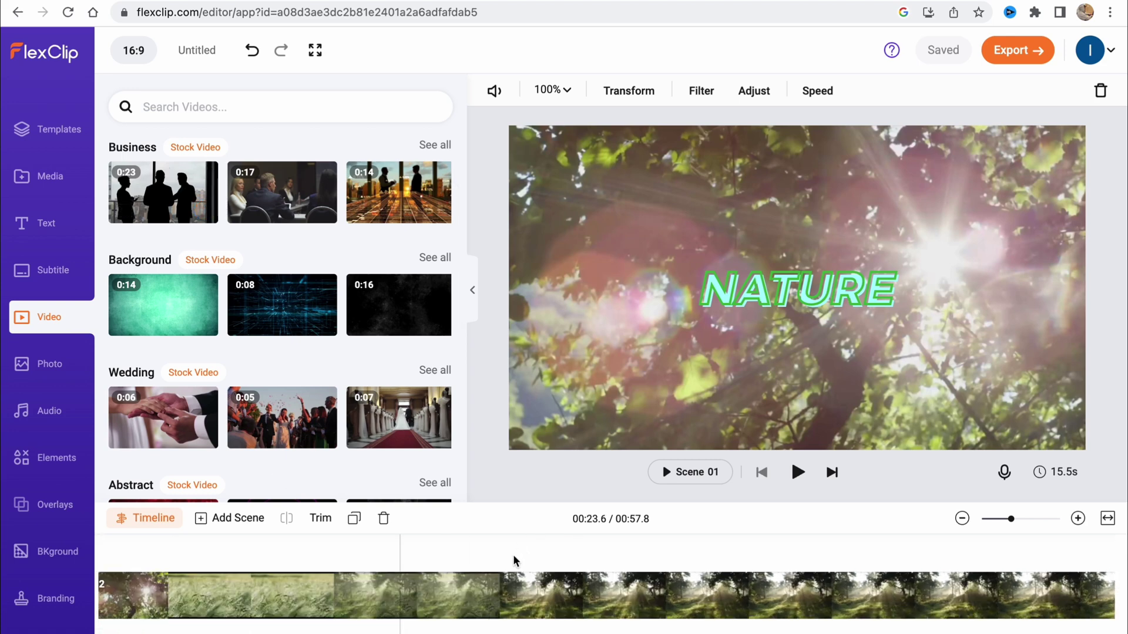
pyautogui.scroll(-4, 278, 395)
pyautogui.click(218, 107)
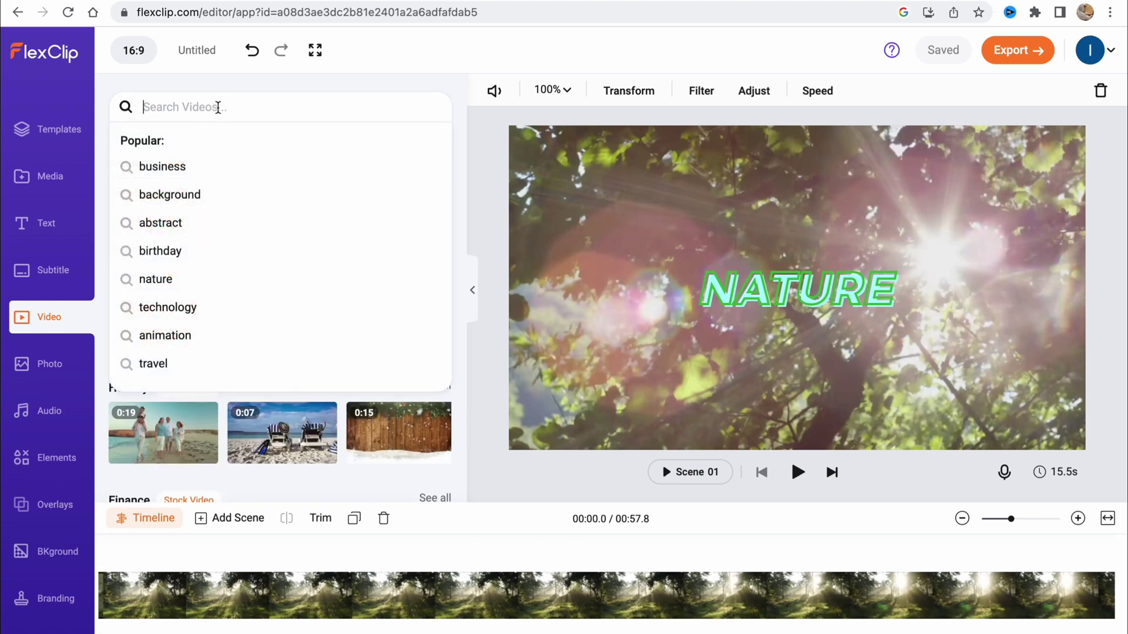
pyautogui.press('Return')
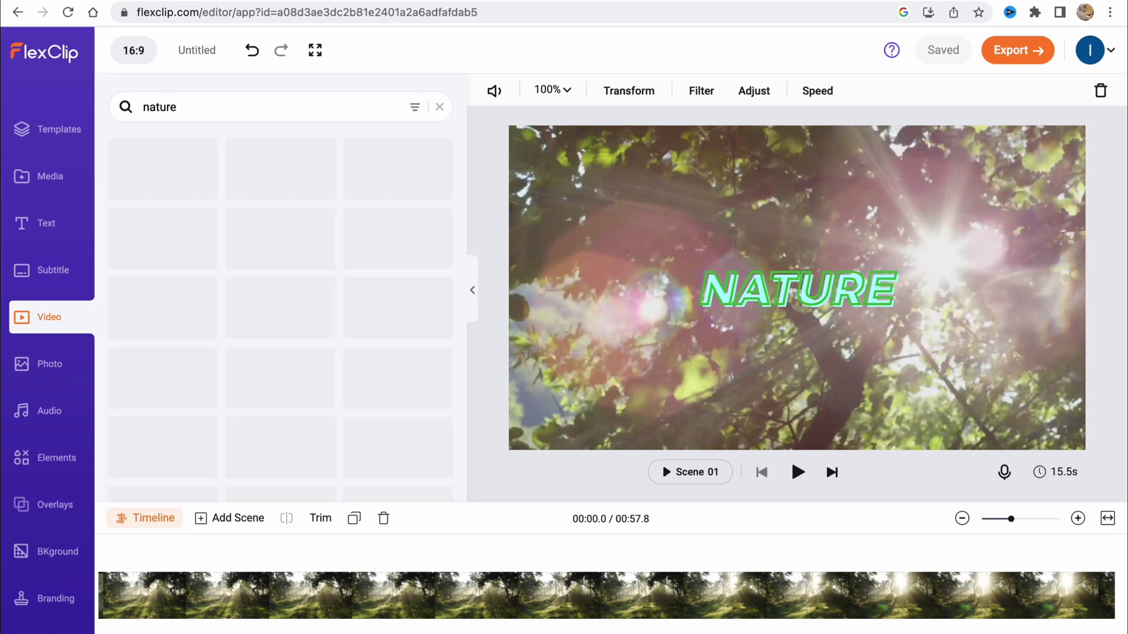
# Add the sunlit forest clip as Scene 03 at the end and play it back.
pyautogui.hscroll(3, 496, 595)
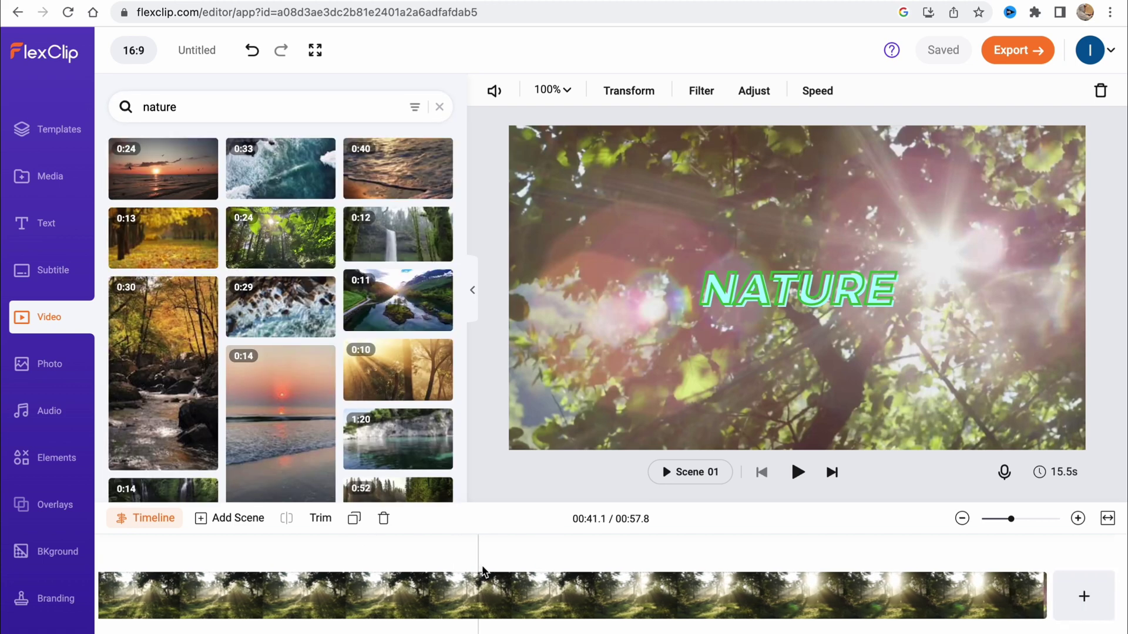
pyautogui.moveTo(287, 243); pyautogui.dragTo(1081, 623)
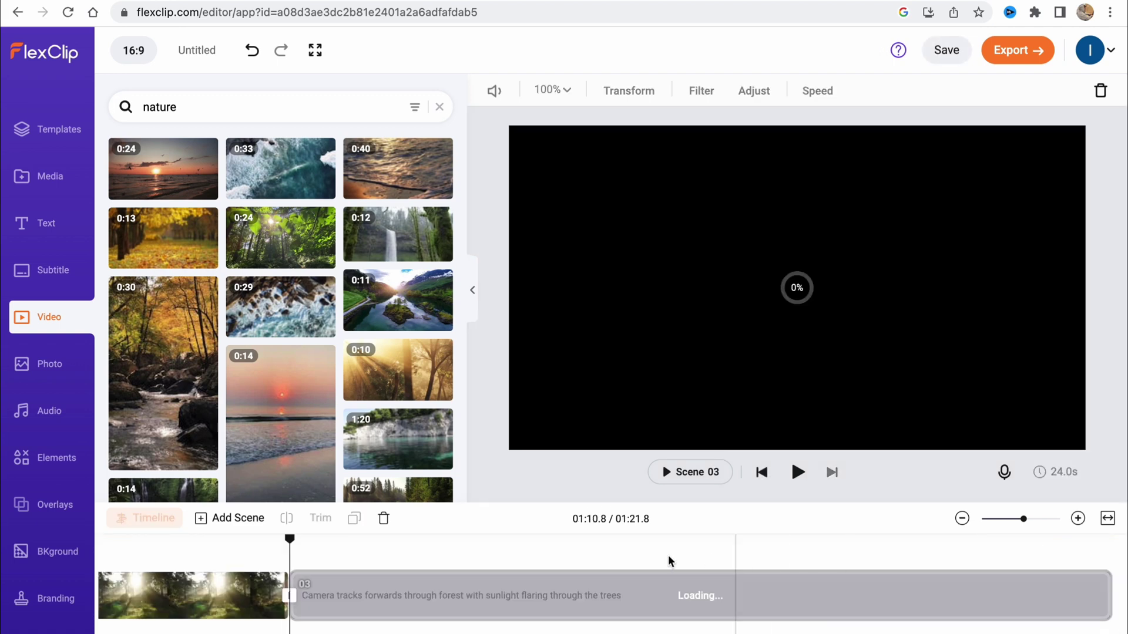
pyautogui.moveTo(365, 538)
pyautogui.mouseDown()
pyautogui.moveTo(324, 540)
pyautogui.moveTo(439, 544)
pyautogui.moveTo(353, 540)
pyautogui.mouseUp()
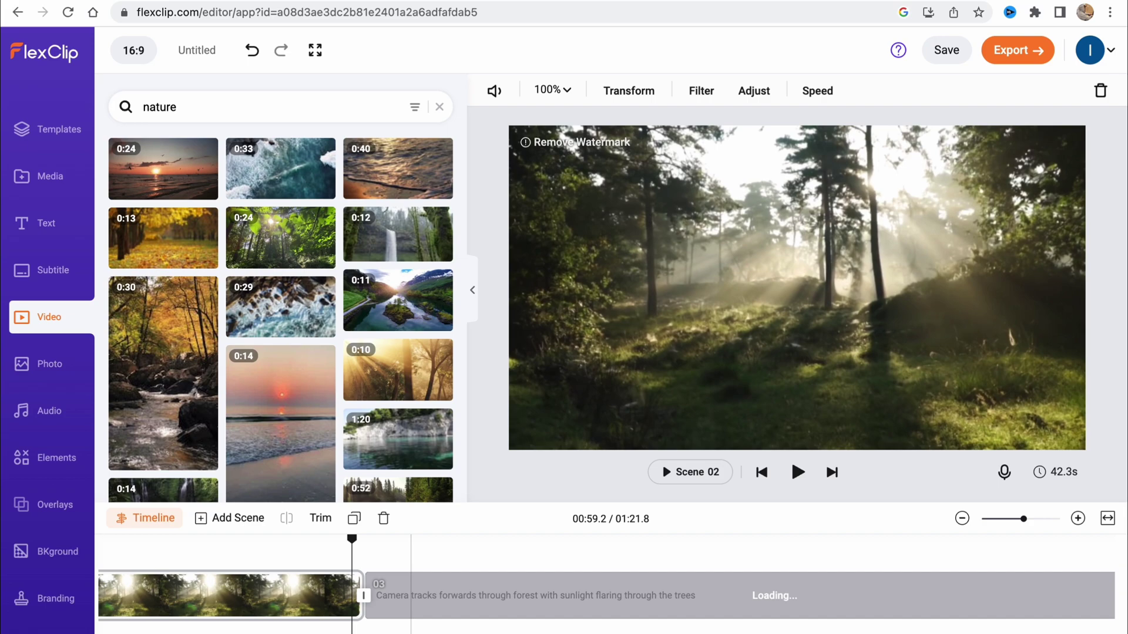
pyautogui.press('space')
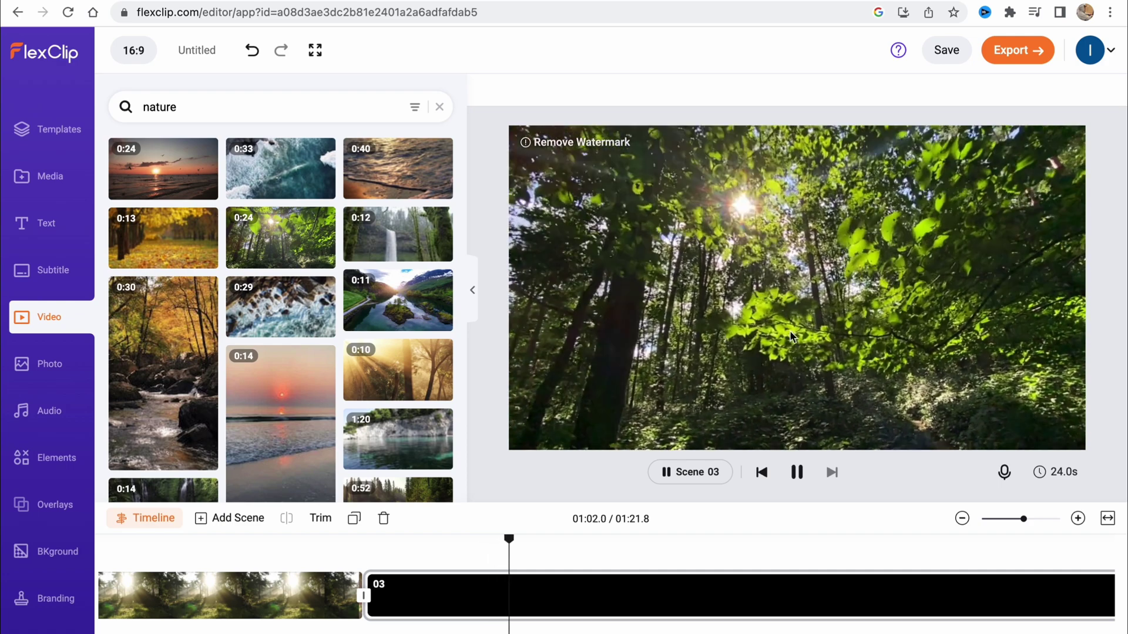
# Pause playback, preview a mossy pine forest photo from a 'nature' photo search, then swipe back home.
pyautogui.press('space')
pyautogui.click(67, 370)
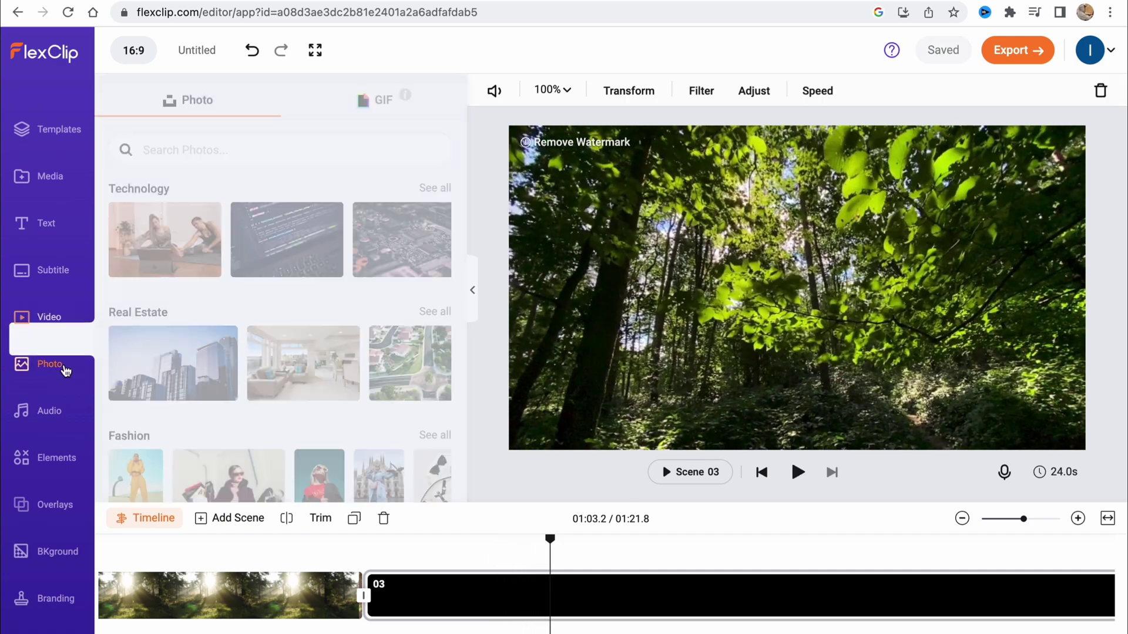
pyautogui.hscroll(-5, 584, 609)
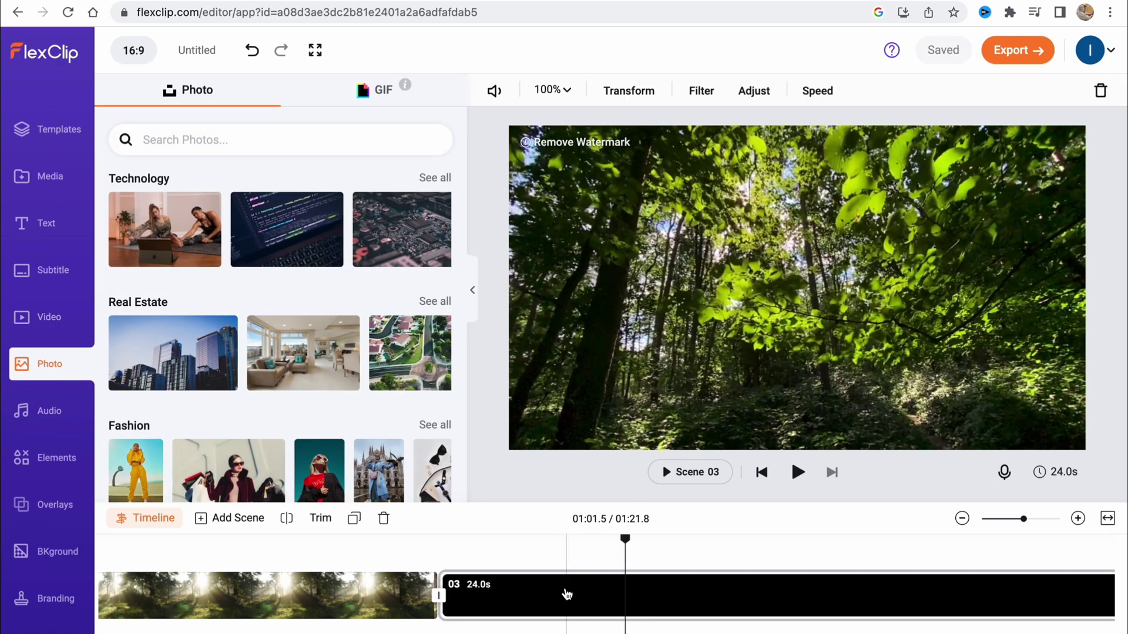
pyautogui.click(257, 138)
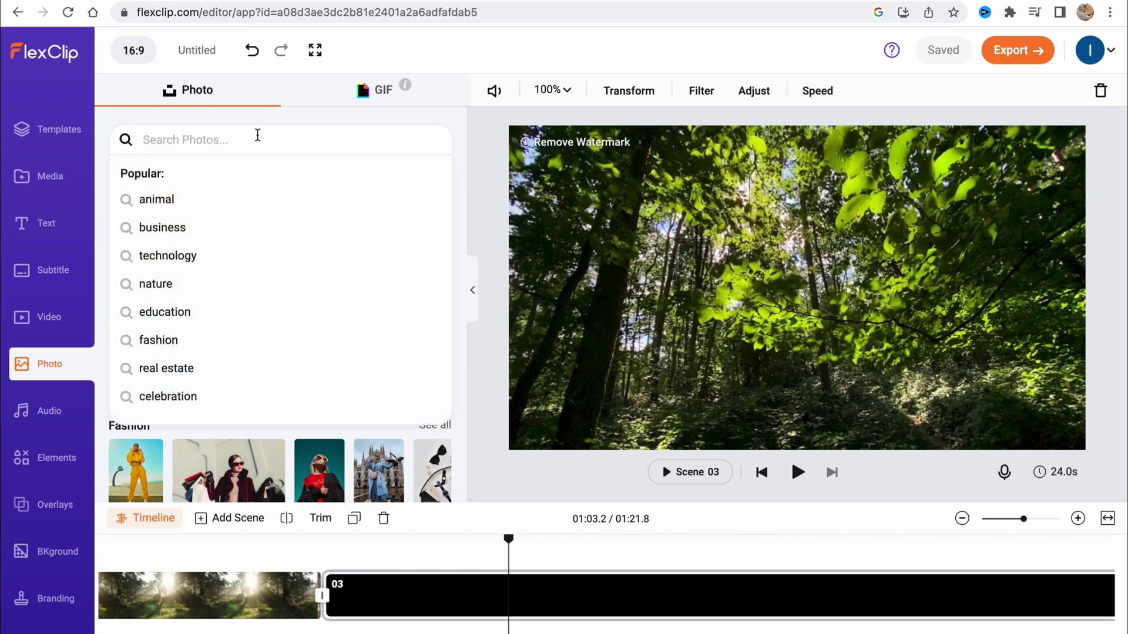
pyautogui.press('Return')
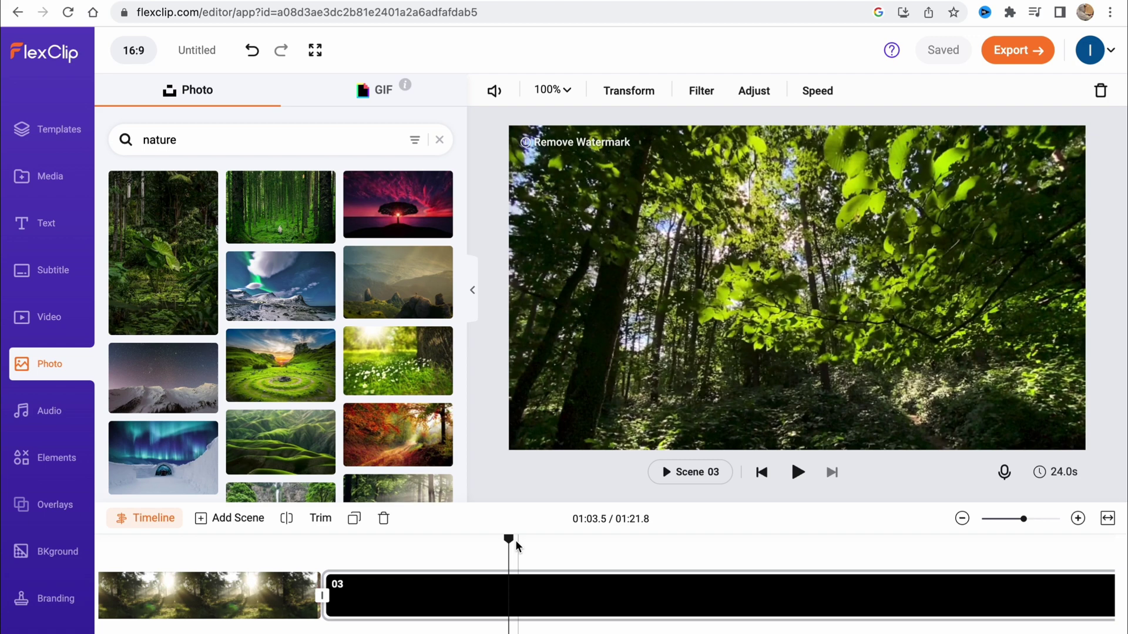
pyautogui.hscroll(-5, 515, 545)
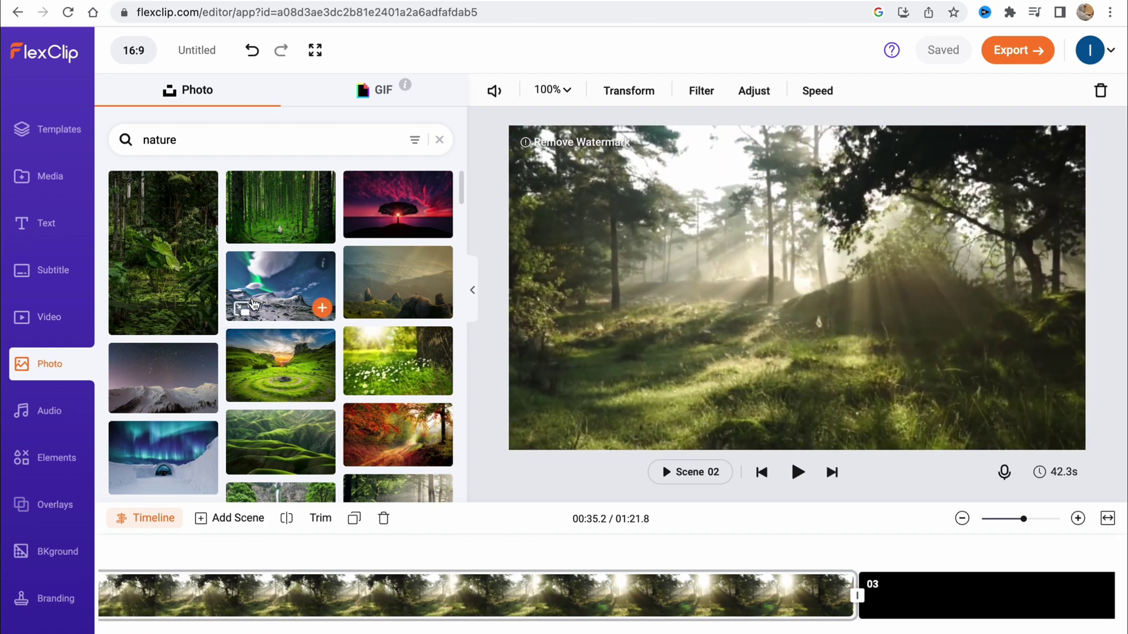
pyautogui.click(276, 222)
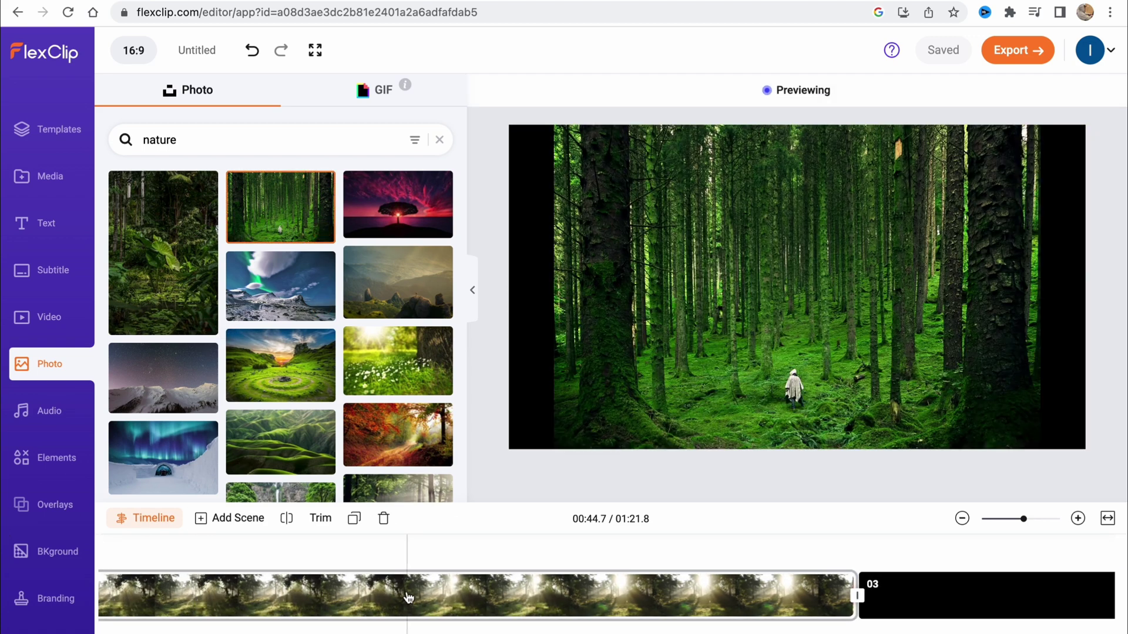
pyautogui.hscroll(3, 396, 545)
pyautogui.hscroll(-5, 396, 545)
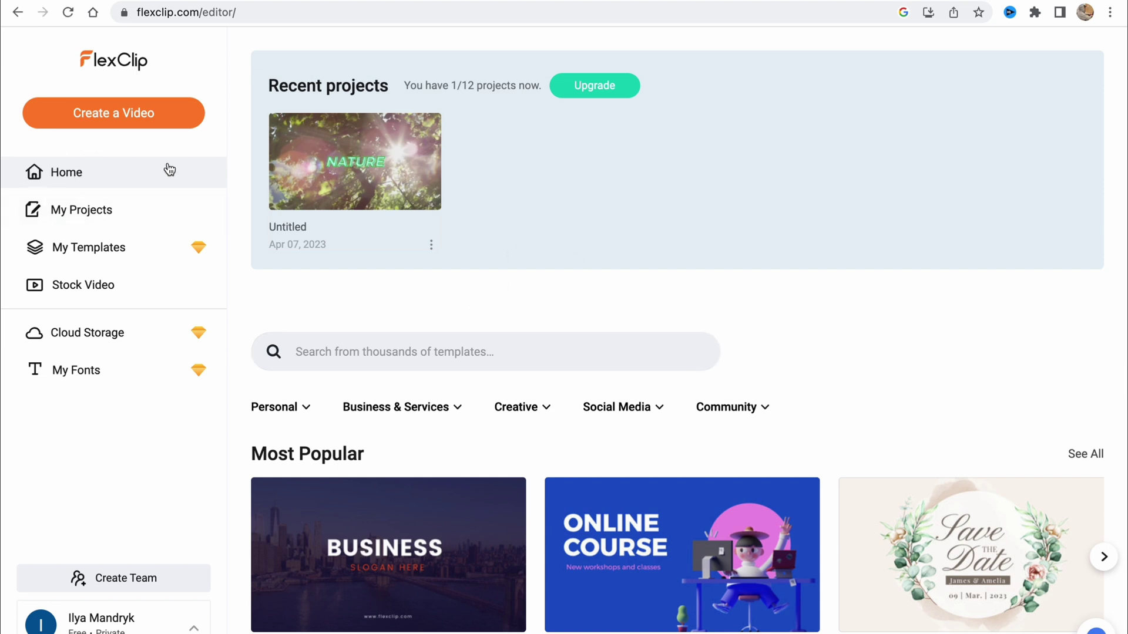
# Edit the Untitled NATURE project listed under Recent projects.
pyautogui.moveTo(337, 168)
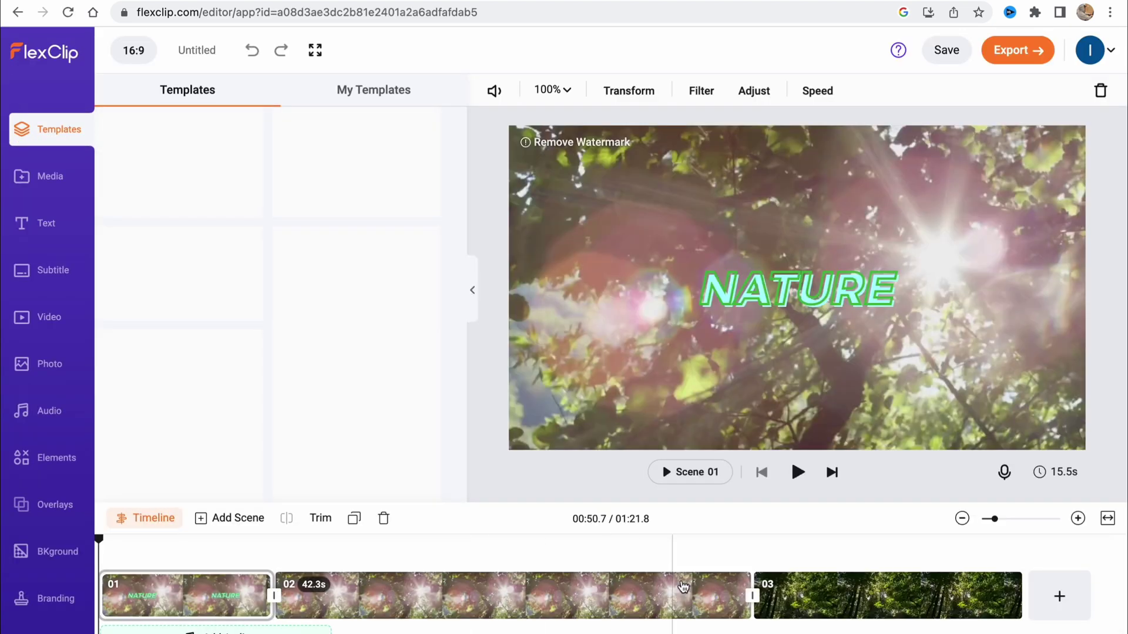
# Add the 2:39 'Resolution - Light Mix' music track from the Audio library beneath all scenes.
pyautogui.click(848, 581)
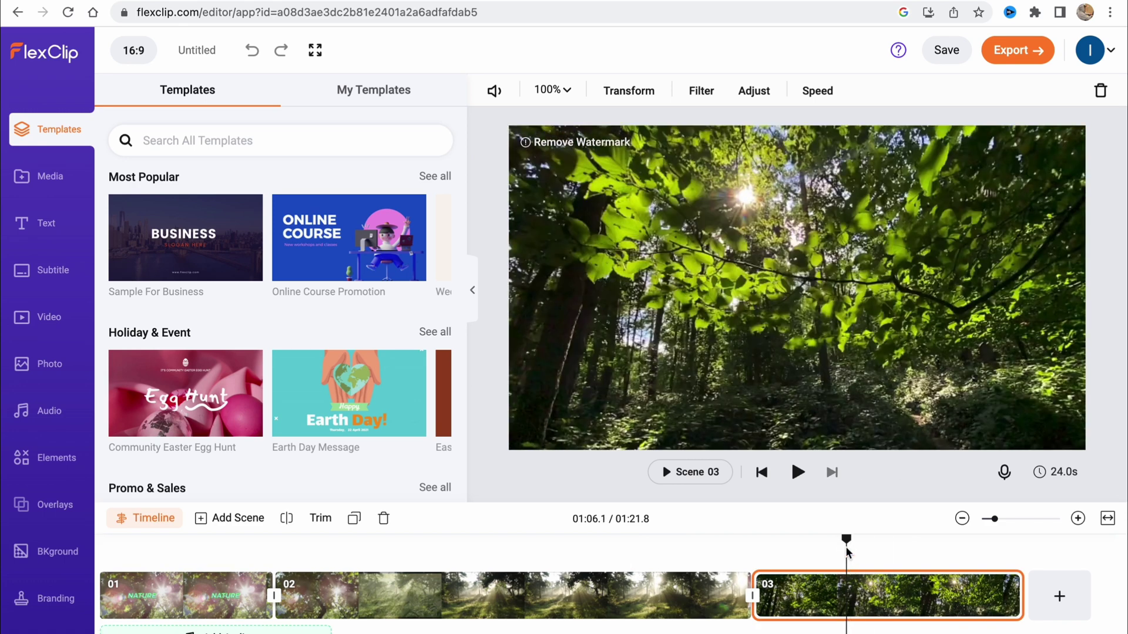
pyautogui.moveTo(846, 541); pyautogui.dragTo(170, 532)
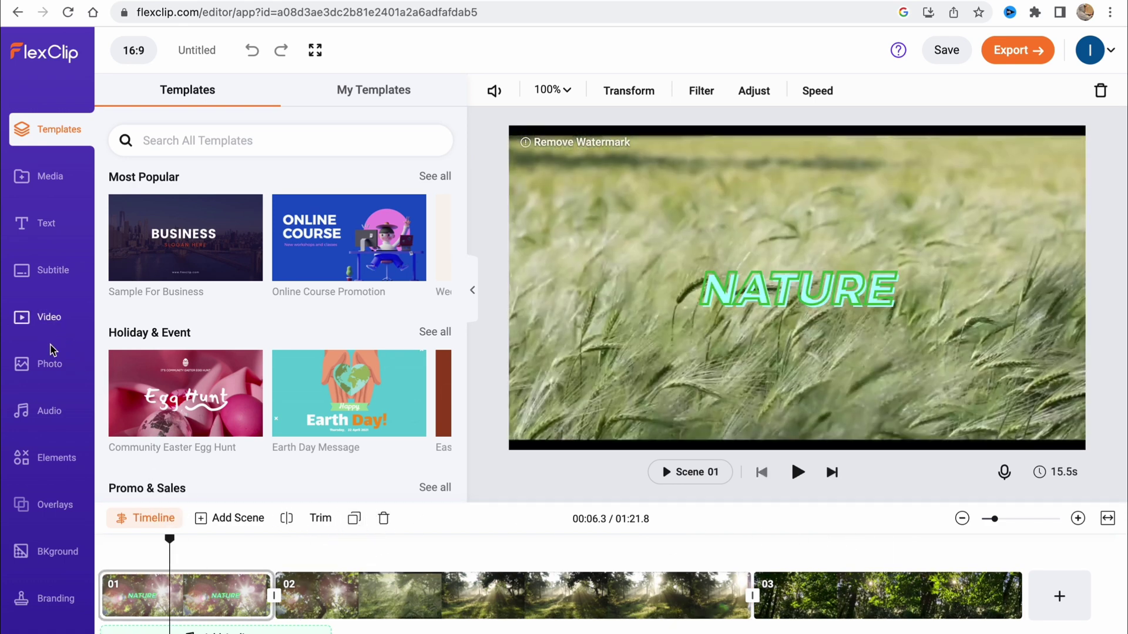
pyautogui.click(53, 411)
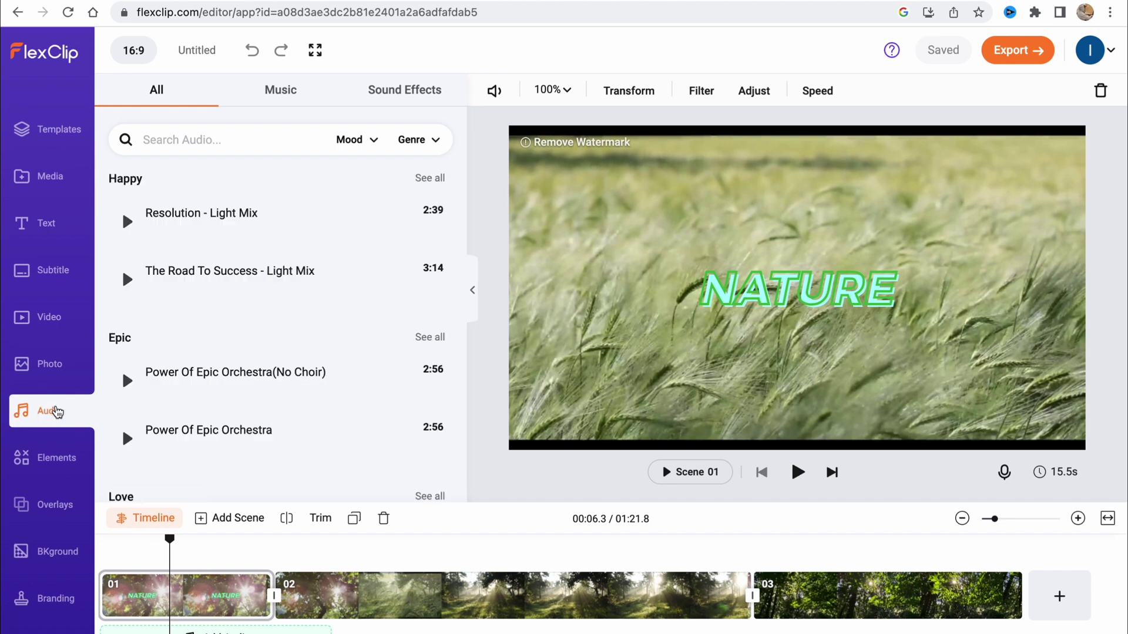
pyautogui.moveTo(140, 208)
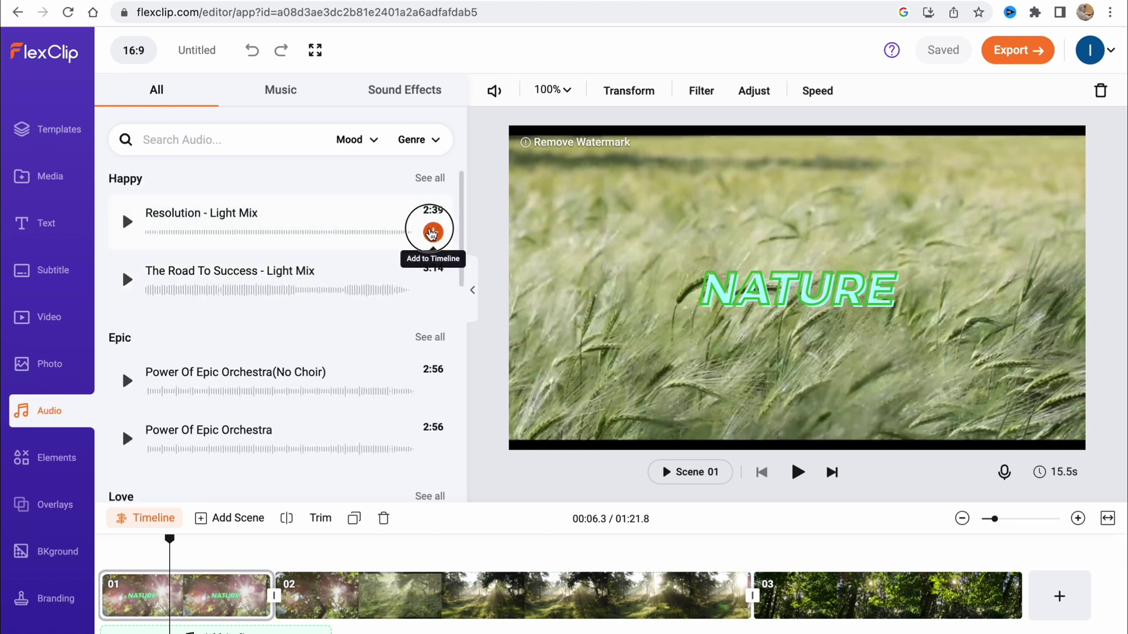
pyautogui.click(433, 232)
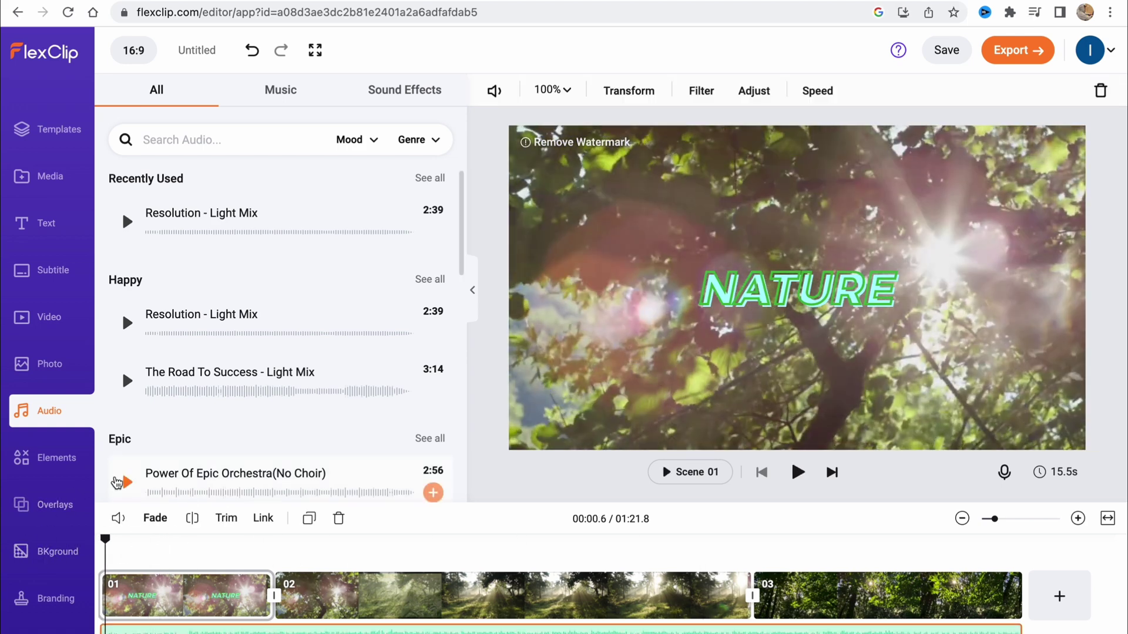
# Add the Social Subscribe sticker to scene 02, shrunk and placed in the bottom-left corner.
pyautogui.click(54, 459)
pyautogui.moveTo(107, 546); pyautogui.dragTo(426, 545)
pyautogui.click(261, 358)
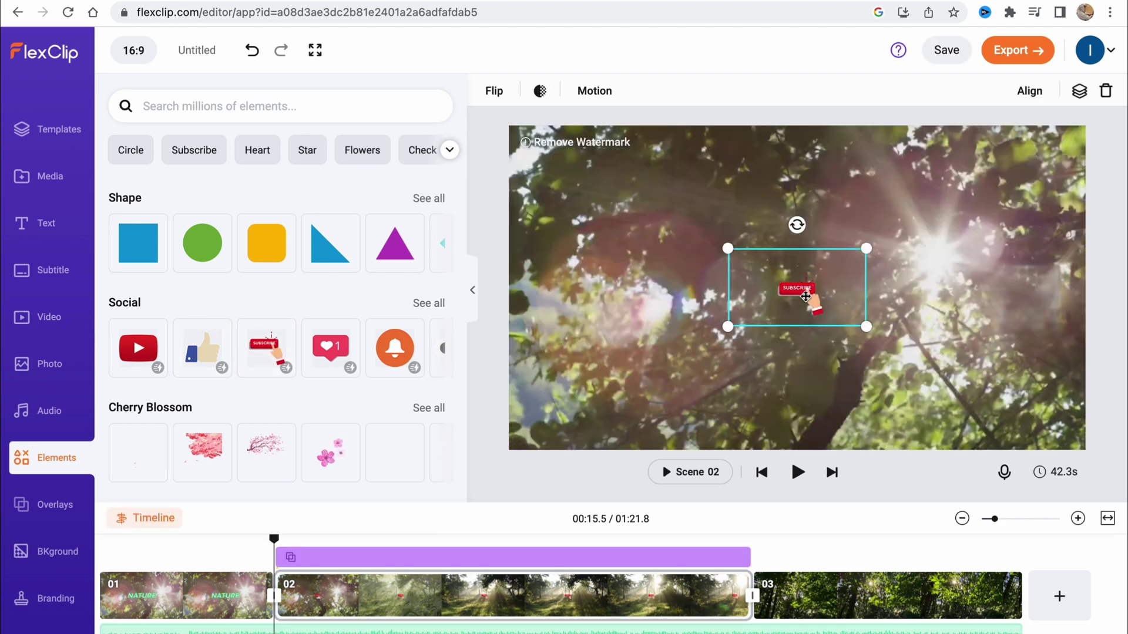
pyautogui.moveTo(805, 297); pyautogui.dragTo(543, 424)
pyautogui.moveTo(611, 376); pyautogui.dragTo(613, 359)
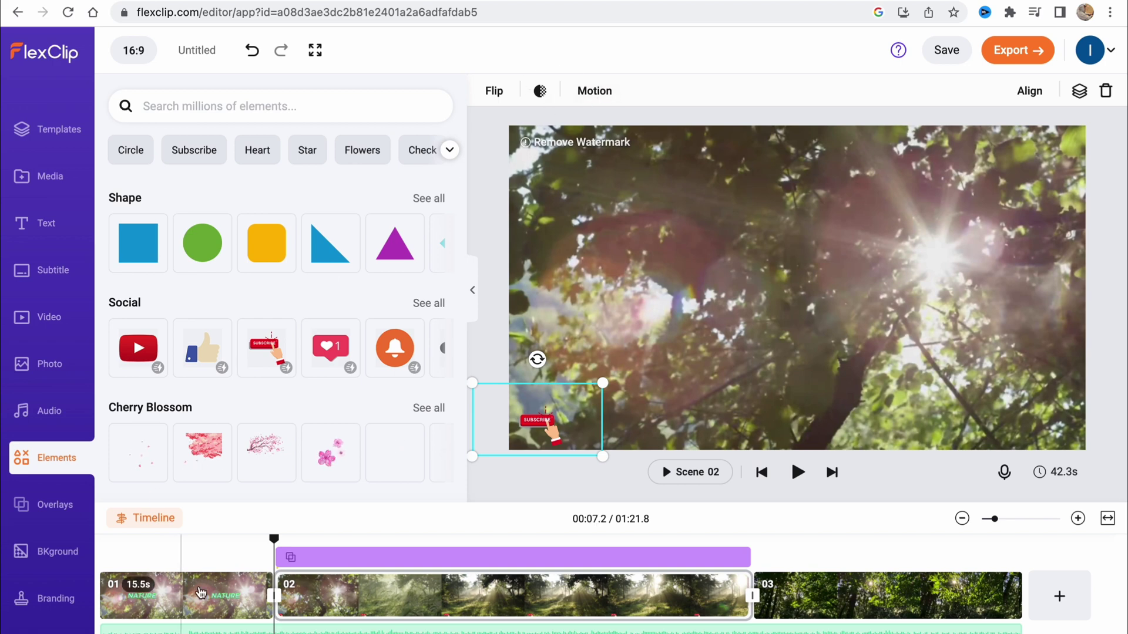
pyautogui.click(205, 554)
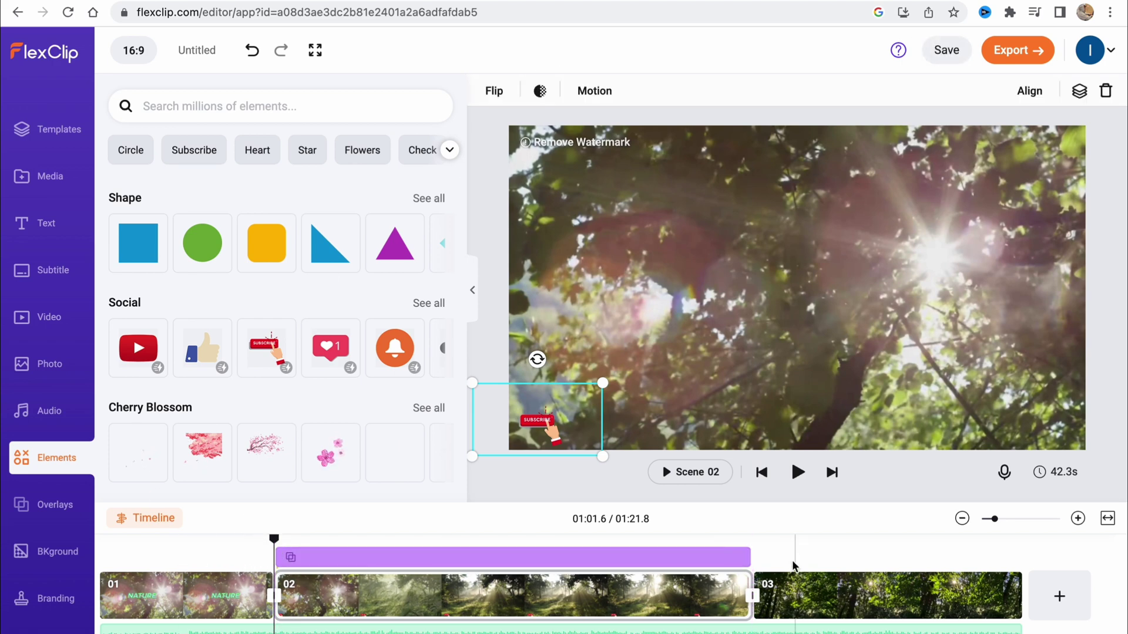
# Add the Logo Name overlay to scene 03 and change its name text to HelperMan.
pyautogui.click(53, 504)
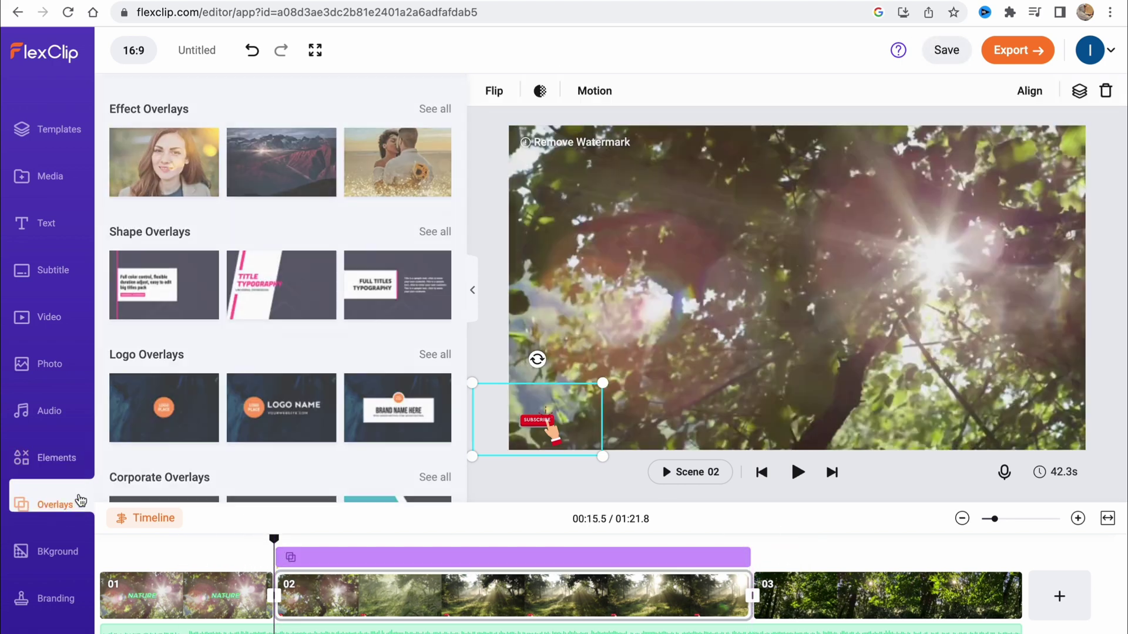
pyautogui.moveTo(274, 540); pyautogui.dragTo(862, 537)
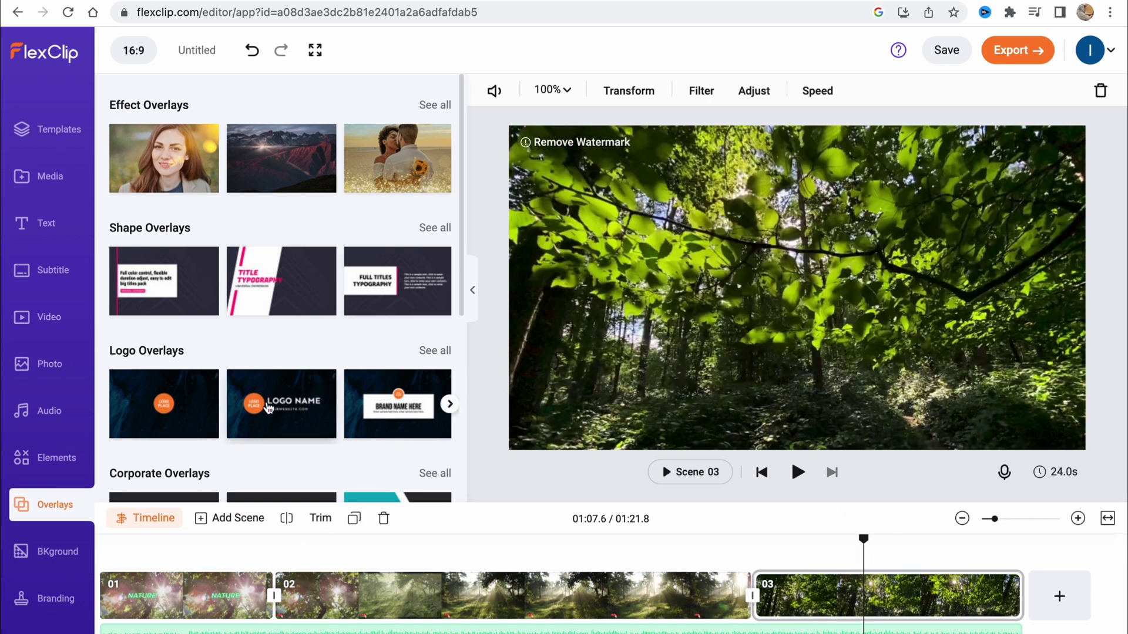
pyautogui.click(253, 414)
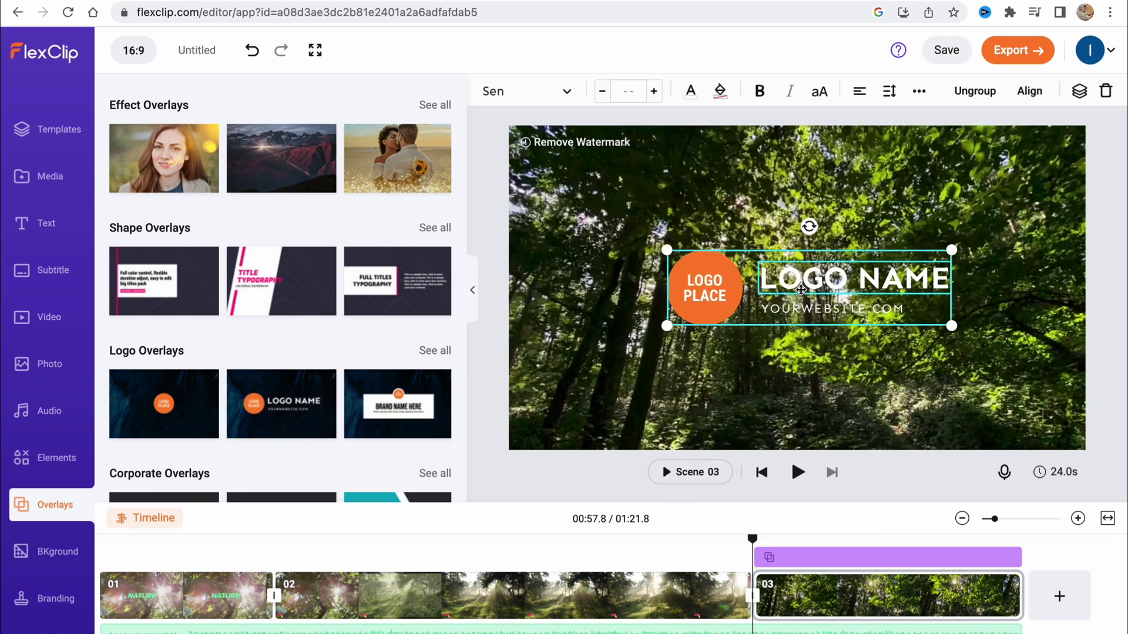
pyautogui.click(854, 277)
pyautogui.click(855, 277)
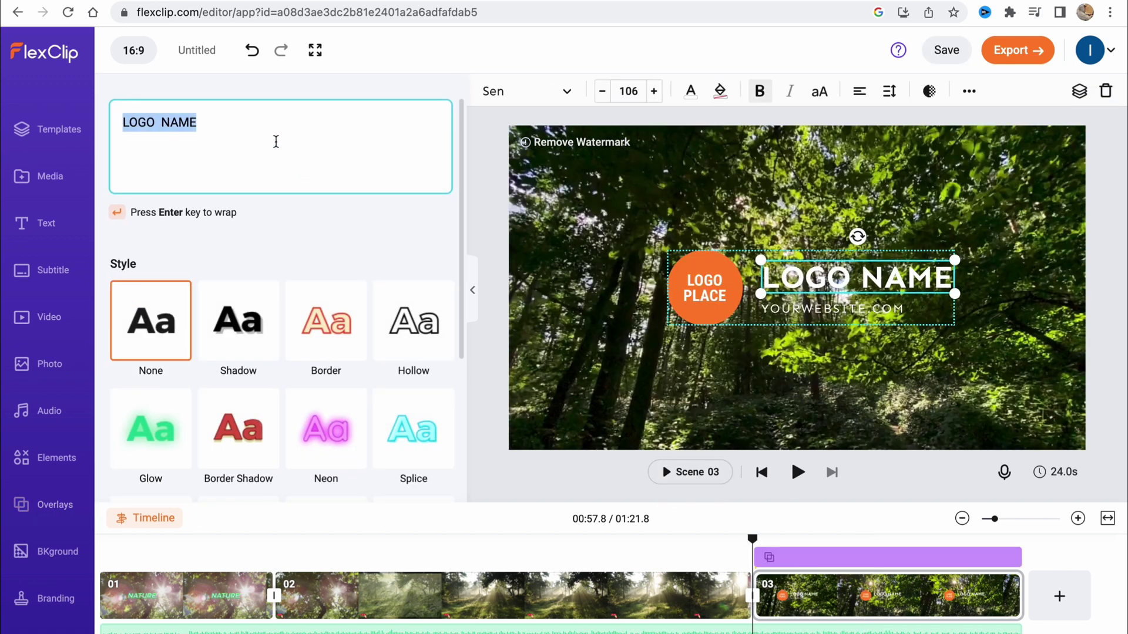
pyautogui.write('Helper')
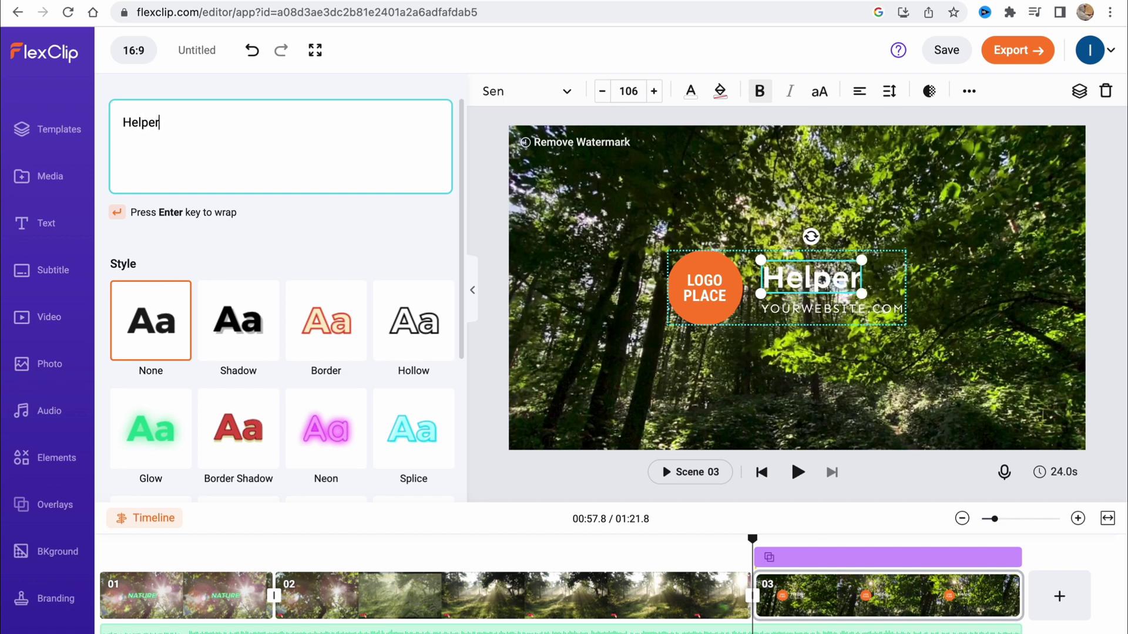
pyautogui.write('Man')
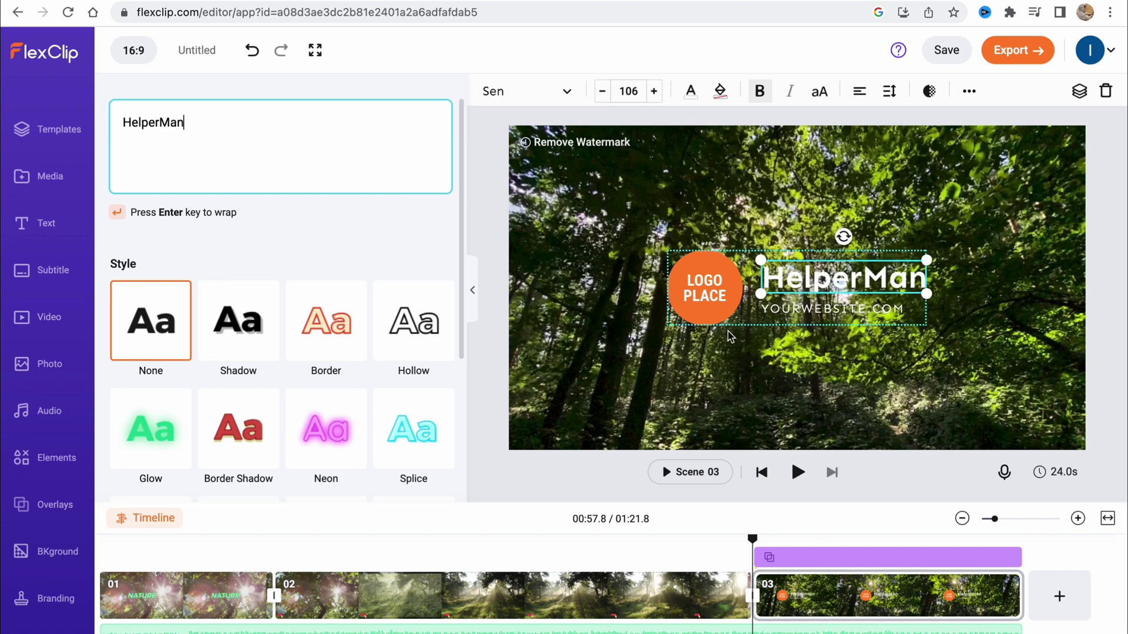
pyautogui.click(701, 290)
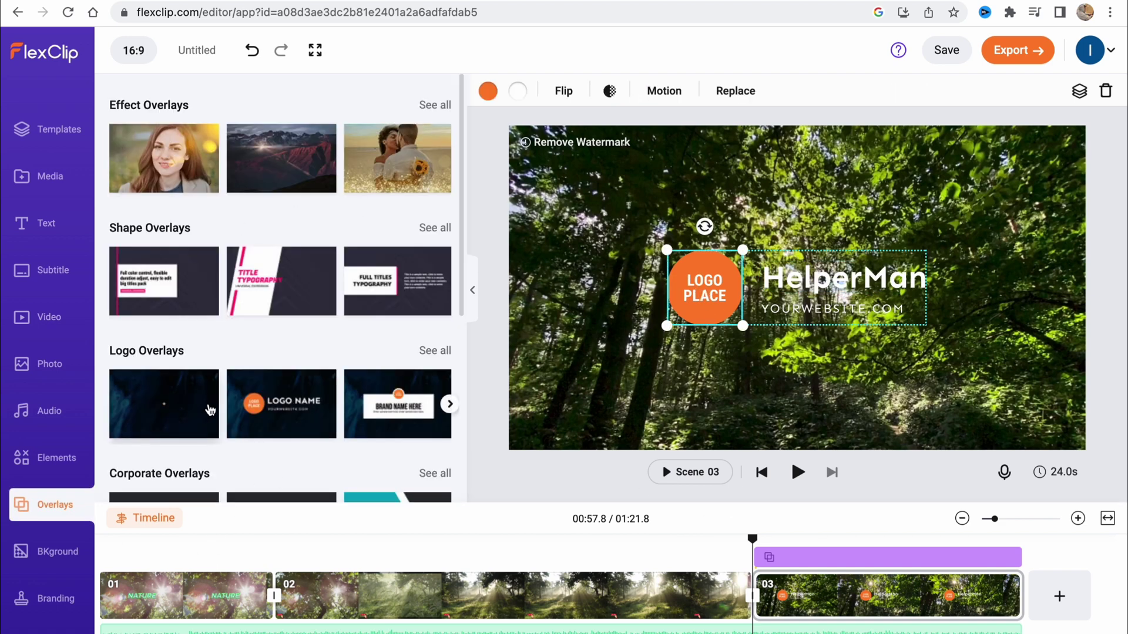
pyautogui.click(52, 552)
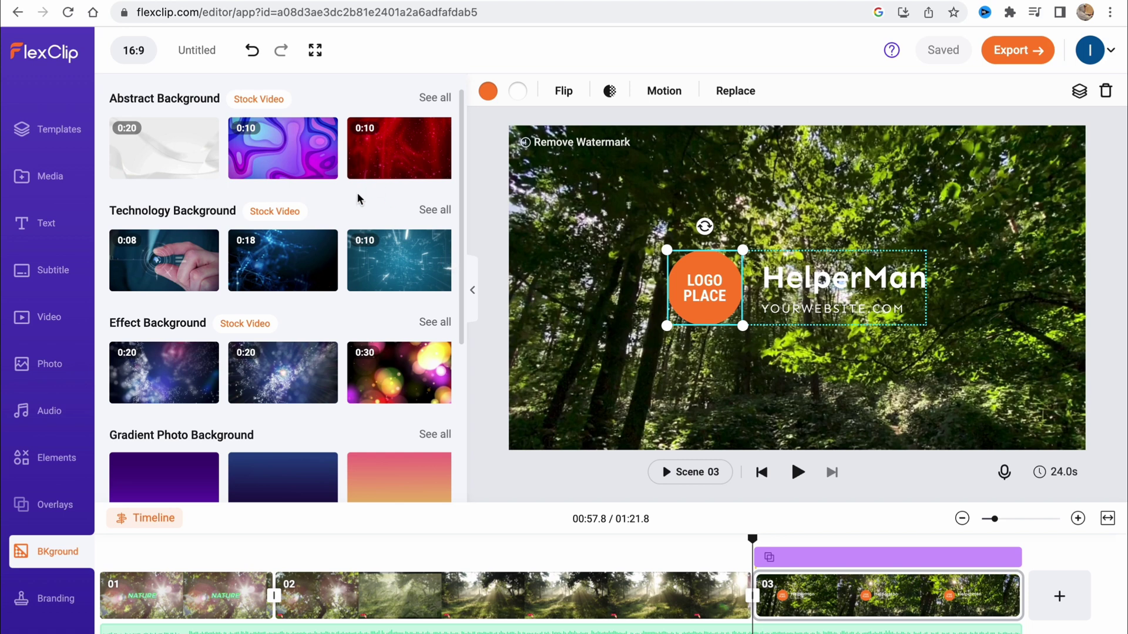
# Browse the purple abstract background and text/image Branding options, then bring up Export format choices.
pyautogui.click(1022, 544)
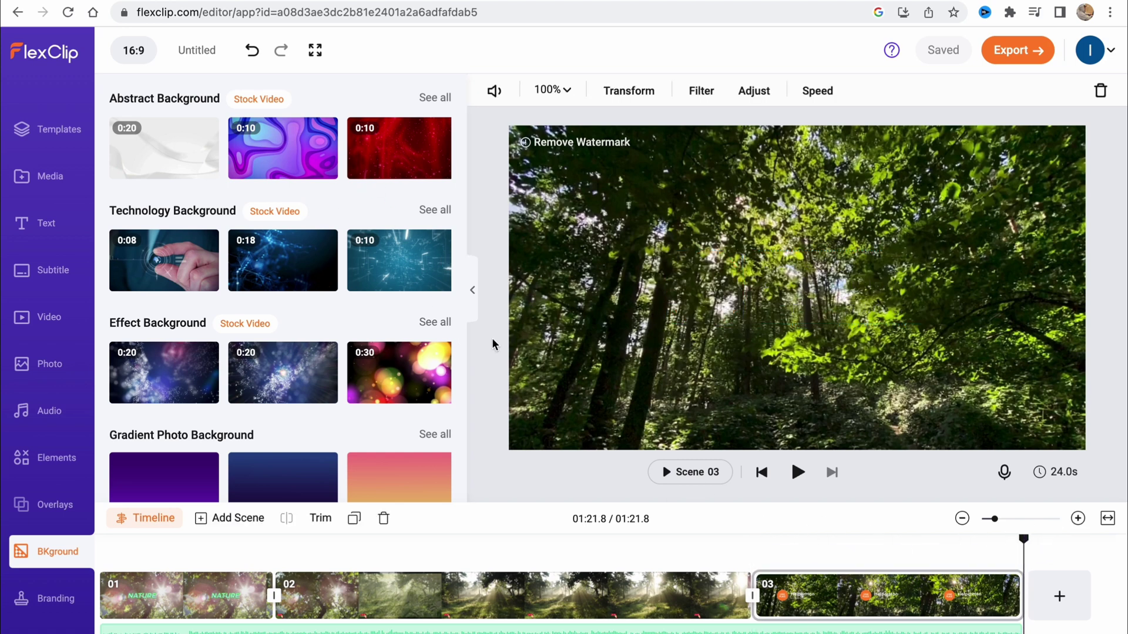
pyautogui.click(275, 139)
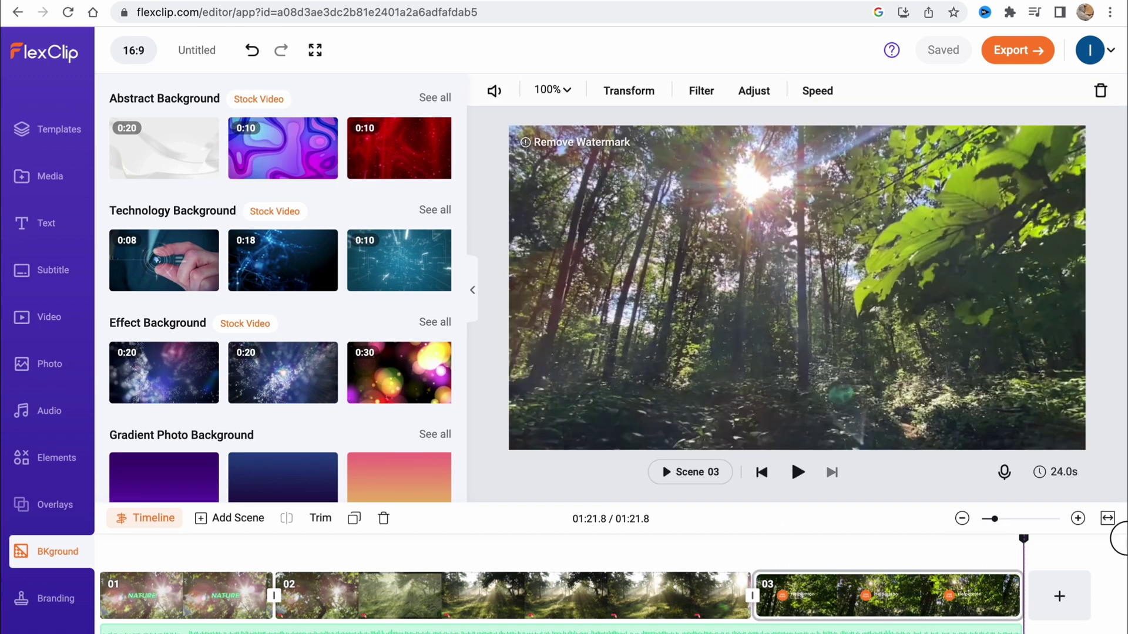
pyautogui.click(138, 588)
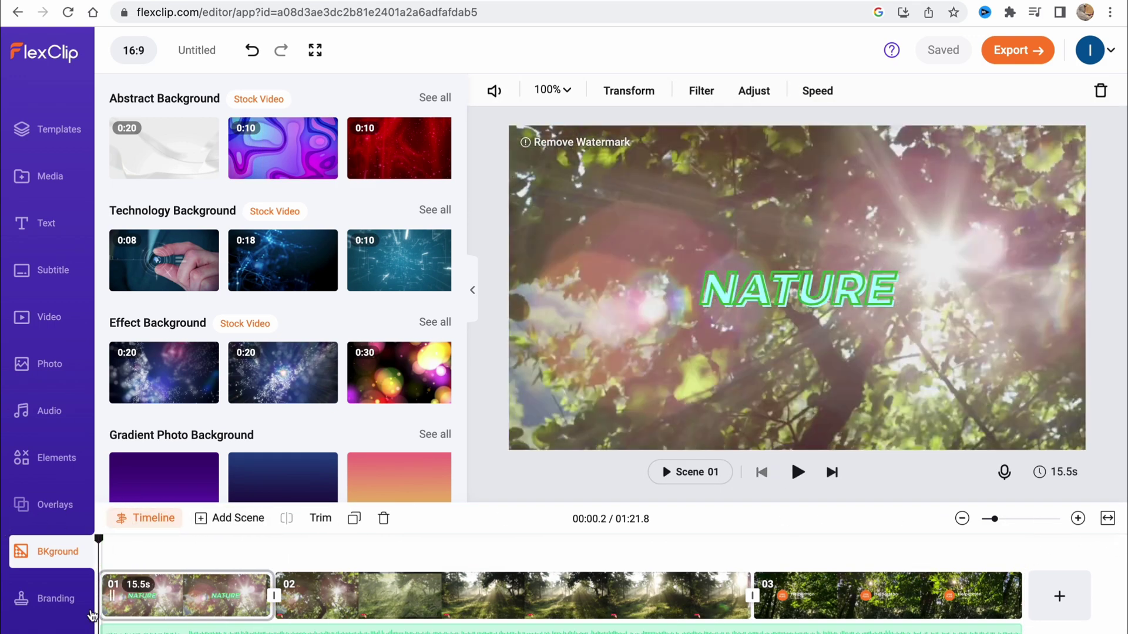
pyautogui.click(44, 602)
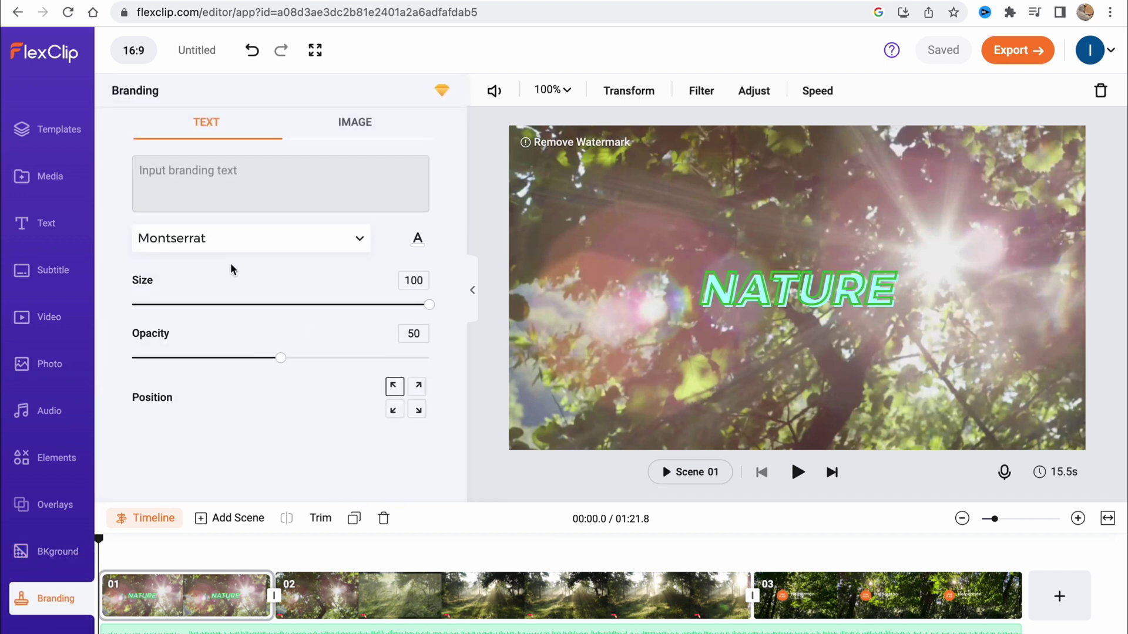
pyautogui.click(310, 172)
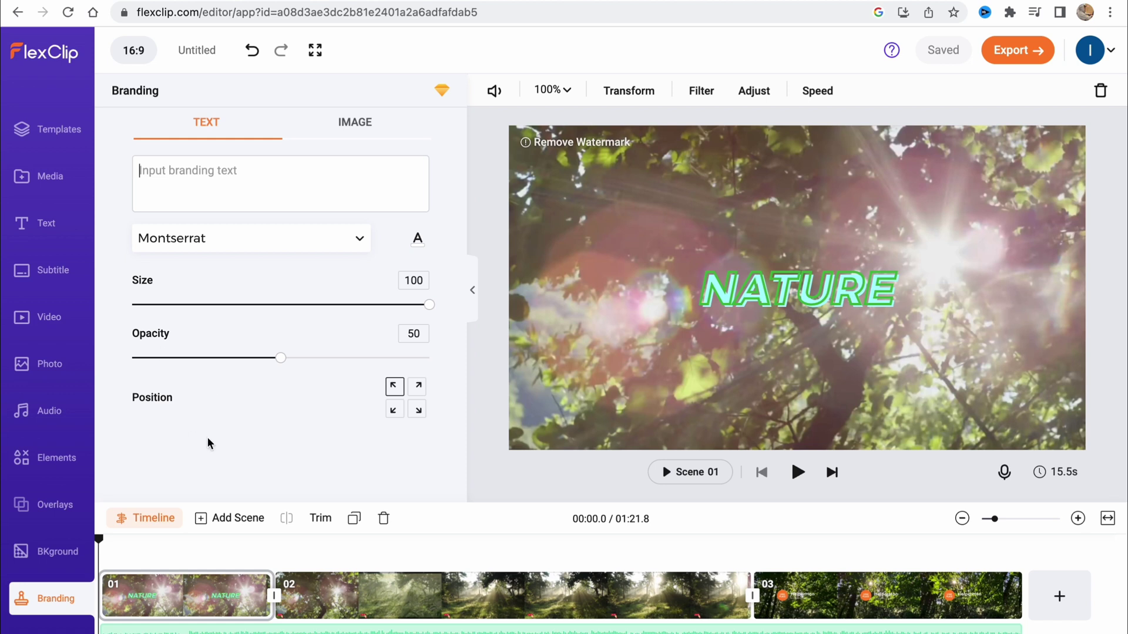
pyautogui.click(357, 125)
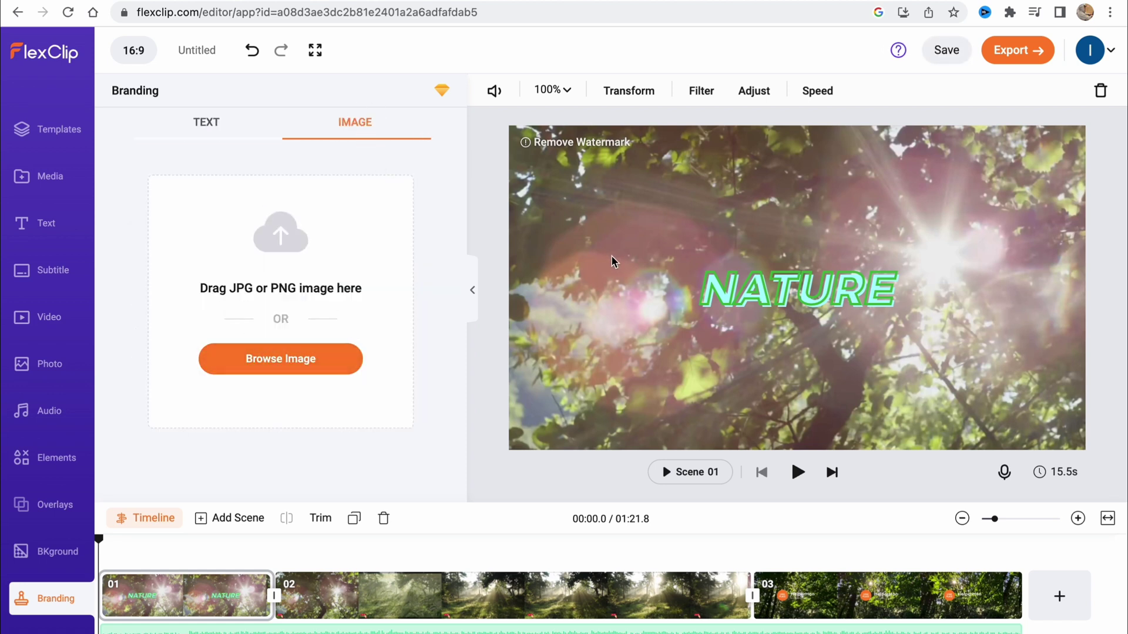
pyautogui.click(1017, 50)
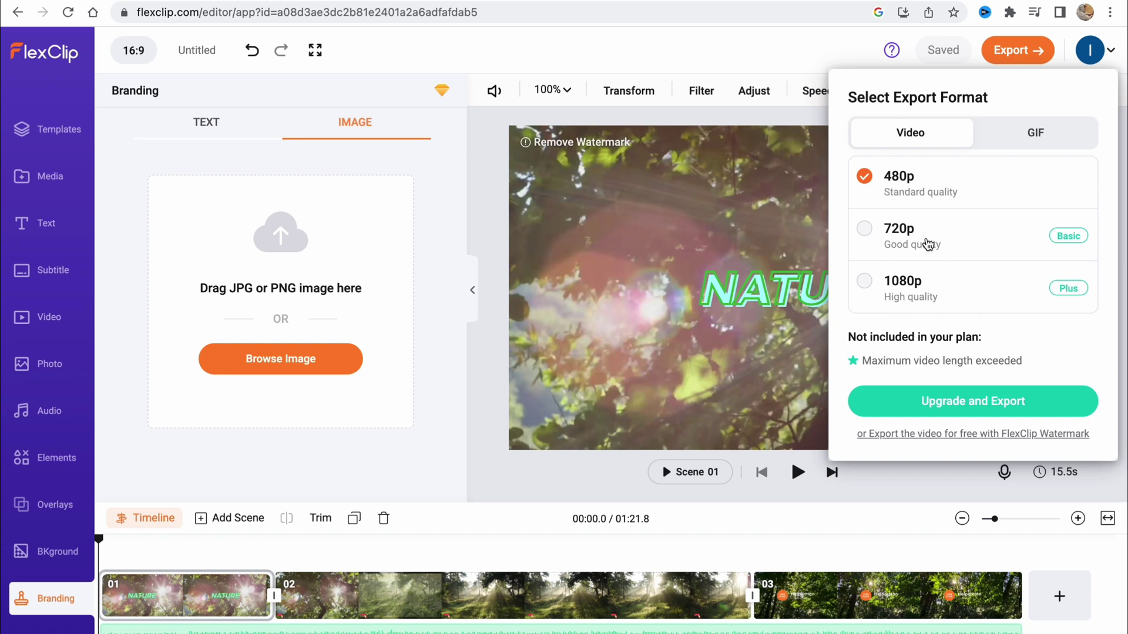
# Choose Upgrade and Export to reach the Basic, Plus and Business plans page.
pyautogui.click(947, 398)
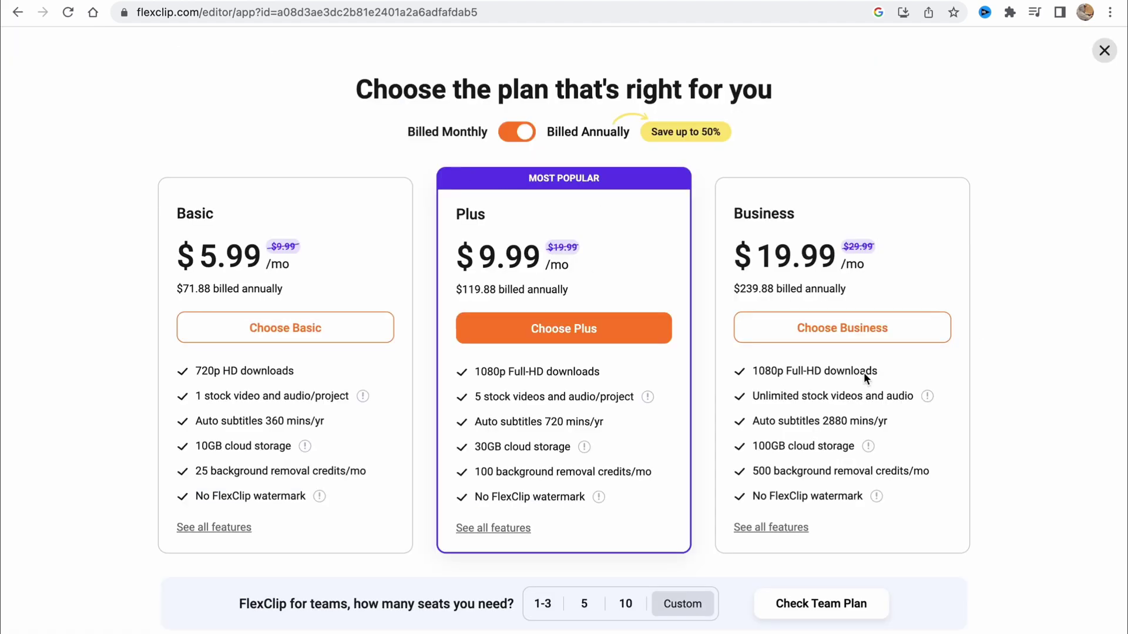